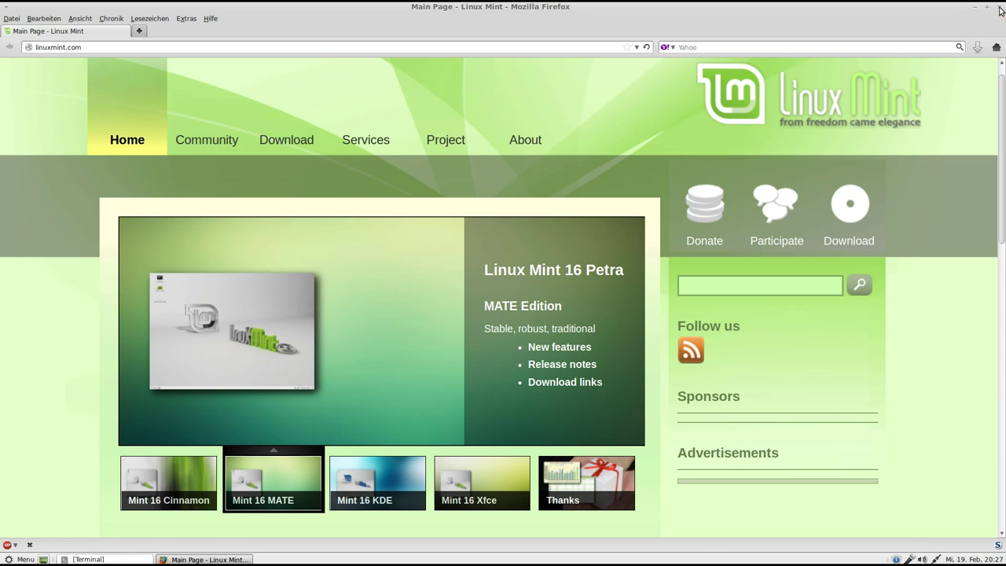
Close the Linux Mint website and open a new Terminal window, placed near the upper middle of the desktop.
{"action": "left_click", "coordinate": [1000, 10]}
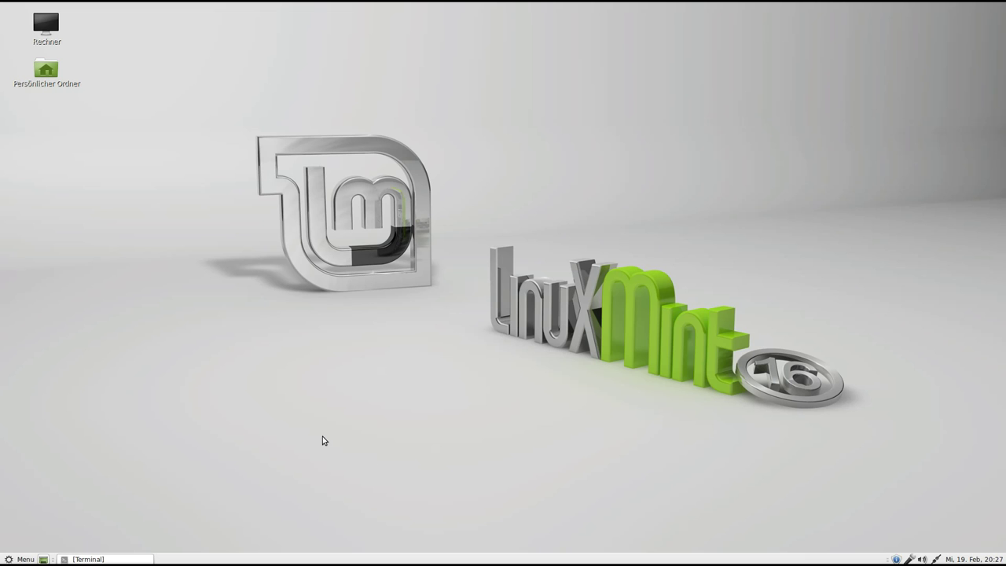
{"action": "left_click", "coordinate": [18, 560]}
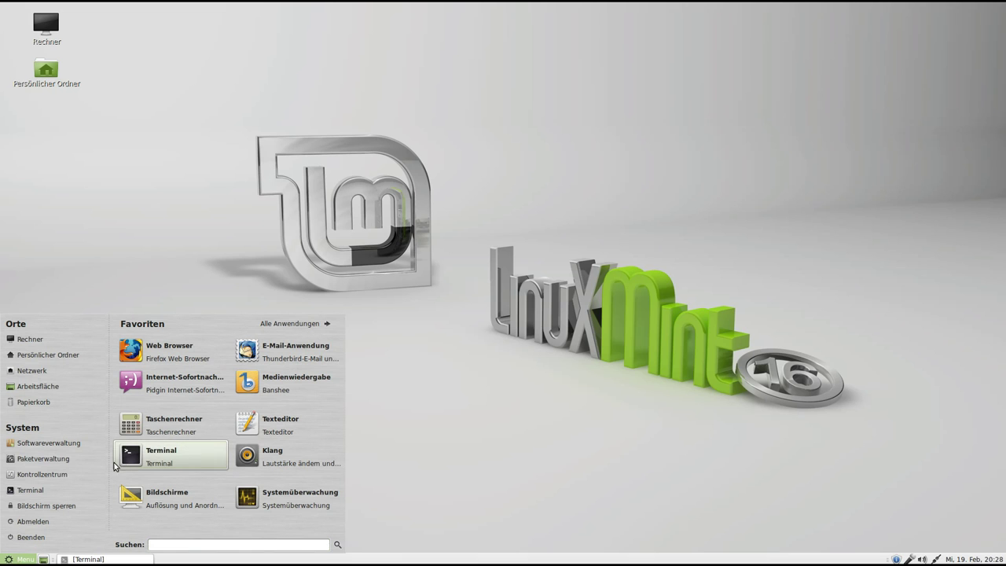
{"action": "left_click", "coordinate": [149, 451]}
{"action": "left_click_drag", "start_coordinate": [482, 52], "coordinate": [511, 52]}
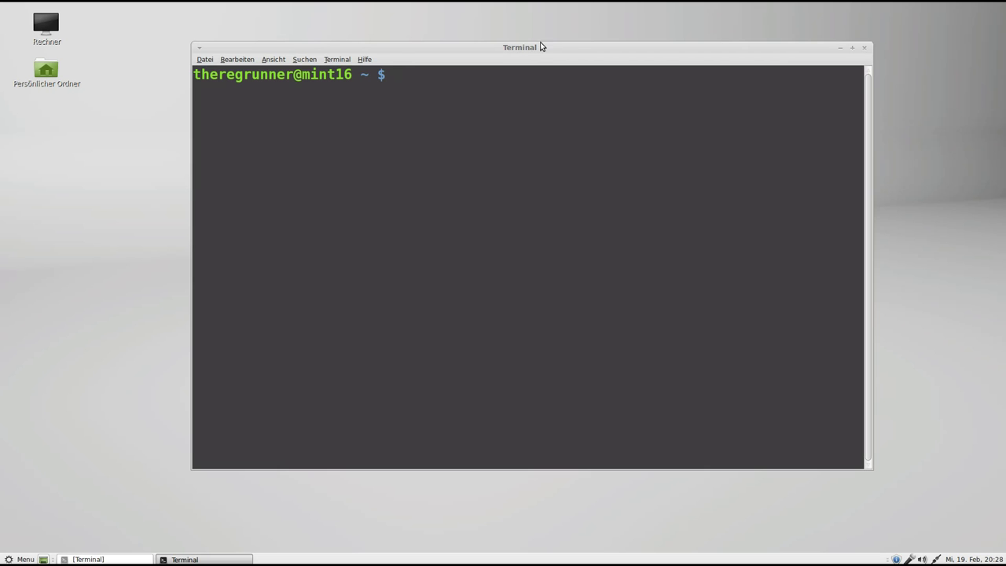
{"action": "left_click_drag", "start_coordinate": [549, 47], "coordinate": [547, 50]}
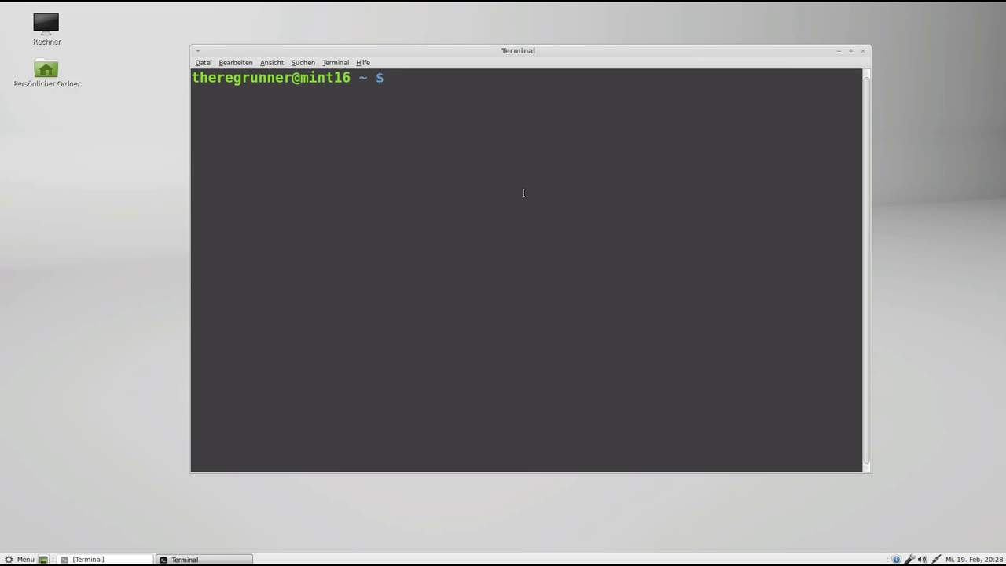
{"action": "left_click_drag", "start_coordinate": [555, 51], "coordinate": [553, 55]}
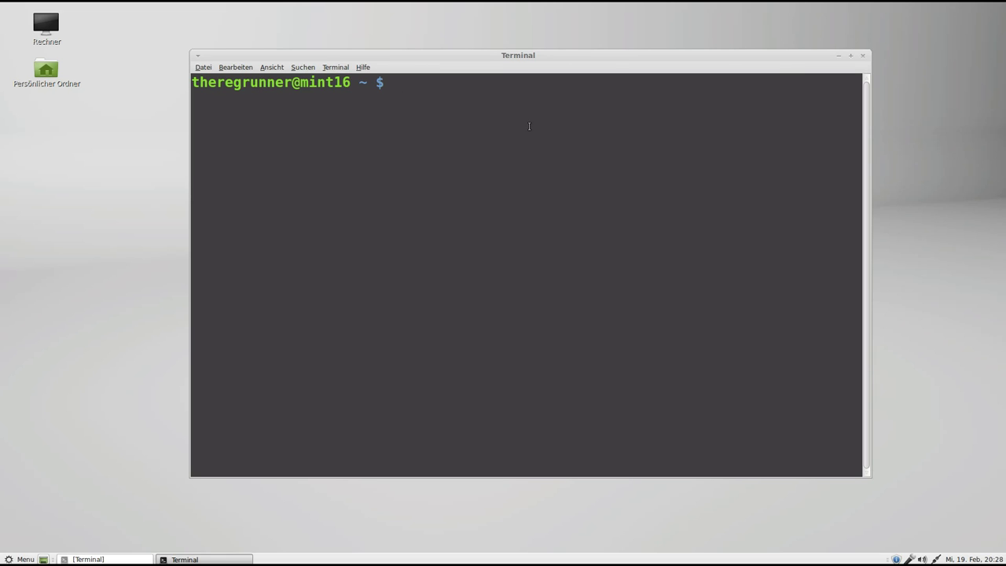
Check the kernel and distribution details with uname -a and lsb_release -a, and close the terminal window.
{"action": "type", "text": "uname -a"}
{"action": "key", "text": "Return"}
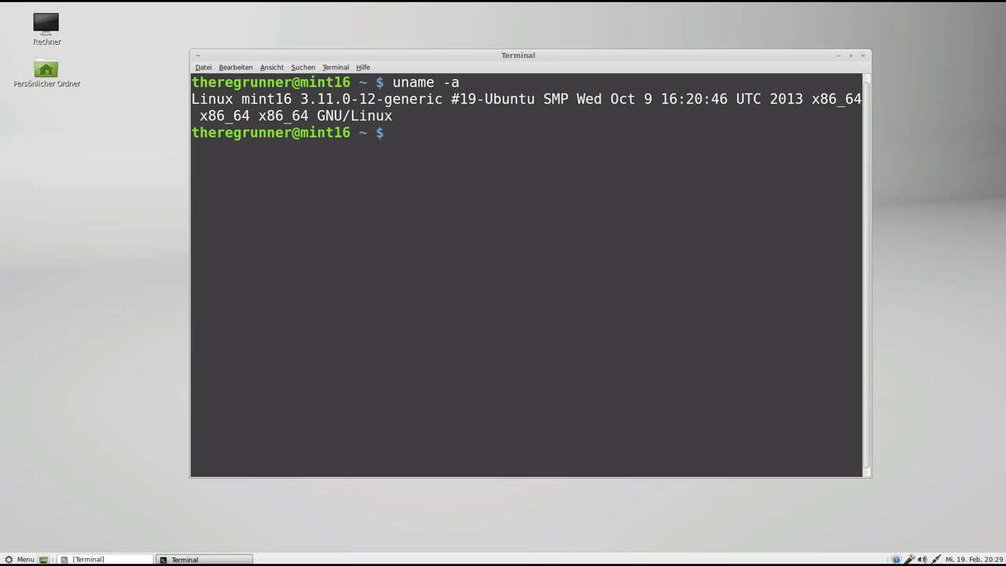
{"action": "type", "text": "lsb_release -a"}
{"action": "key", "text": "Return"}
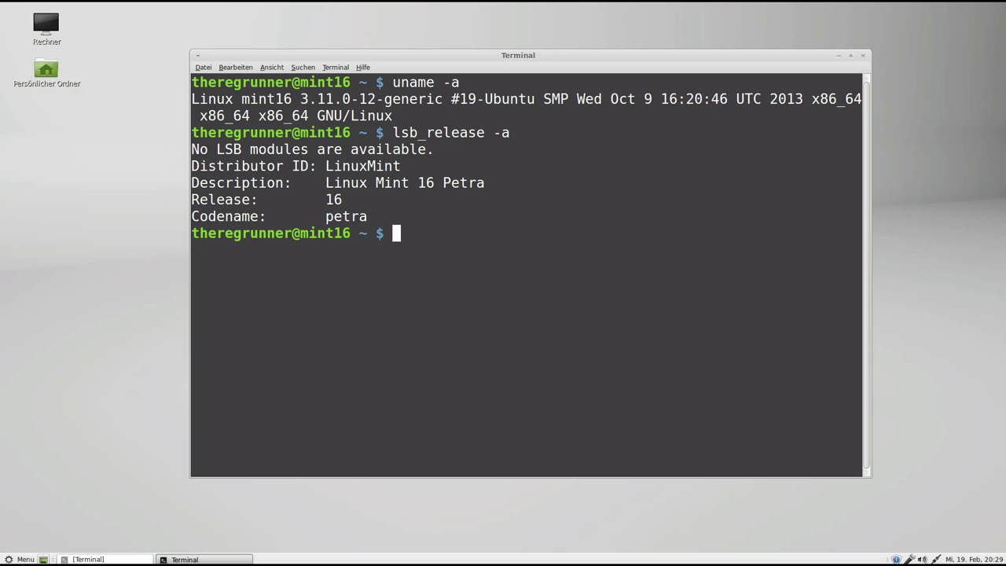
{"action": "left_click_drag", "start_coordinate": [490, 58], "coordinate": [485, 58]}
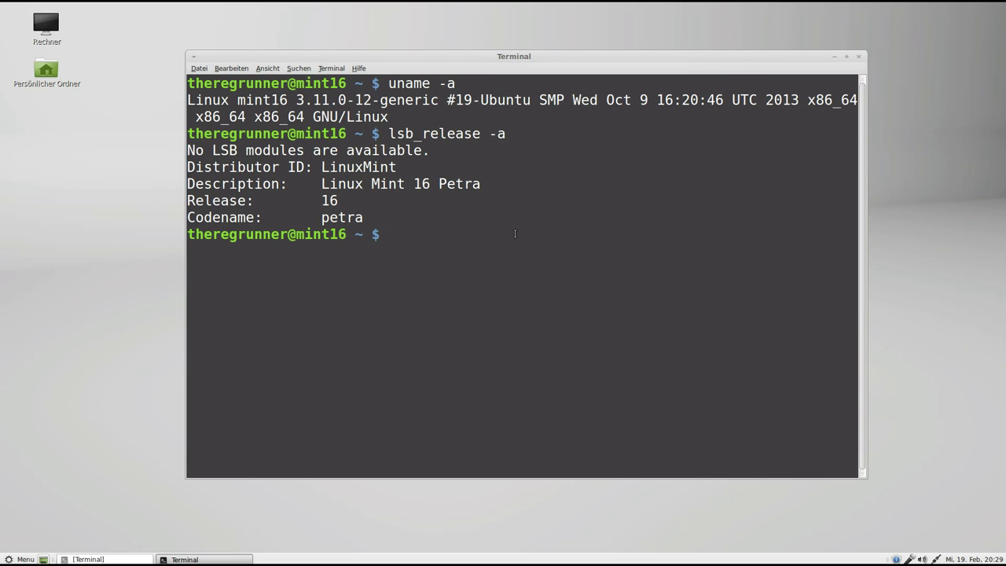
{"action": "left_click_drag", "start_coordinate": [560, 55], "coordinate": [564, 51]}
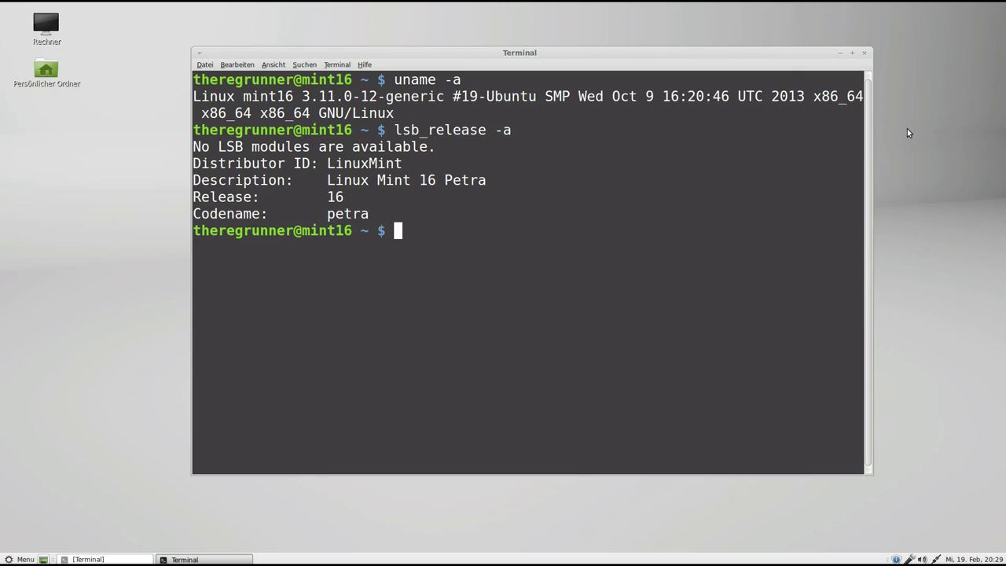
{"action": "left_click_drag", "start_coordinate": [803, 52], "coordinate": [799, 54]}
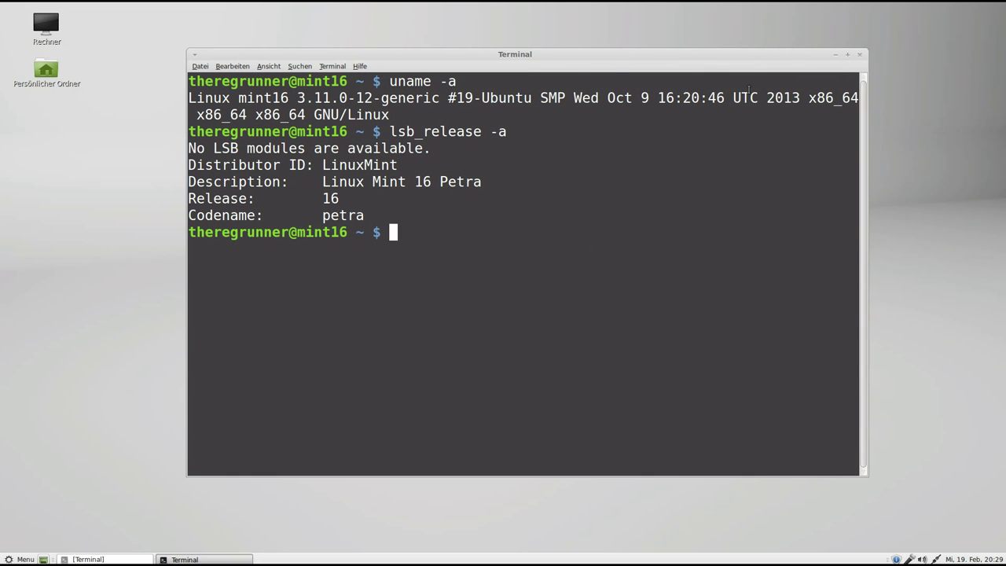
{"action": "left_click", "coordinate": [860, 54]}
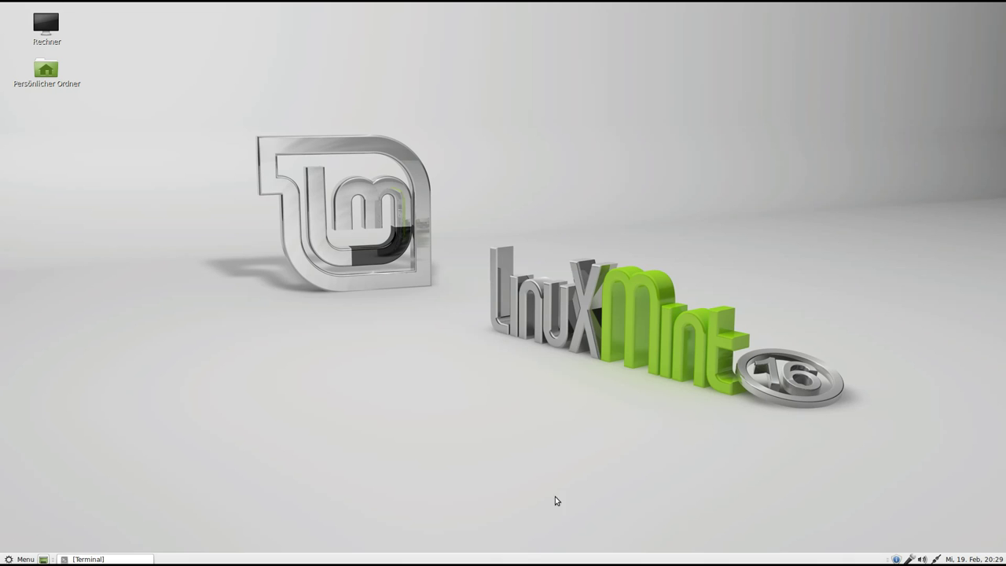
Review the general properties of the desktop panel and close them without changes.
{"action": "right_click", "coordinate": [511, 558]}
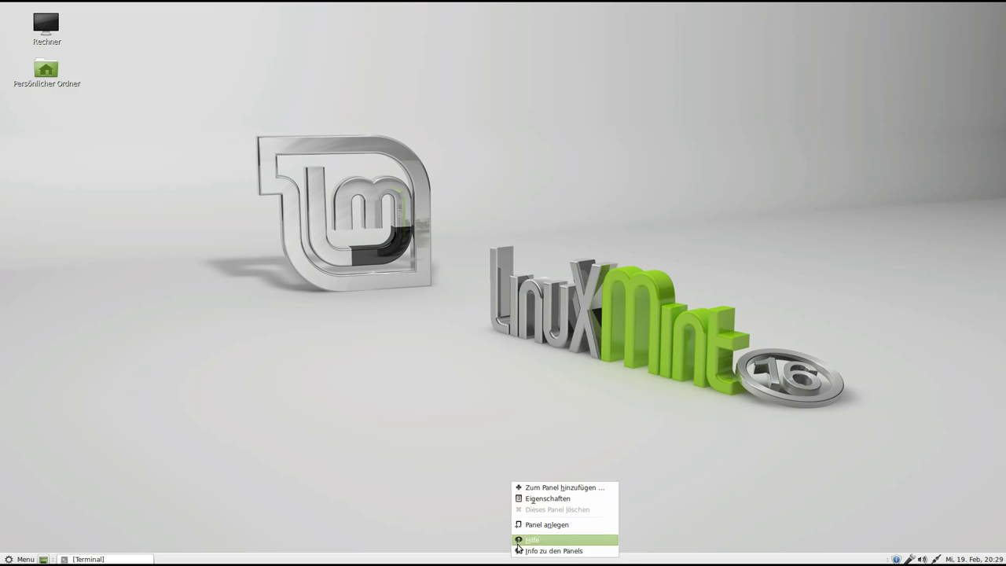
{"action": "left_click", "coordinate": [579, 498]}
{"action": "left_click_drag", "start_coordinate": [502, 210], "coordinate": [766, 70]}
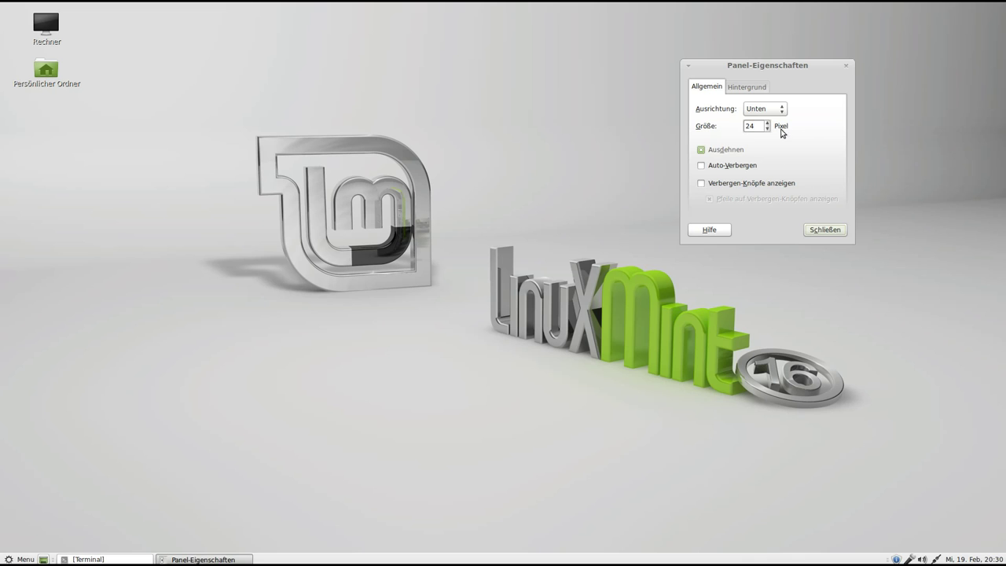
{"action": "left_click", "coordinate": [830, 228]}
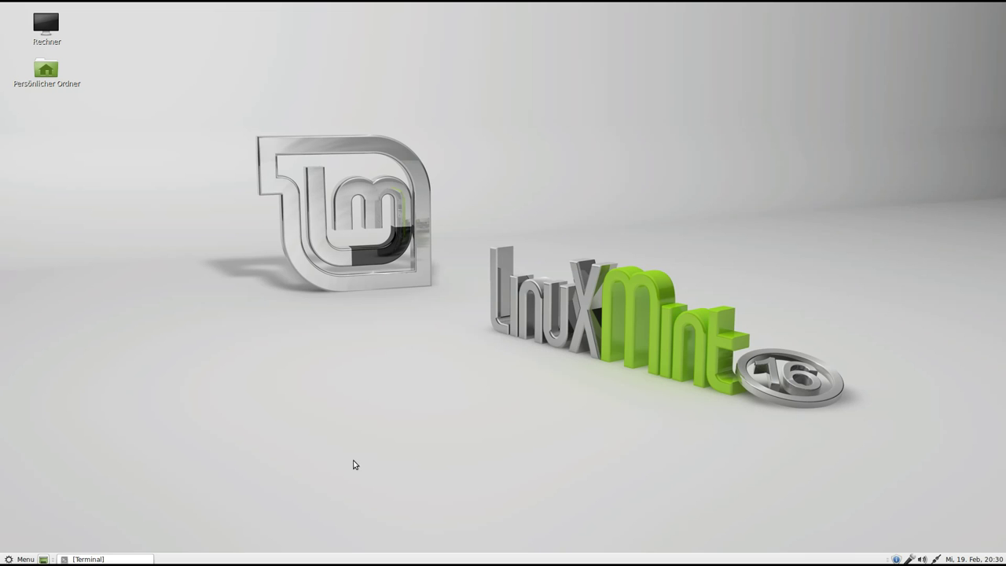
Look through the theme, background and font settings of the desktop appearance and close the dialog.
{"action": "right_click", "coordinate": [375, 359]}
{"action": "left_click", "coordinate": [468, 459]}
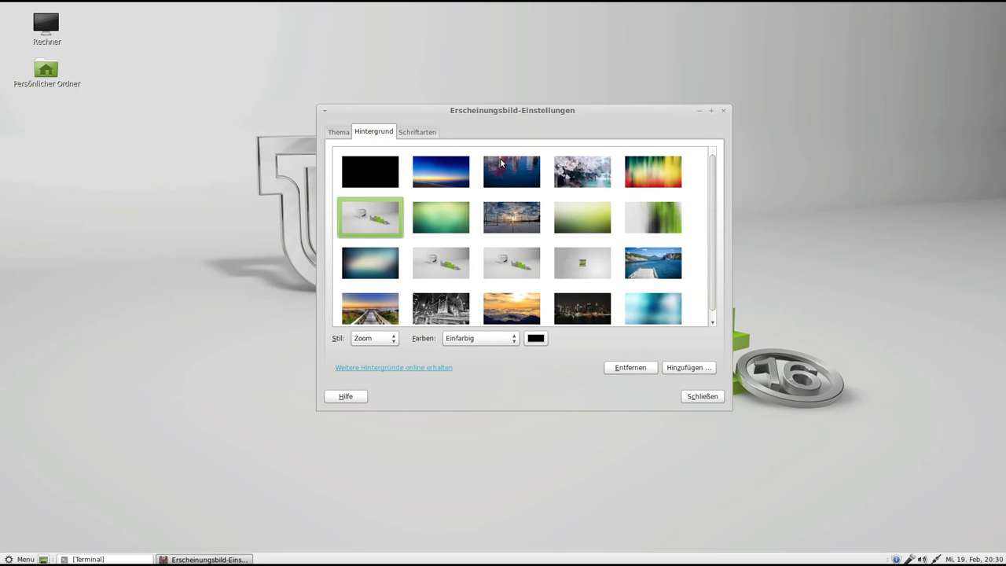
{"action": "left_click", "coordinate": [339, 132]}
{"action": "mouse_move", "coordinate": [468, 111]}
{"action": "left_mouse_down"}
{"action": "mouse_move", "coordinate": [455, 128]}
{"action": "mouse_move", "coordinate": [459, 97]}
{"action": "left_mouse_up"}
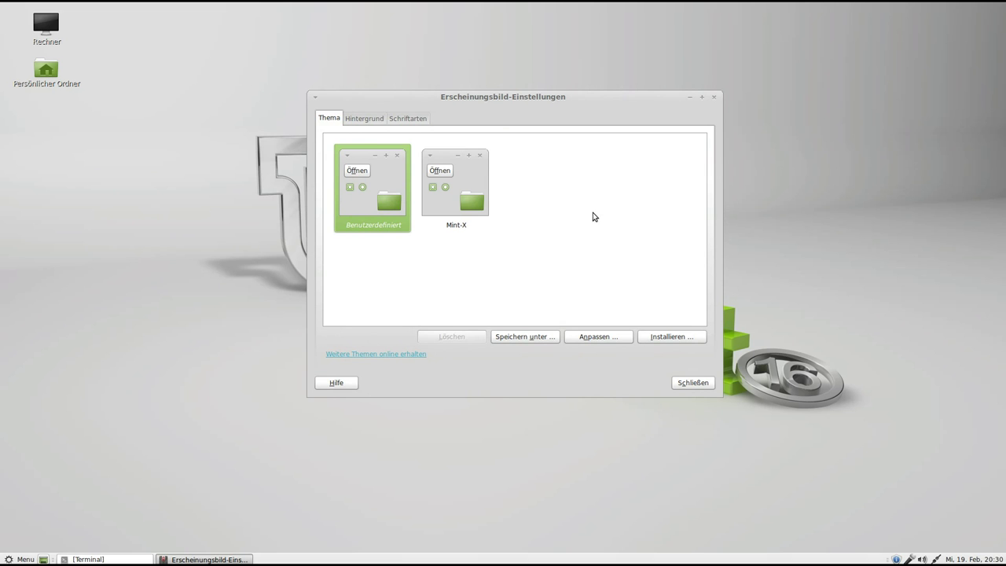
{"action": "left_click", "coordinate": [365, 119]}
{"action": "left_click", "coordinate": [406, 120]}
{"action": "left_click", "coordinate": [365, 119]}
{"action": "left_click", "coordinate": [393, 121]}
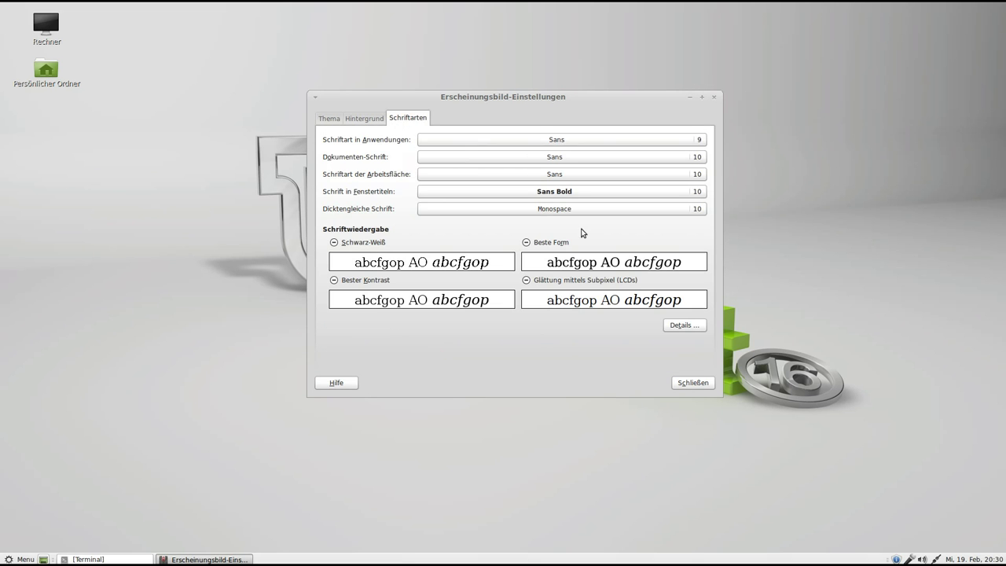
{"action": "left_click", "coordinate": [690, 384]}
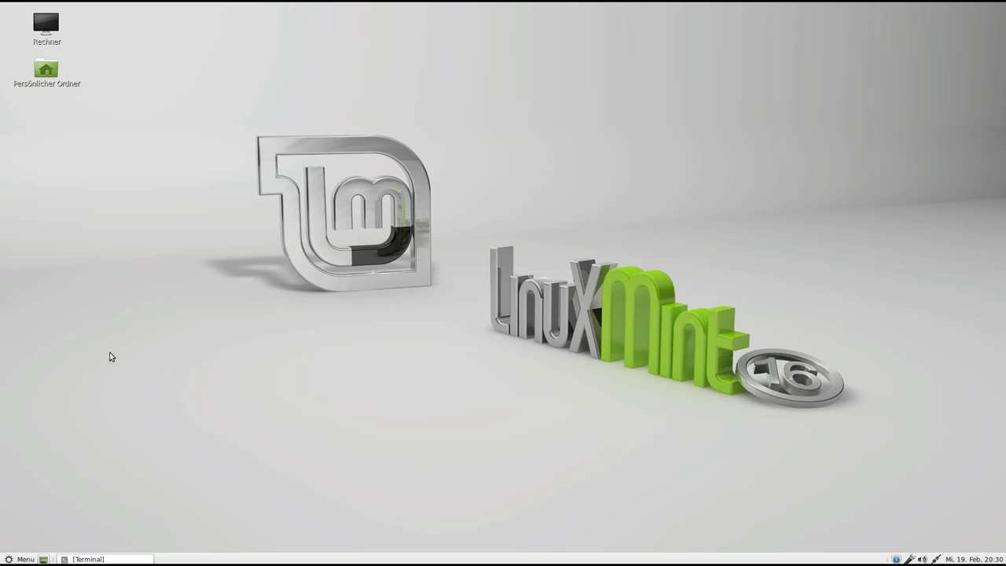
Open the Synaptic package manager, authorising it with the administrator password.
{"action": "left_click", "coordinate": [18, 559]}
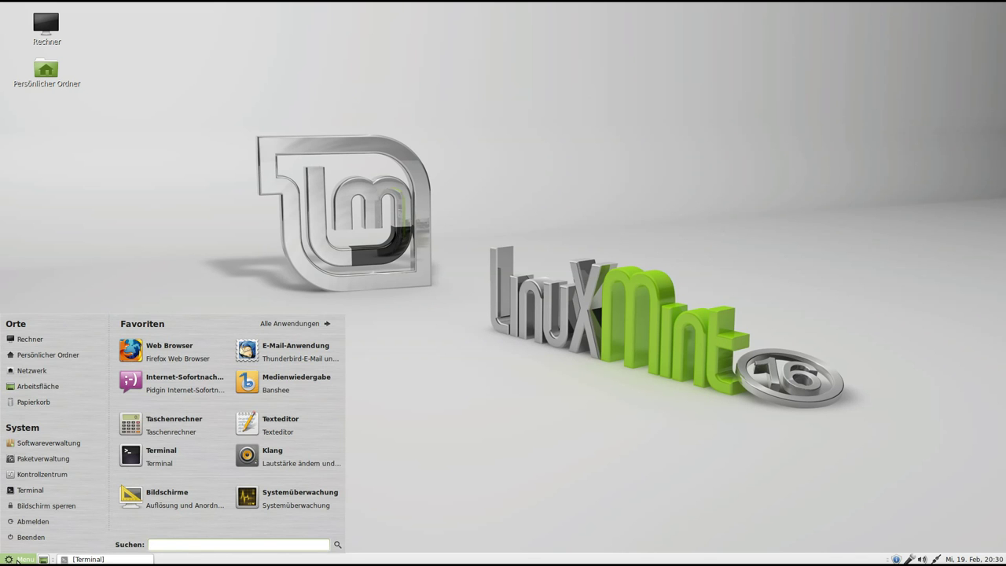
{"action": "left_click", "coordinate": [57, 460]}
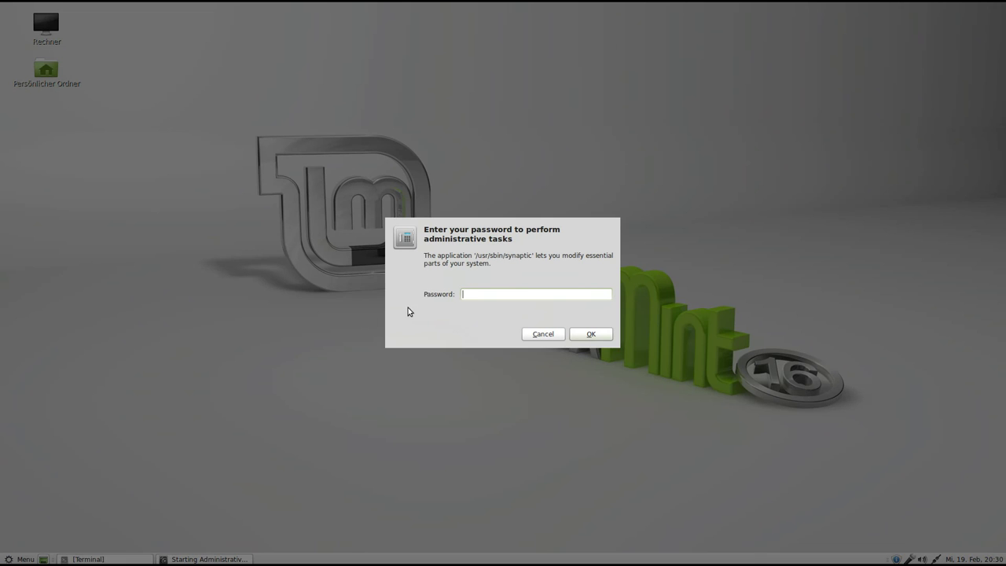
{"action": "type", "text": "****"}
{"action": "key", "text": "Return"}
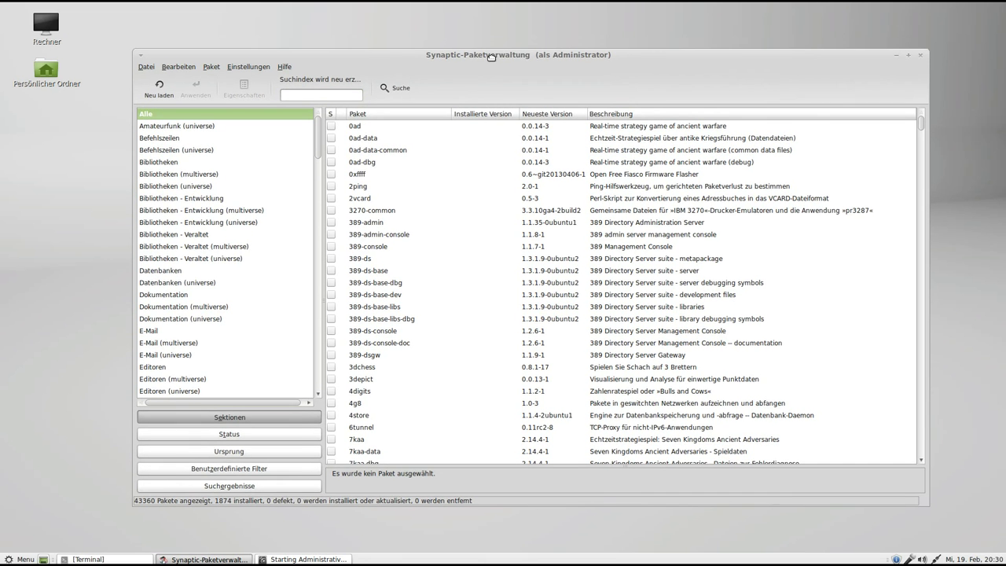
{"action": "left_click_drag", "start_coordinate": [491, 57], "coordinate": [492, 47]}
Filter the package list by compiz and look at the compizconfig-settings-manager and compiz-plugins-extra packages.
{"action": "left_click", "coordinate": [331, 85]}
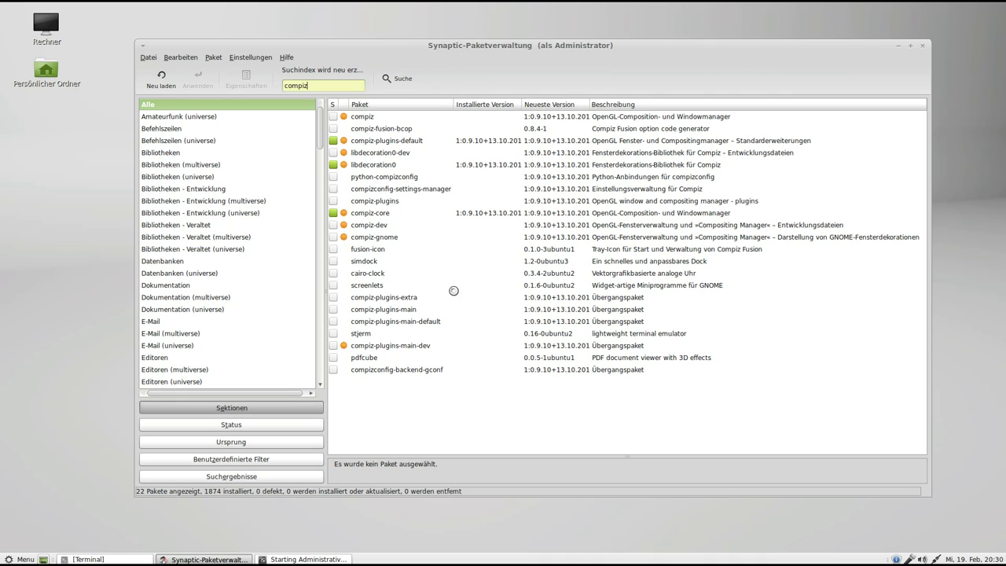
{"action": "left_click", "coordinate": [403, 190]}
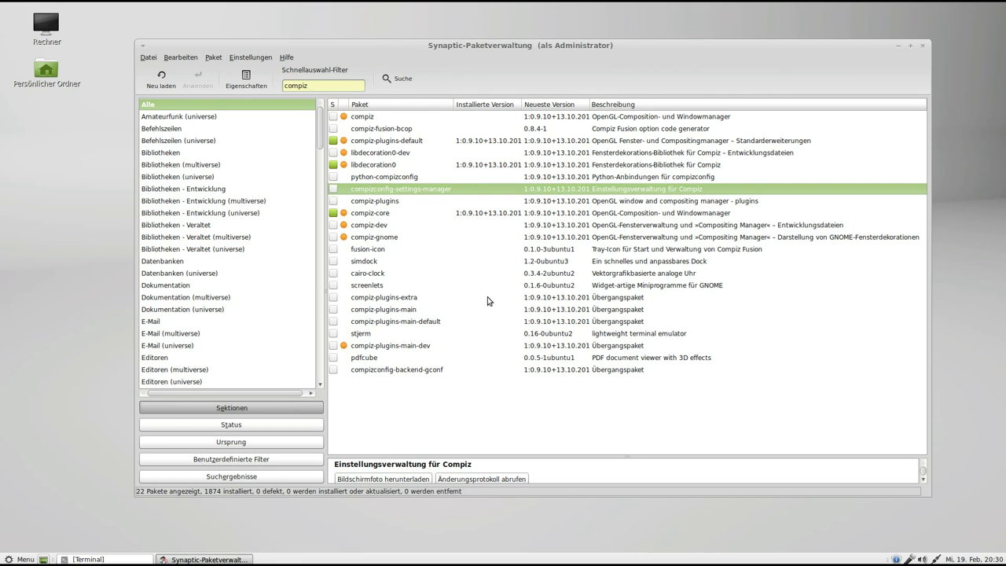
{"action": "left_click", "coordinate": [397, 299]}
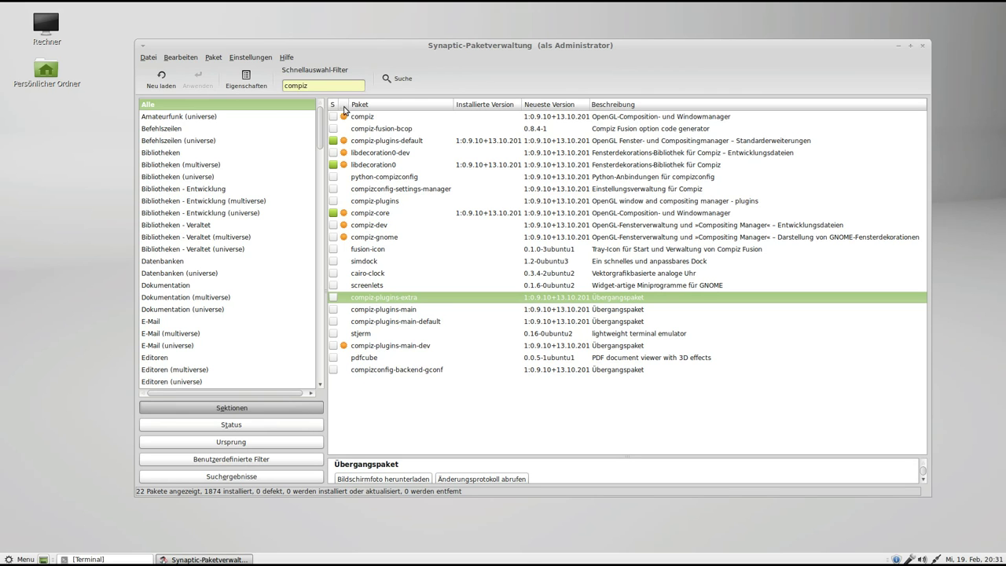
Open the package sources, enlarge the dialog and view the archive.ubuntu.com entry for the saucy distribution.
{"action": "left_click", "coordinate": [241, 57]}
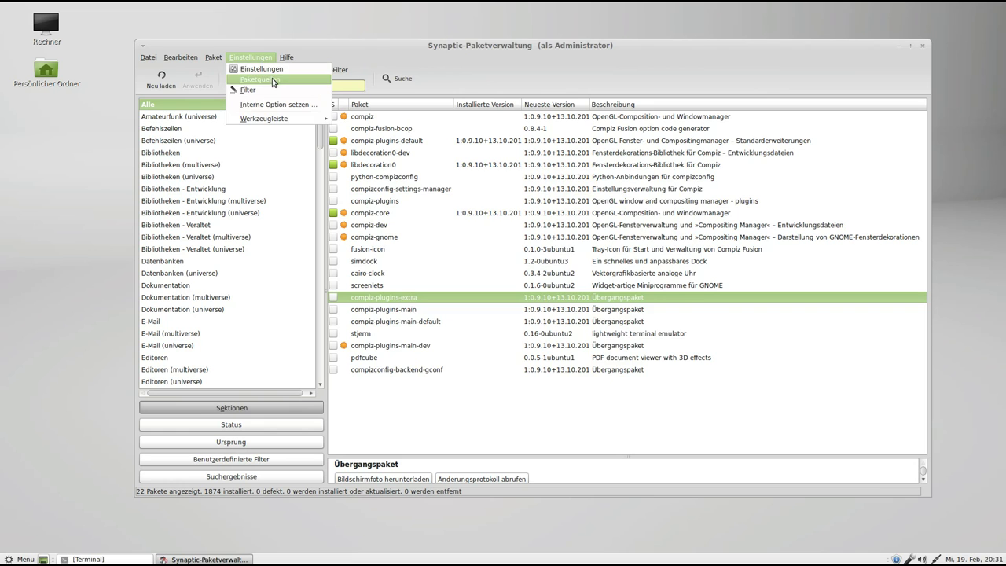
{"action": "left_click", "coordinate": [274, 79]}
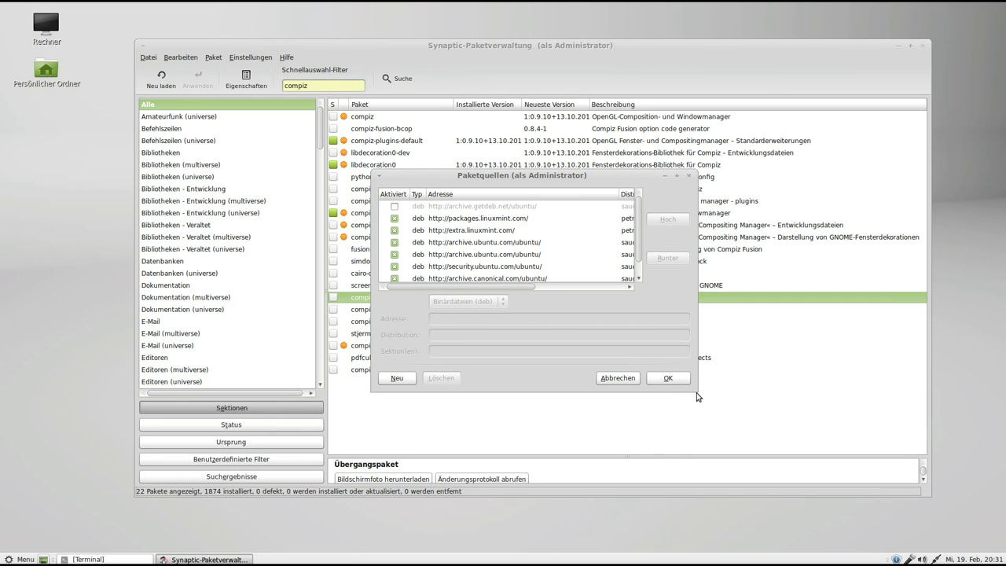
{"action": "left_click_drag", "start_coordinate": [697, 393], "coordinate": [916, 434]}
{"action": "left_click", "coordinate": [611, 242]}
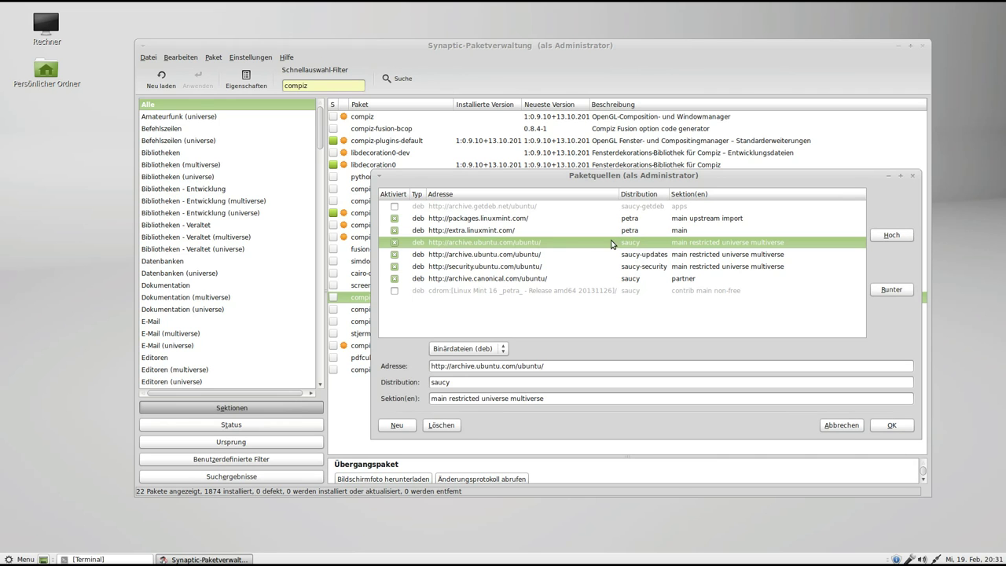
{"action": "left_click_drag", "start_coordinate": [622, 177], "coordinate": [571, 166]}
Compare the linuxmint.com and archive.ubuntu.com sources, cancel the dialog without changes and close the package manager.
{"action": "left_click", "coordinate": [414, 374]}
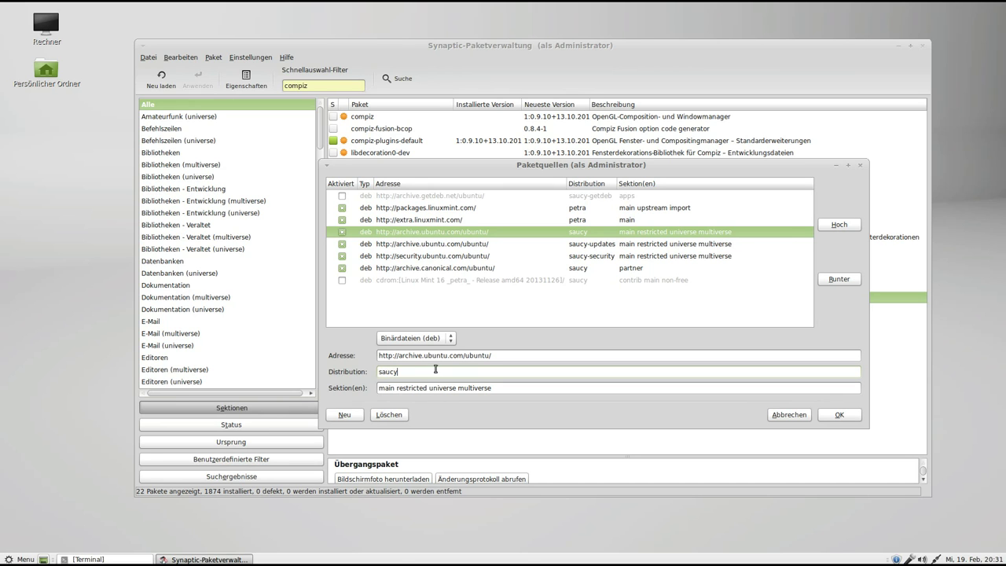
{"action": "left_click", "coordinate": [436, 209]}
{"action": "left_click", "coordinate": [436, 219]}
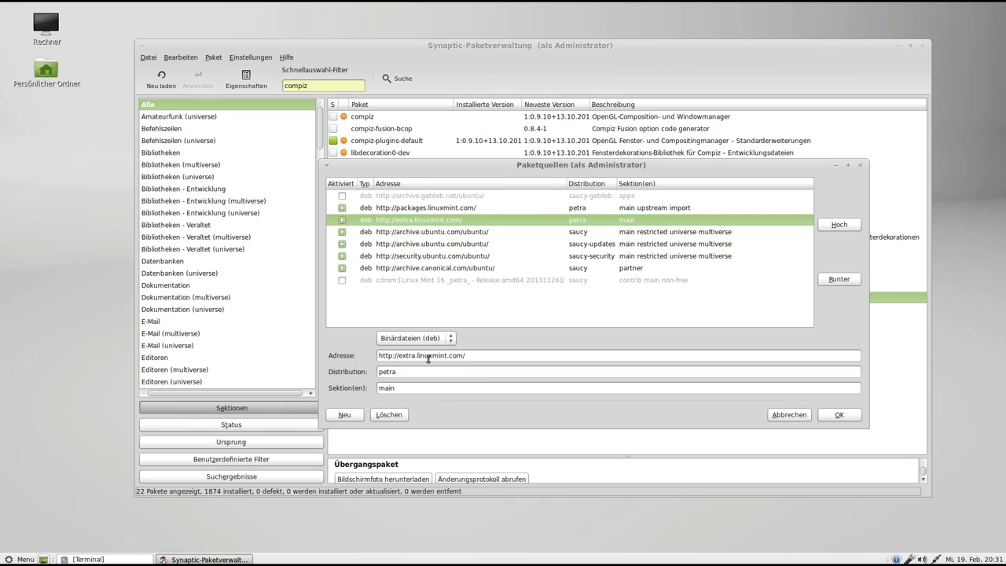
{"action": "left_click", "coordinate": [429, 231]}
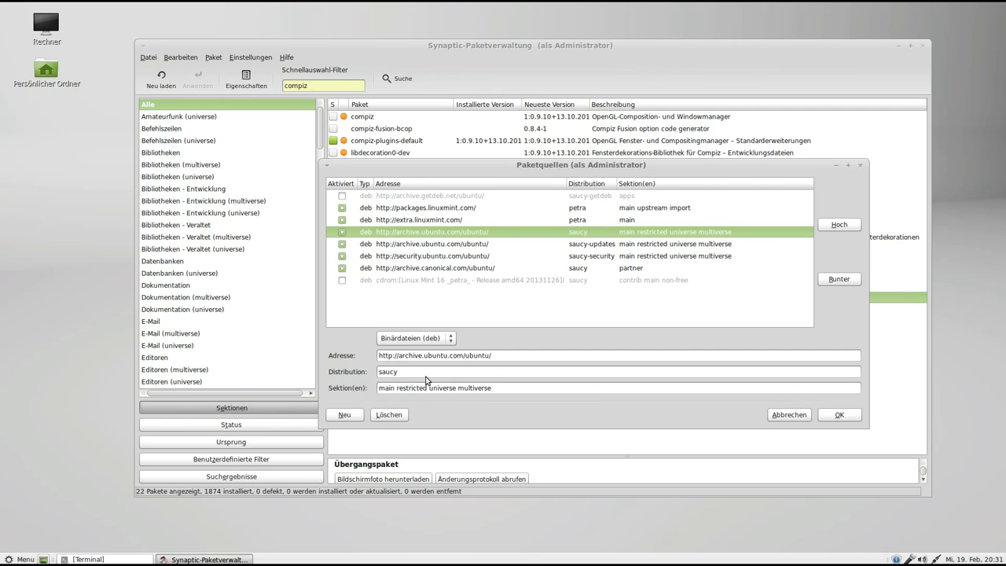
{"action": "left_click", "coordinate": [789, 414]}
{"action": "left_click_drag", "start_coordinate": [733, 50], "coordinate": [740, 51]}
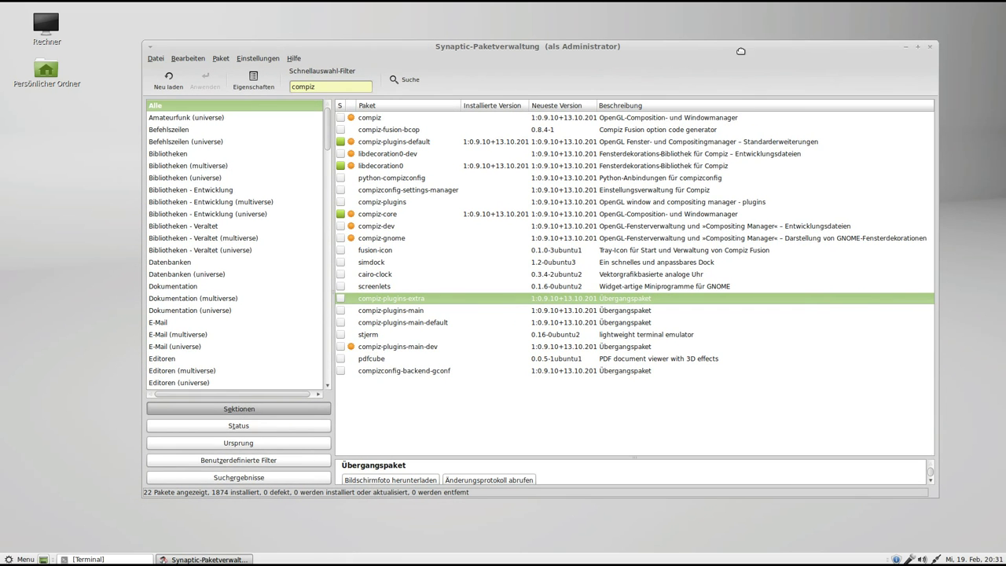
{"action": "left_click", "coordinate": [932, 47]}
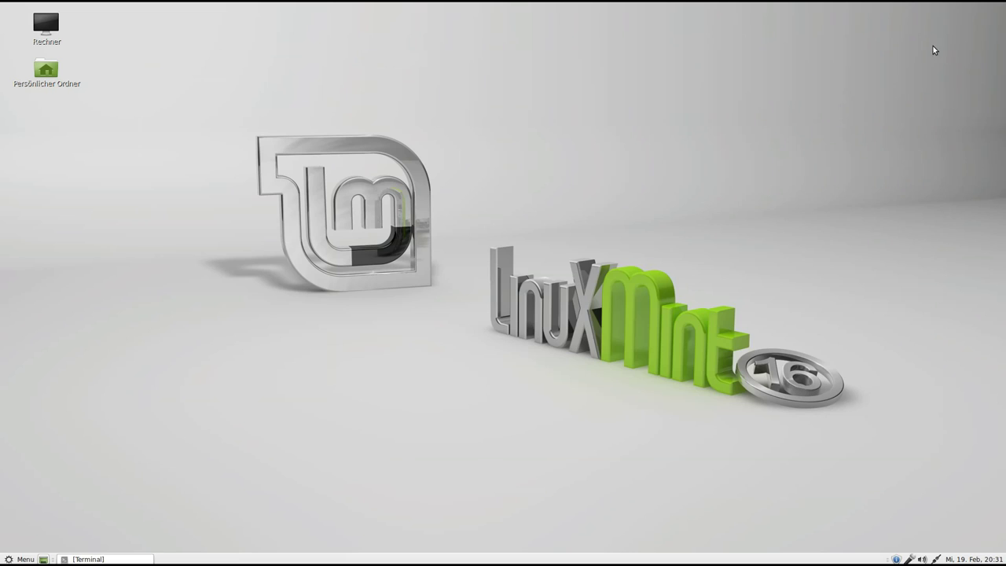
Open the system monitor on its system overview and move its window to the middle of the desktop.
{"action": "left_click", "coordinate": [18, 560]}
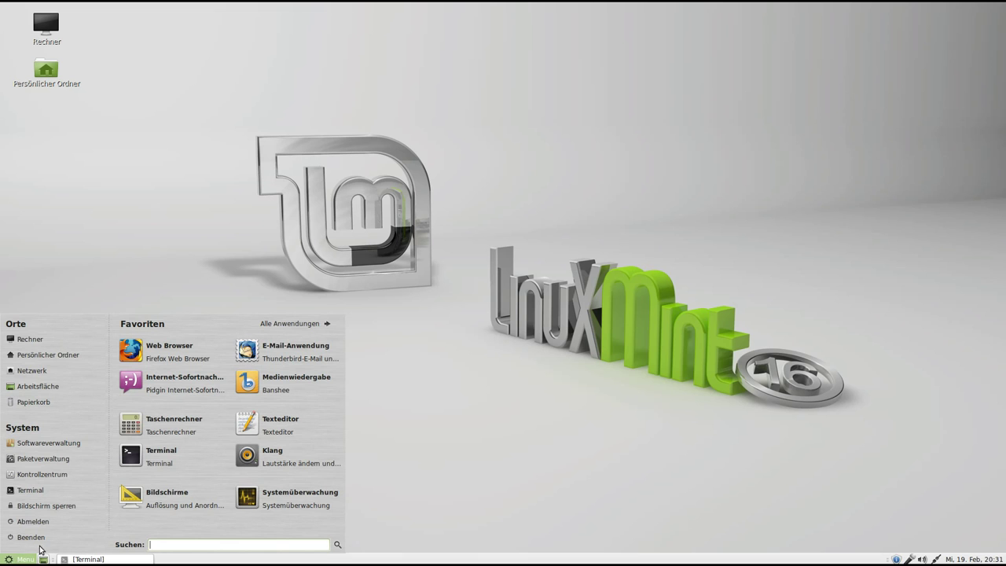
{"action": "left_click", "coordinate": [258, 492]}
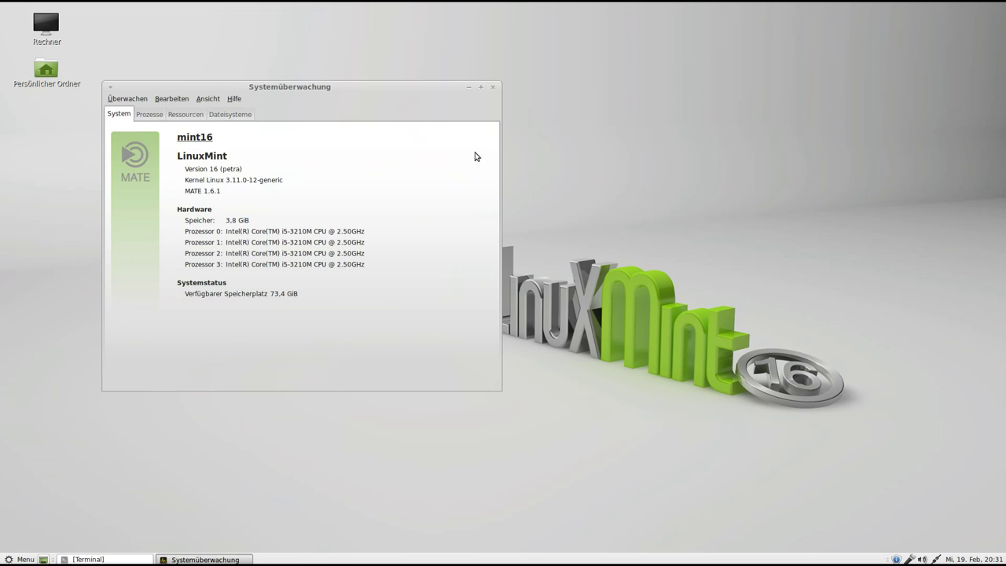
{"action": "left_click_drag", "start_coordinate": [416, 90], "coordinate": [647, 117]}
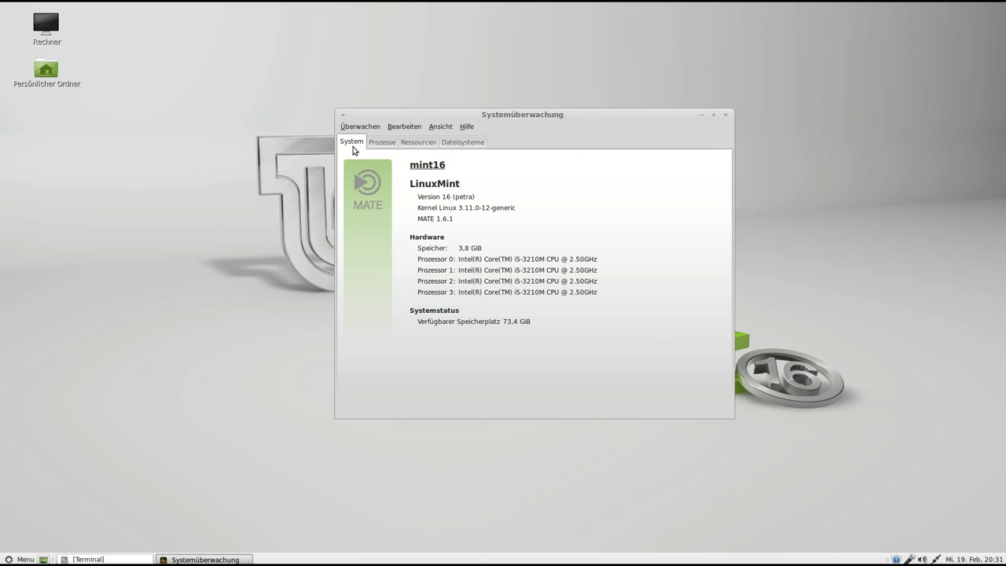
View the system monitor's processes, resource graphs and file systems, maximize its window, and return to the system overview.
{"action": "left_click_drag", "start_coordinate": [579, 114], "coordinate": [563, 107]}
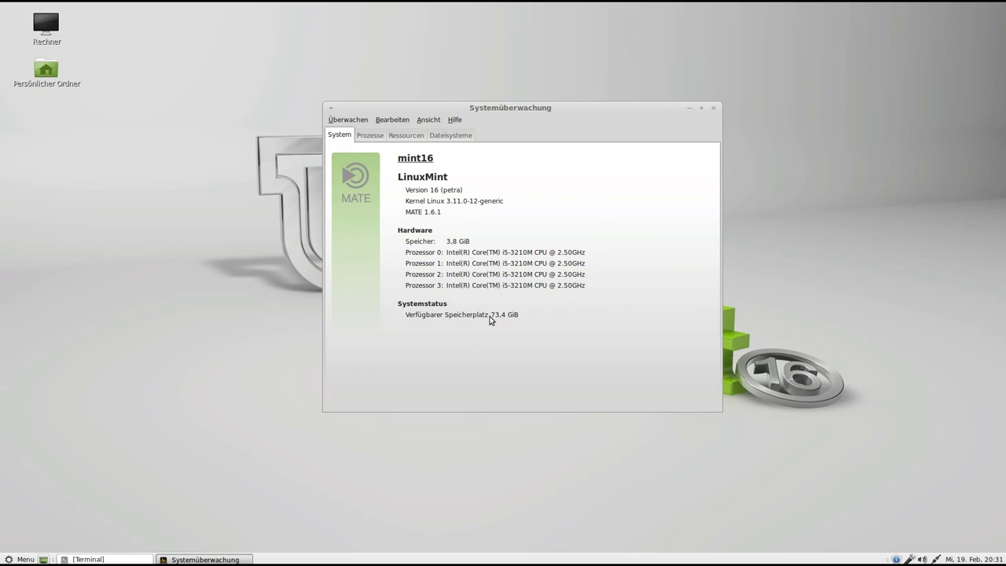
{"action": "left_click", "coordinate": [371, 137]}
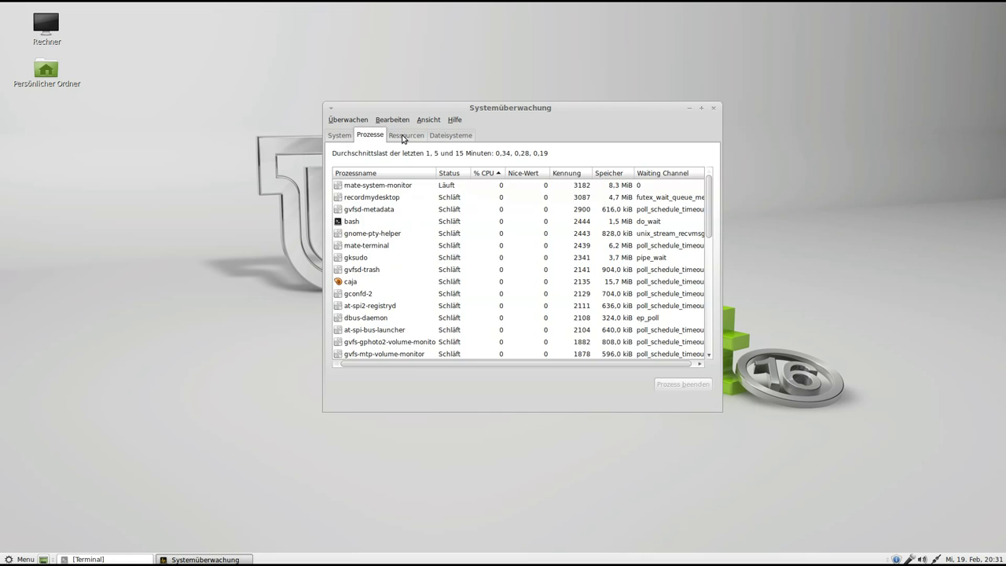
{"action": "left_click", "coordinate": [399, 138]}
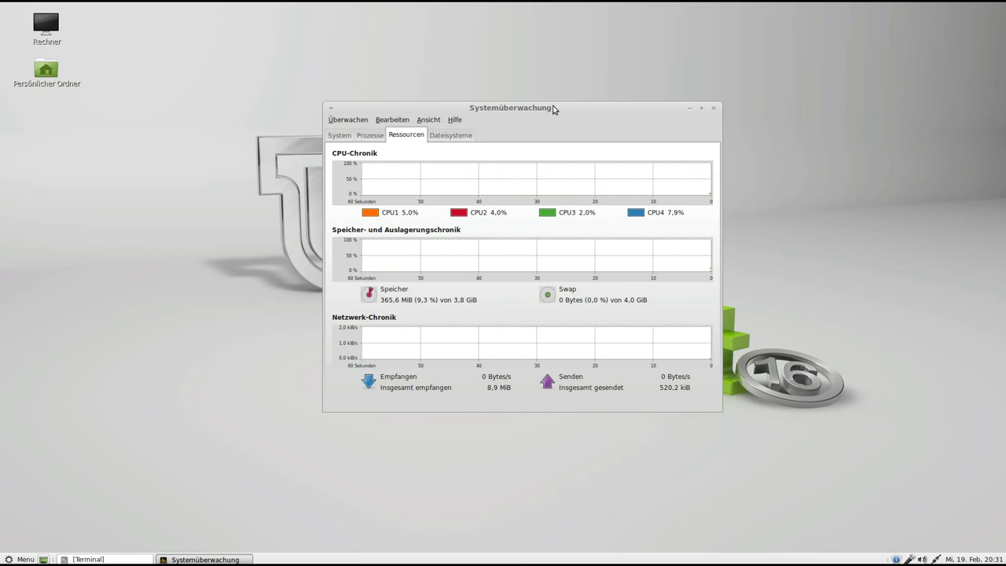
{"action": "double_click", "coordinate": [552, 107]}
{"action": "left_click", "coordinate": [130, 35]}
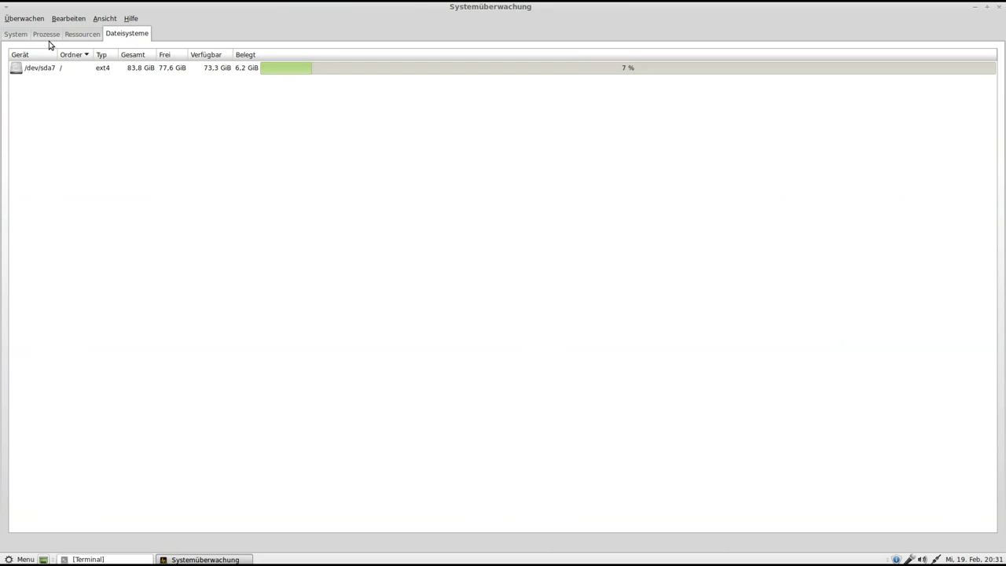
{"action": "left_click", "coordinate": [49, 36]}
{"action": "left_click", "coordinate": [17, 37]}
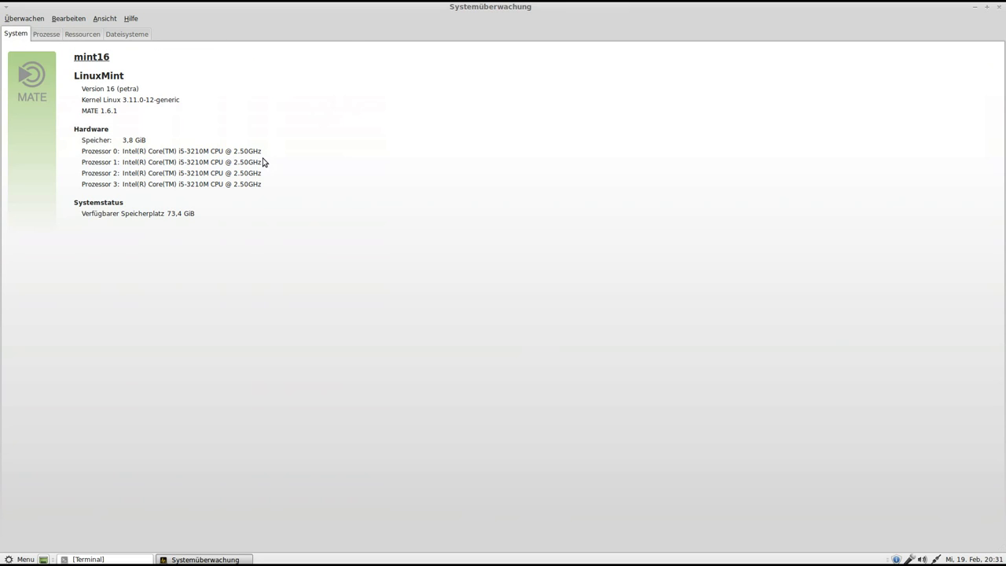
Restore the system monitor to its smaller window size, reposition it slightly and close it.
{"action": "double_click", "coordinate": [397, 6]}
{"action": "mouse_move", "coordinate": [532, 117]}
{"action": "left_mouse_down"}
{"action": "mouse_move", "coordinate": [497, 115]}
{"action": "mouse_move", "coordinate": [524, 105]}
{"action": "left_mouse_up"}
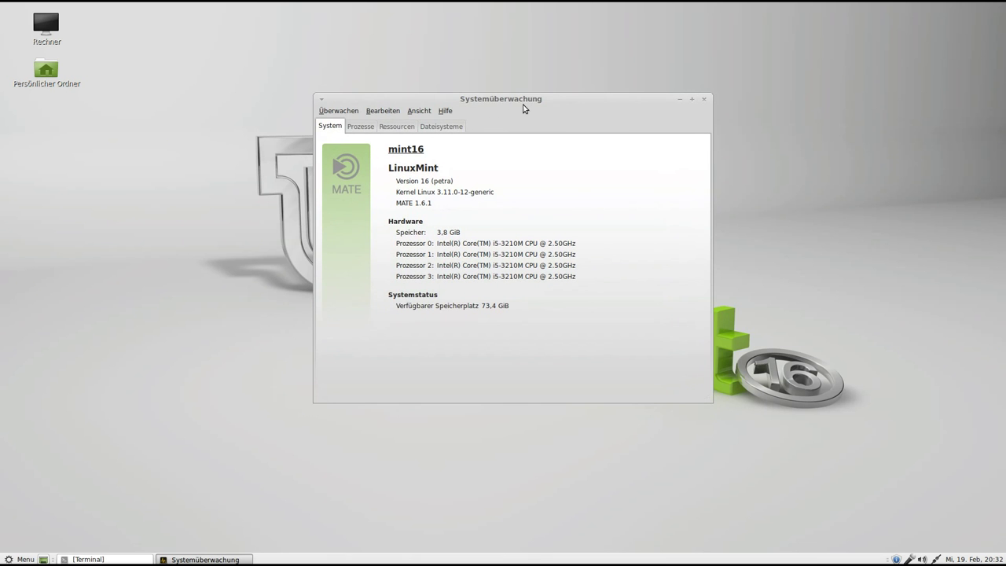
{"action": "left_click", "coordinate": [705, 103]}
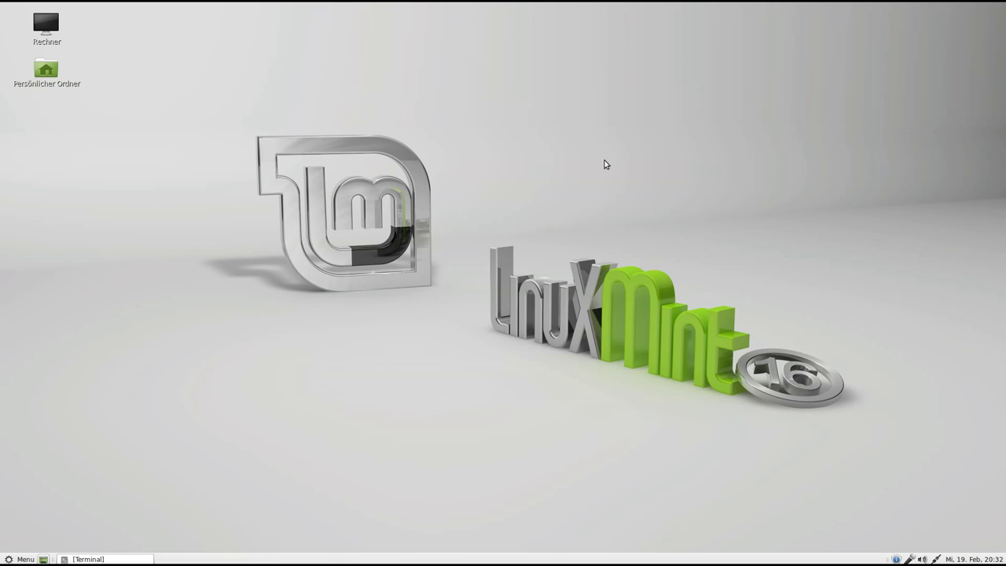
Open the Kontrollzentrum and maximize its window to show all settings groups.
{"action": "left_click", "coordinate": [9, 559]}
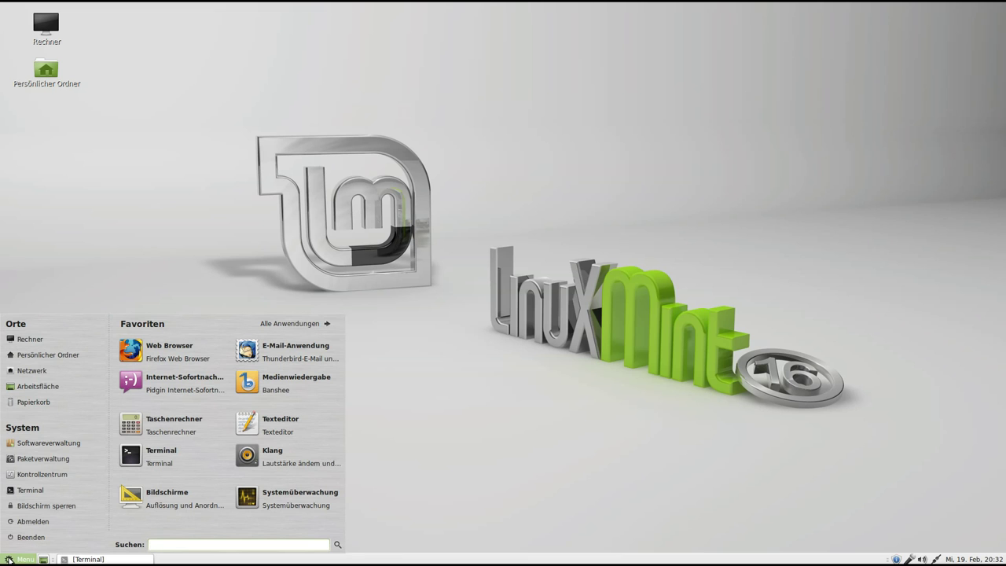
{"action": "left_click", "coordinate": [43, 474]}
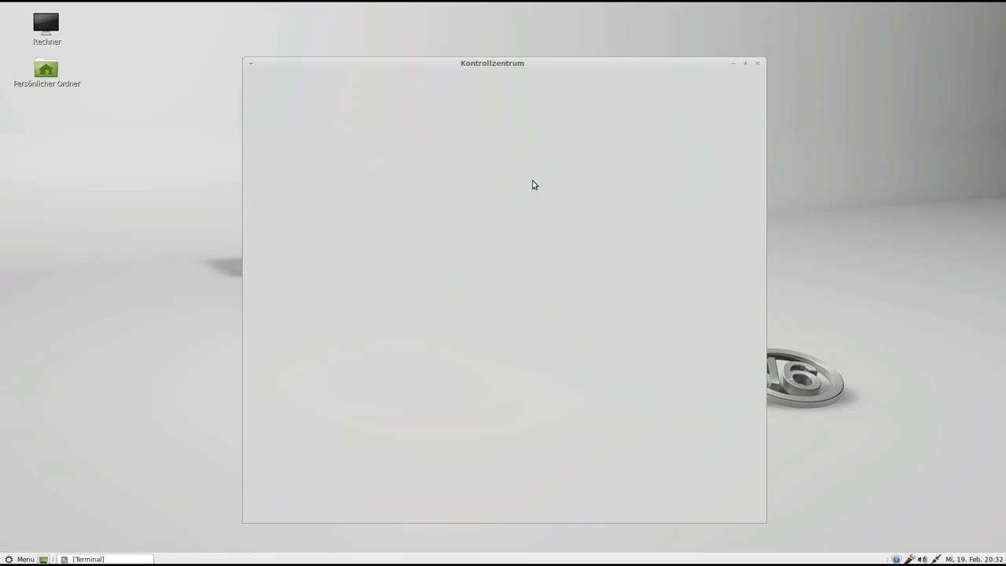
{"action": "double_click", "coordinate": [586, 63]}
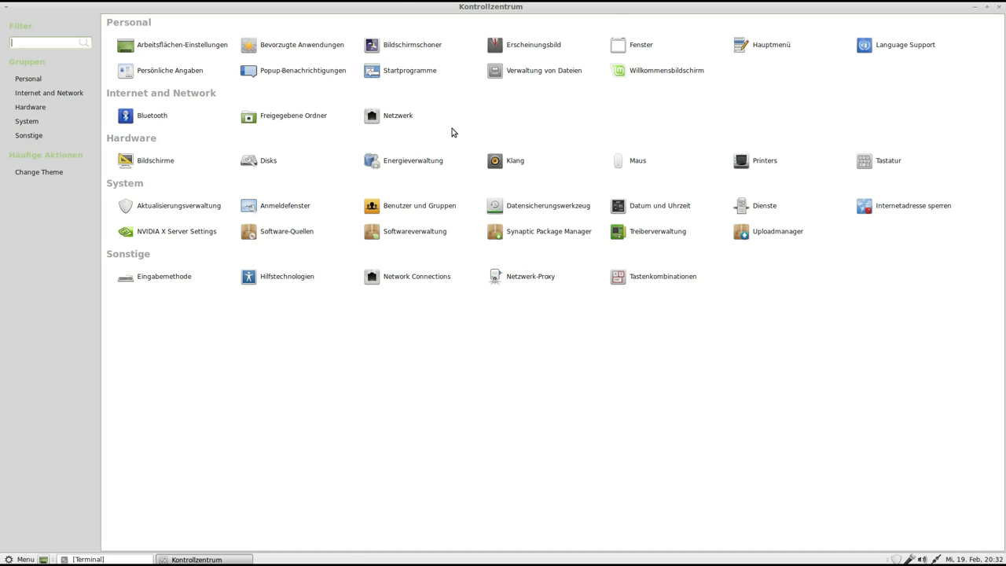
Open the Startprogramme settings, enlarge the dialog to view more startup entries, and close it without changes.
{"action": "left_click", "coordinate": [402, 69]}
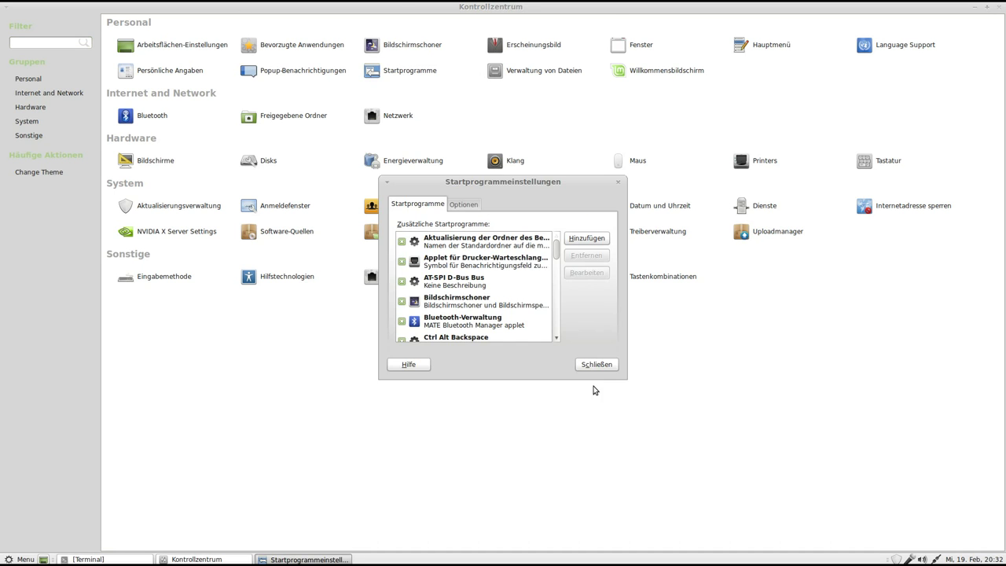
{"action": "left_click_drag", "start_coordinate": [626, 385], "coordinate": [700, 528]}
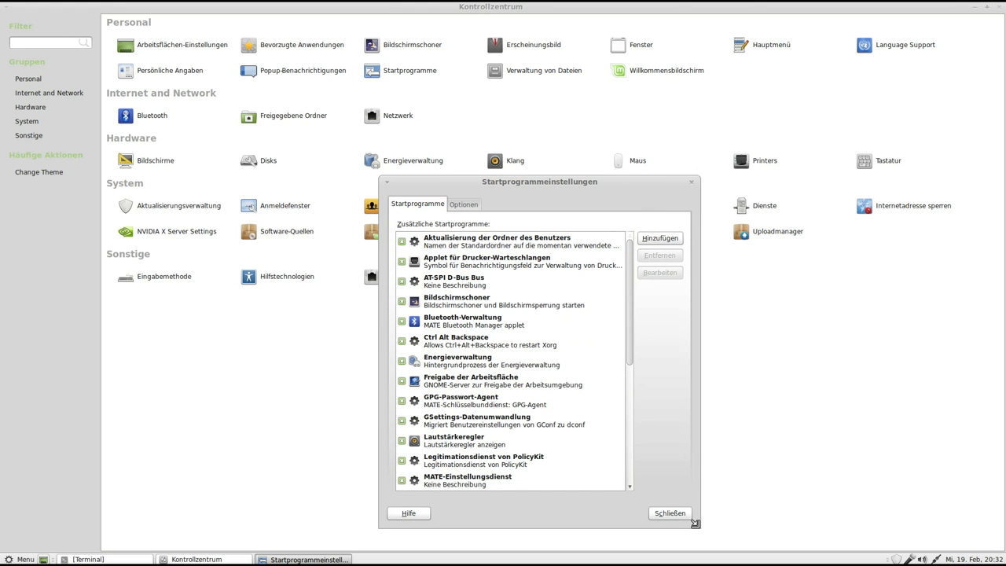
{"action": "left_click", "coordinate": [693, 183]}
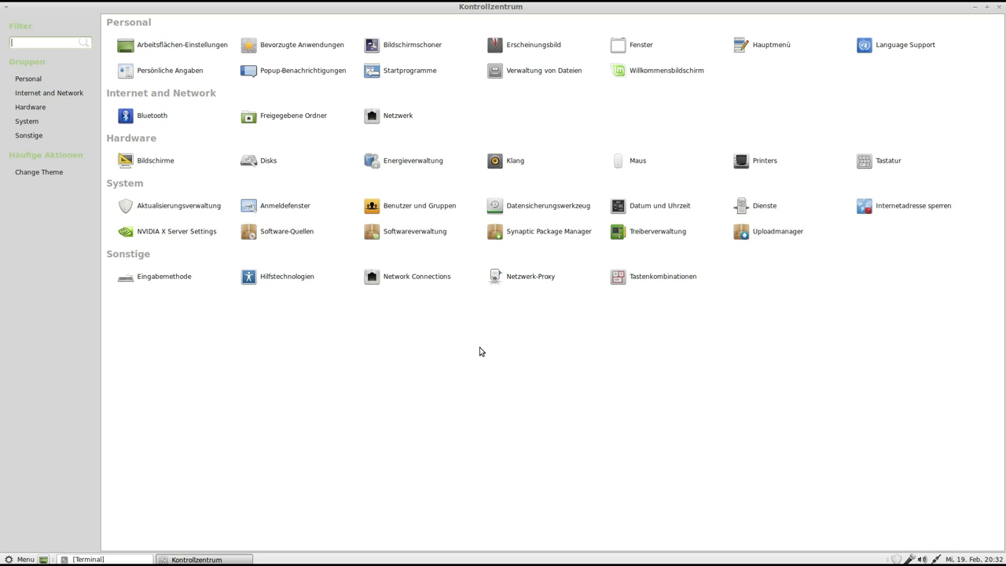
Open Disks, move and enlarge its window to view the 500 GB hard disk's partitions, and close it.
{"action": "left_click", "coordinate": [291, 160]}
{"action": "left_click_drag", "start_coordinate": [299, 19], "coordinate": [578, 131]}
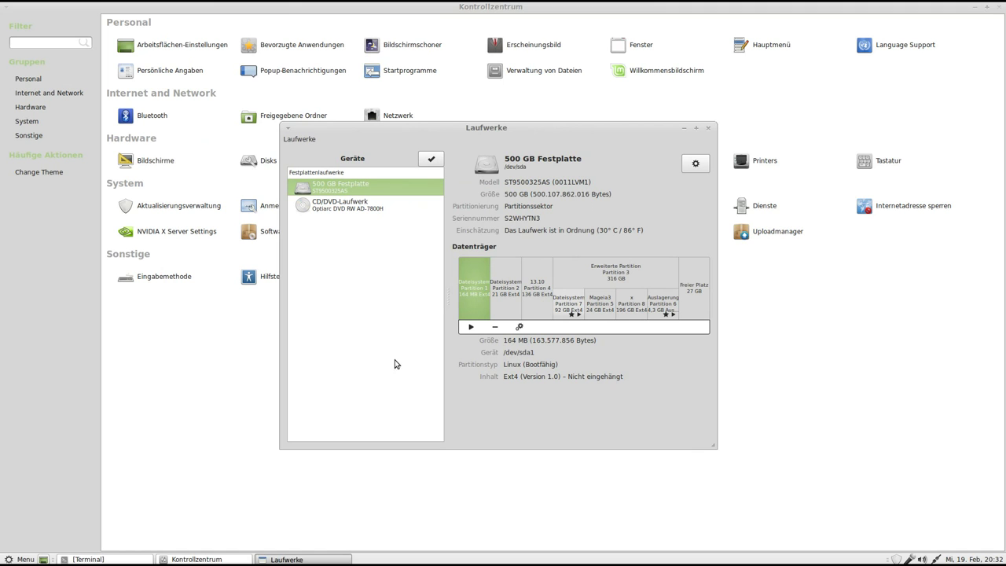
{"action": "left_click_drag", "start_coordinate": [712, 444], "coordinate": [865, 503]}
{"action": "left_click_drag", "start_coordinate": [641, 134], "coordinate": [584, 102]}
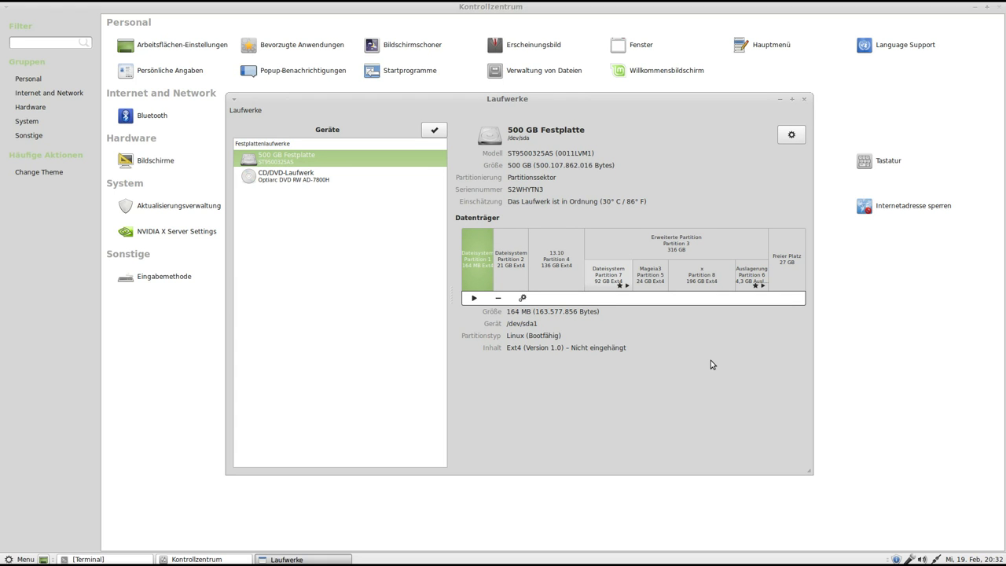
{"action": "left_click", "coordinate": [806, 100]}
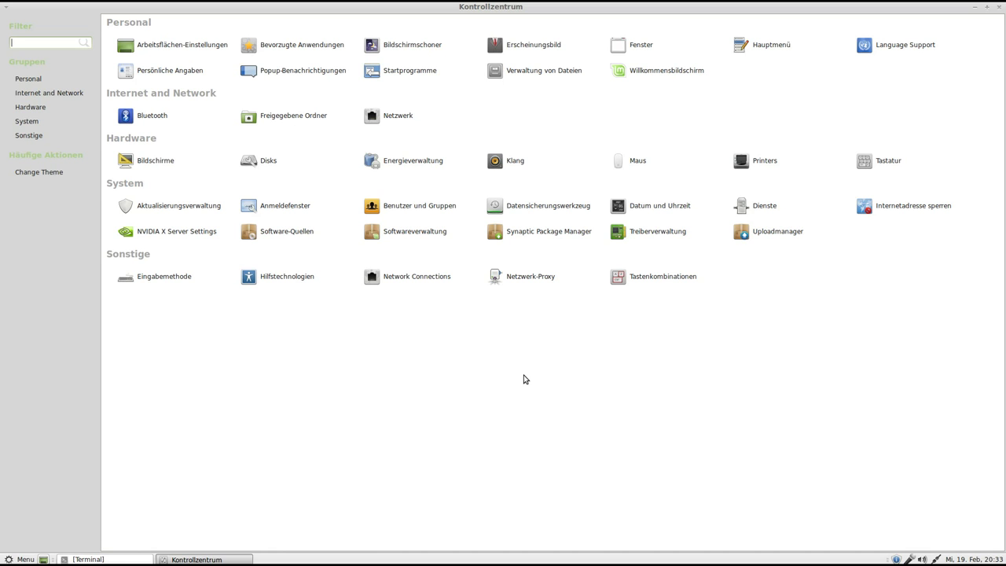
Open Benutzer und Gruppen, view the available system groups in an enlarged group dialog, and close both dialogs without changes.
{"action": "left_click", "coordinate": [429, 206]}
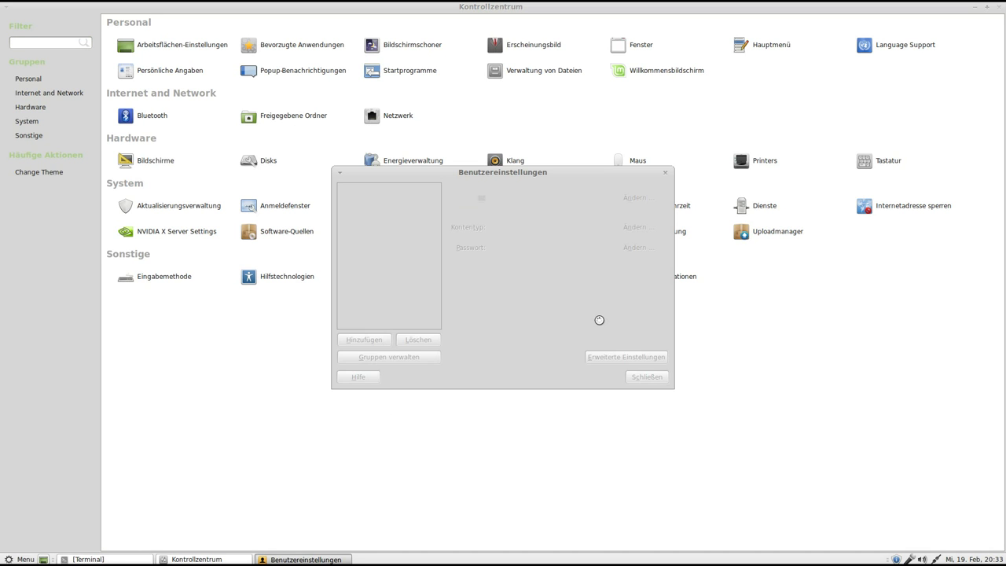
{"action": "left_click_drag", "start_coordinate": [540, 175], "coordinate": [497, 161]}
{"action": "left_click", "coordinate": [385, 345]}
{"action": "left_click_drag", "start_coordinate": [484, 197], "coordinate": [773, 108]}
{"action": "left_click_drag", "start_coordinate": [855, 271], "coordinate": [889, 512]}
{"action": "mouse_move", "coordinate": [832, 240]}
{"action": "left_mouse_down"}
{"action": "mouse_move", "coordinate": [834, 432]}
{"action": "mouse_move", "coordinate": [836, 230]}
{"action": "left_mouse_up"}
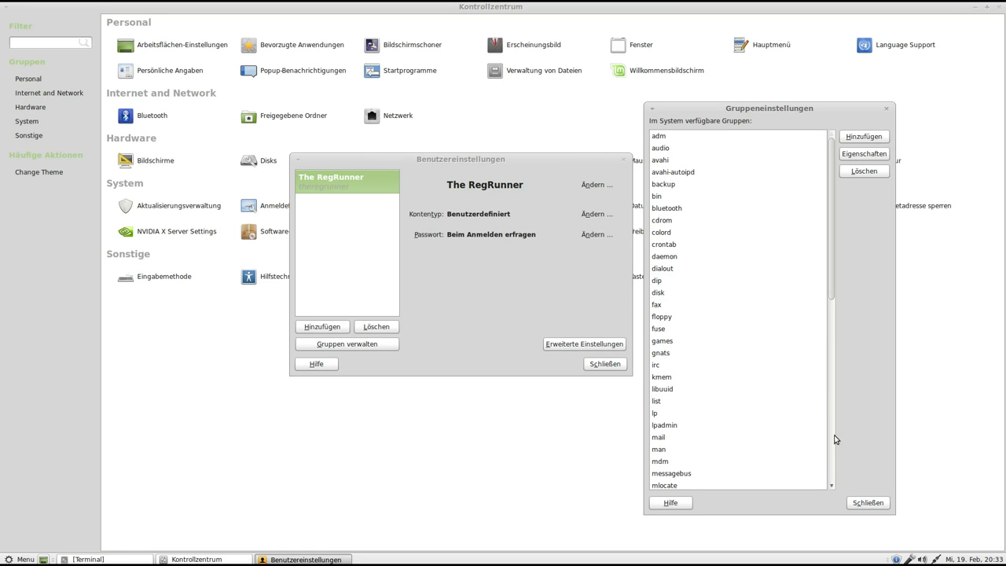
{"action": "left_click", "coordinate": [874, 503]}
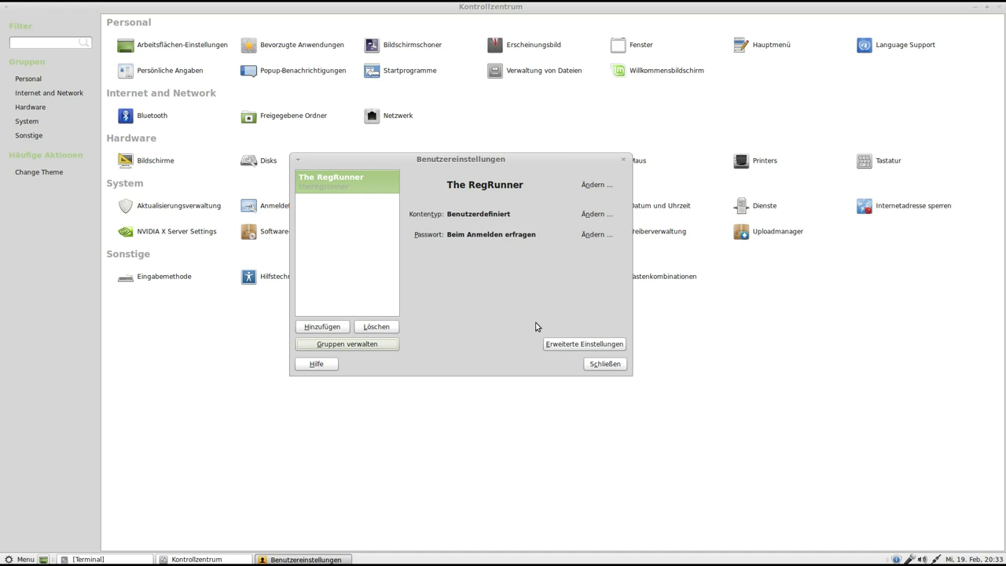
{"action": "left_click", "coordinate": [605, 365]}
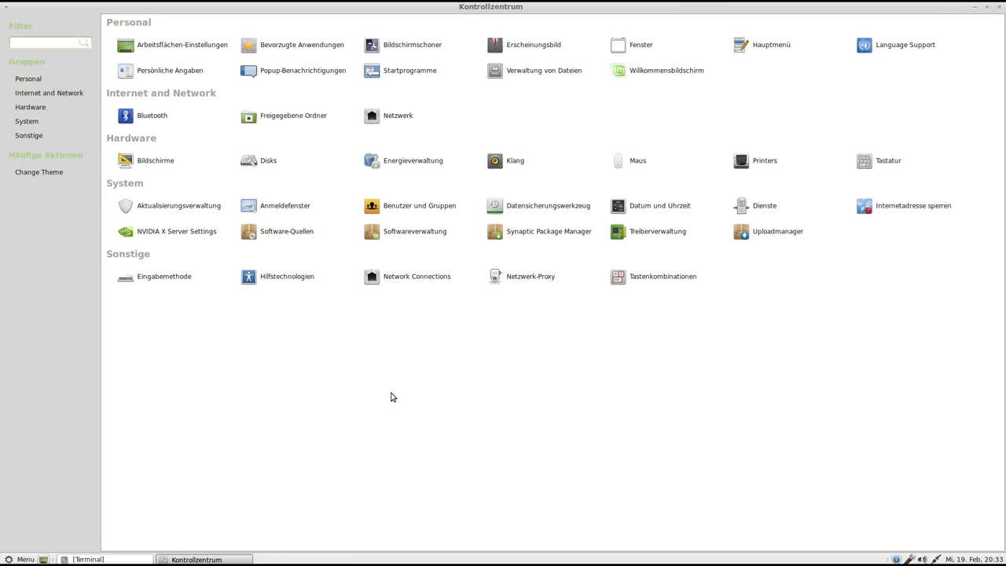
Open the Popup-Benachrichtigungen settings, move the dialog to a clear area to view its options, and close it.
{"action": "left_click", "coordinate": [316, 70]}
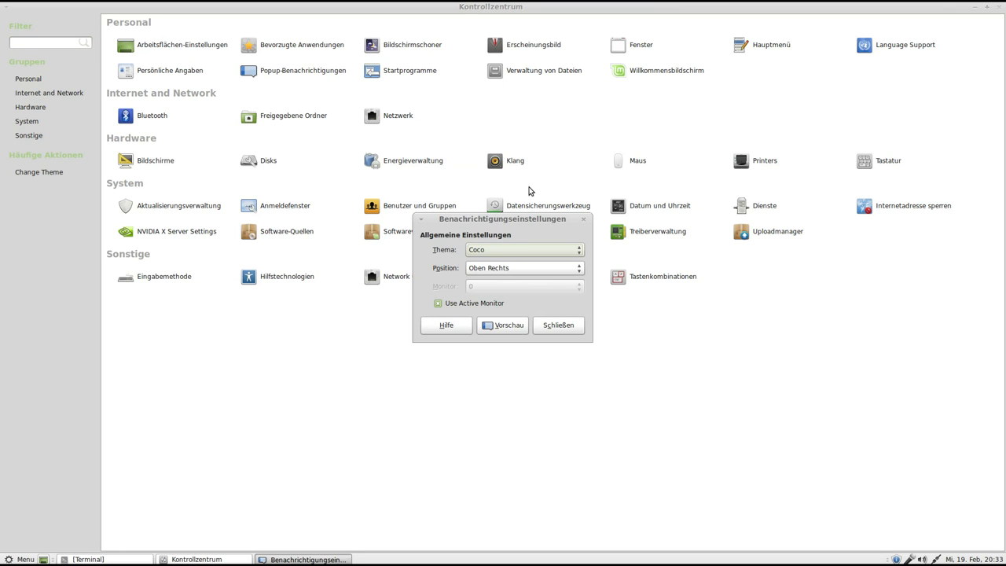
{"action": "left_click_drag", "start_coordinate": [527, 225], "coordinate": [567, 326]}
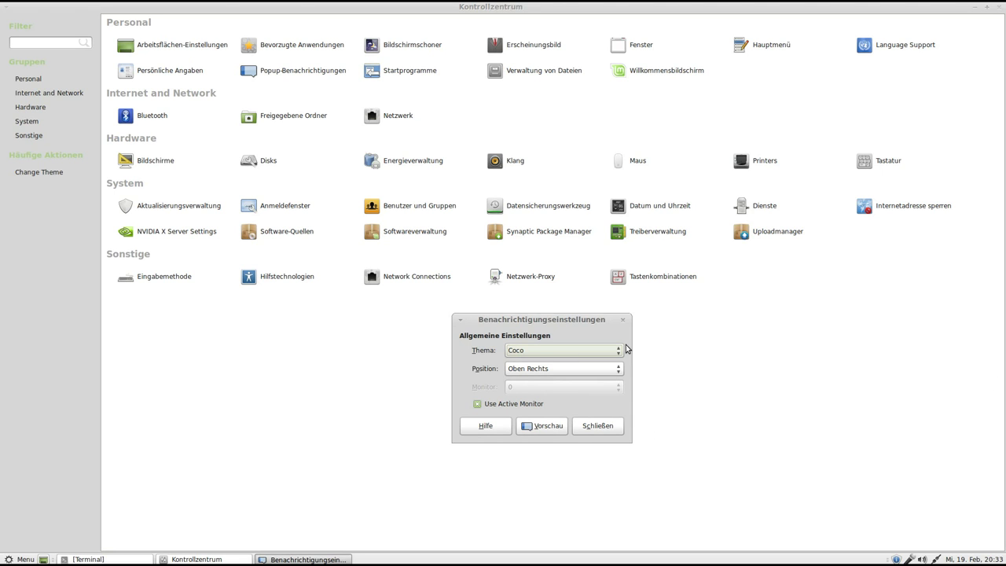
{"action": "left_click_drag", "start_coordinate": [587, 319], "coordinate": [569, 317]}
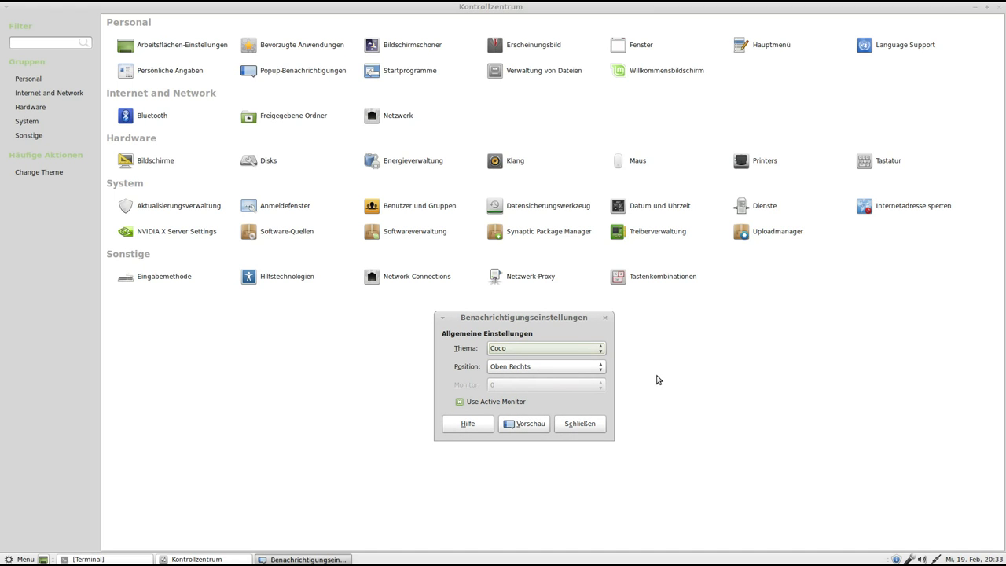
{"action": "left_click", "coordinate": [606, 320]}
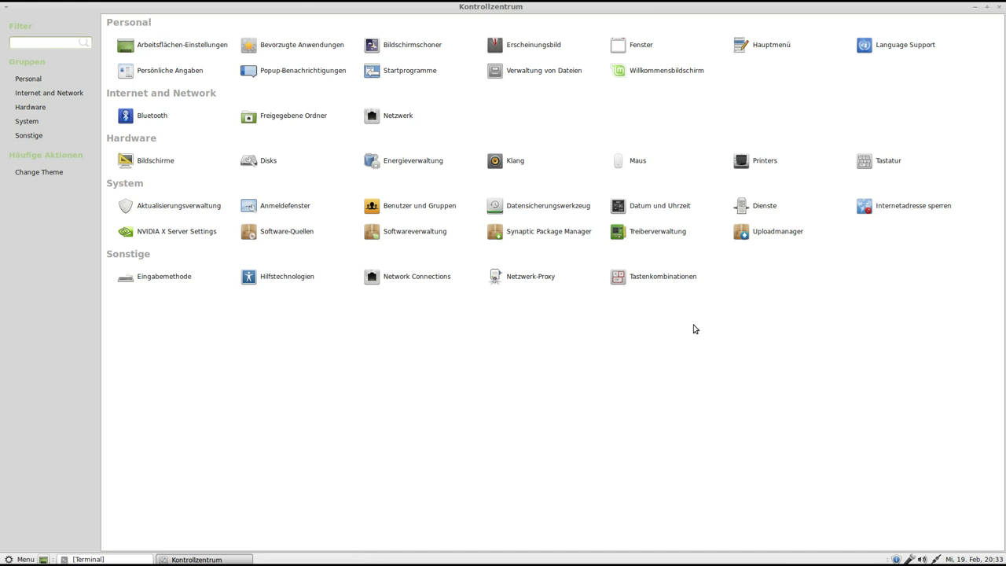
Open Internetadresse sperren by entering the account password, reposition its window, view the blocked-address list and close it.
{"action": "left_click", "coordinate": [909, 207]}
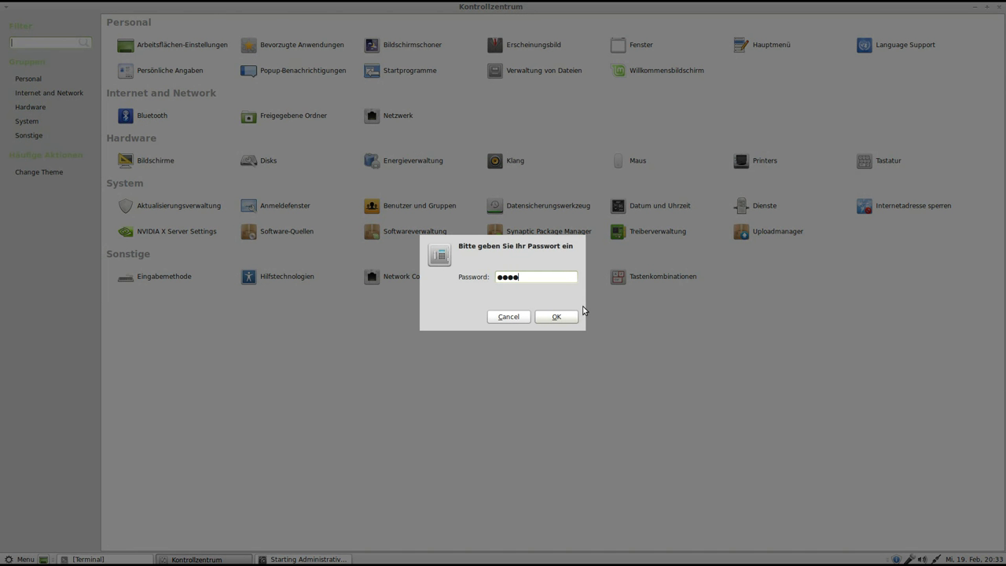
{"action": "key", "text": "Return"}
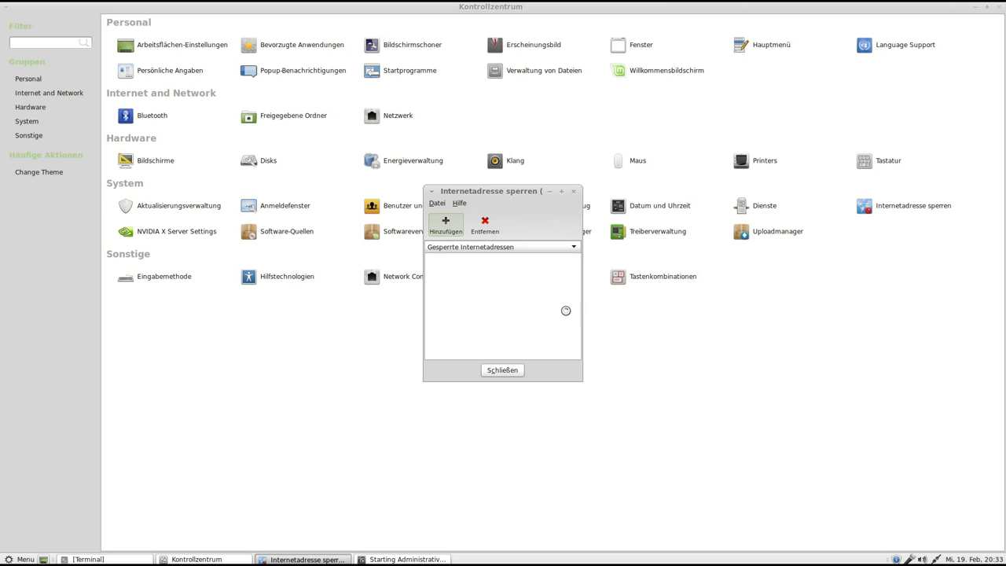
{"action": "left_click_drag", "start_coordinate": [508, 189], "coordinate": [484, 182]}
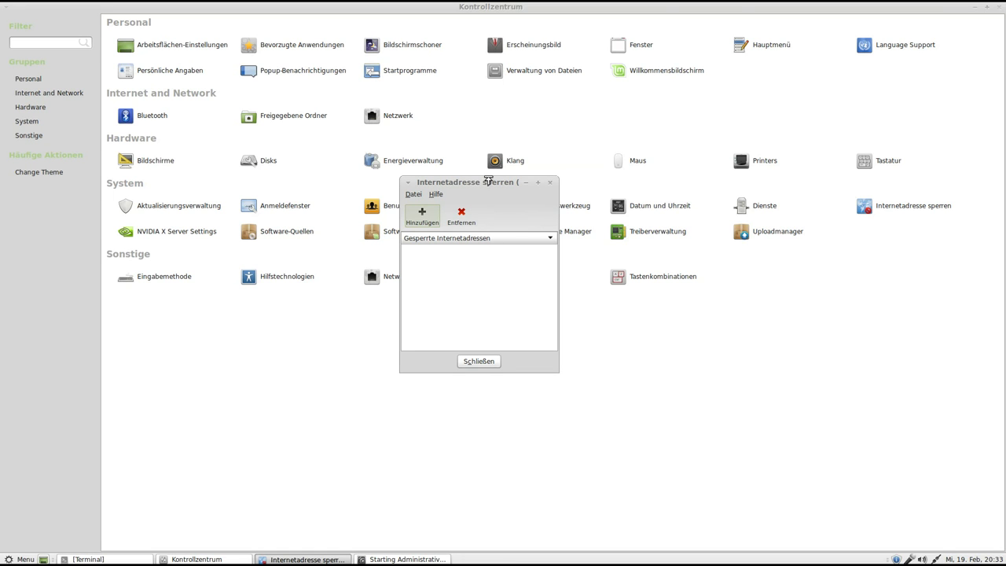
{"action": "left_click_drag", "start_coordinate": [483, 182], "coordinate": [492, 203]}
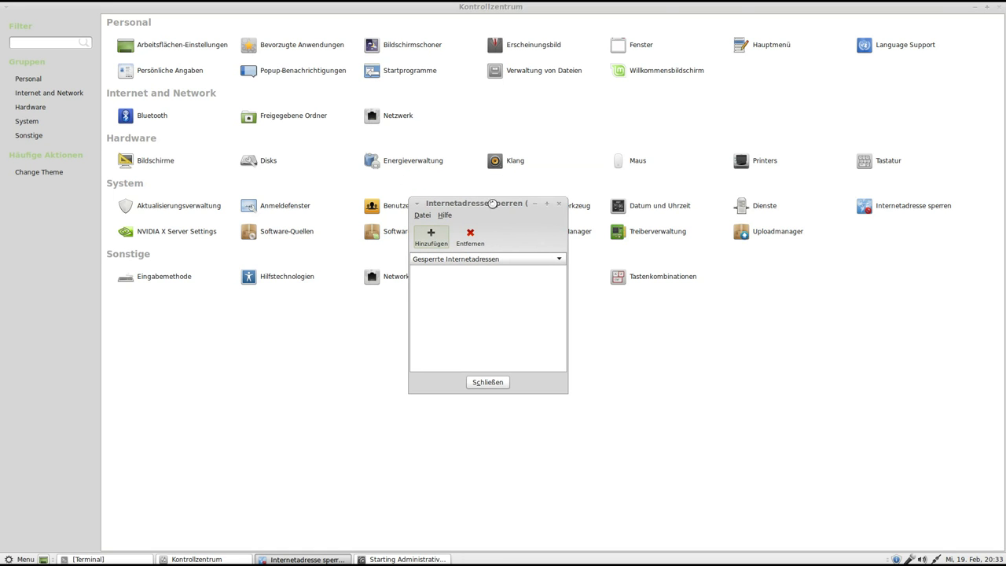
{"action": "left_click", "coordinate": [560, 206]}
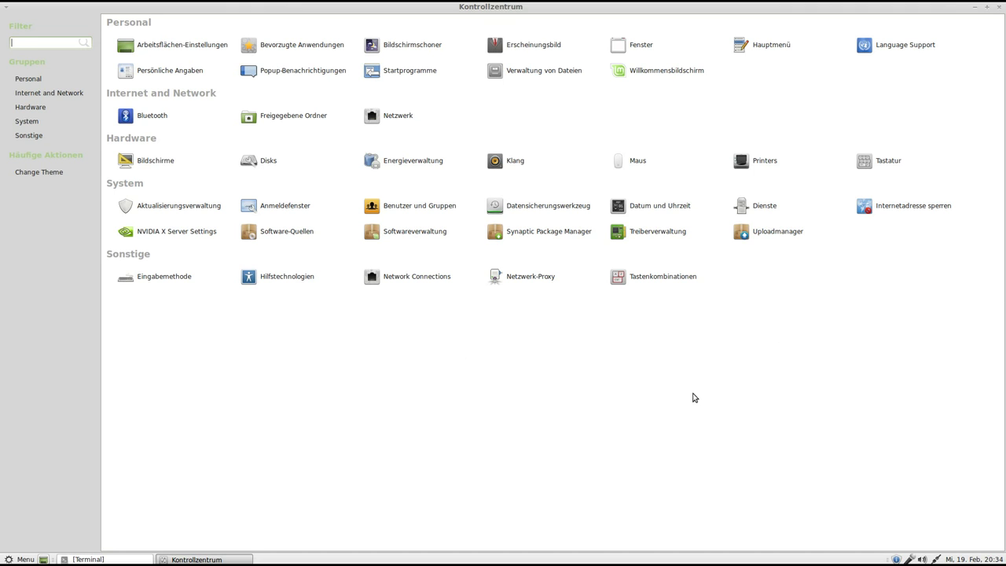
Open the Dienste settings, move and enlarge the dialog to view the complete list of services, and close it.
{"action": "left_click", "coordinate": [803, 213]}
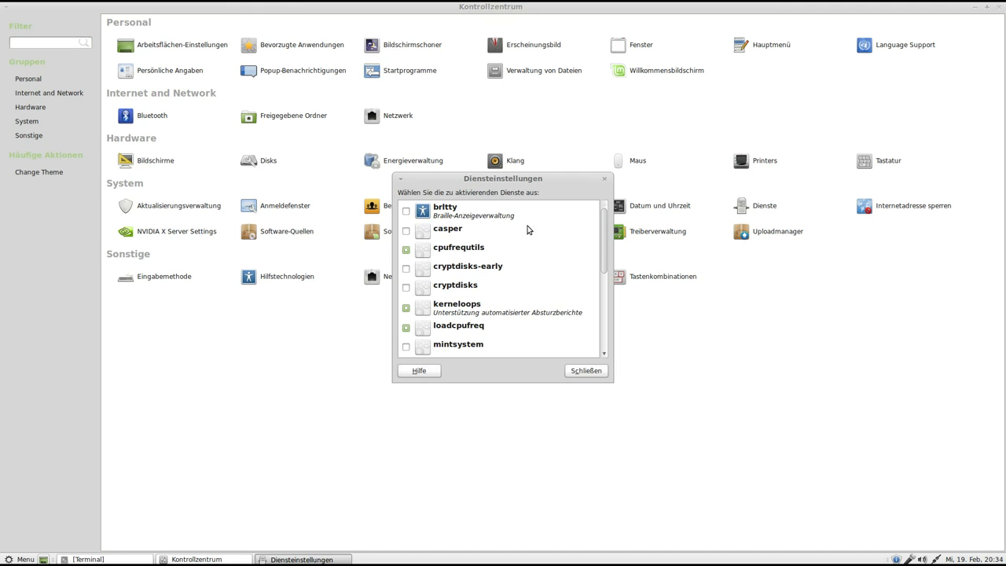
{"action": "left_click_drag", "start_coordinate": [493, 184], "coordinate": [470, 72]}
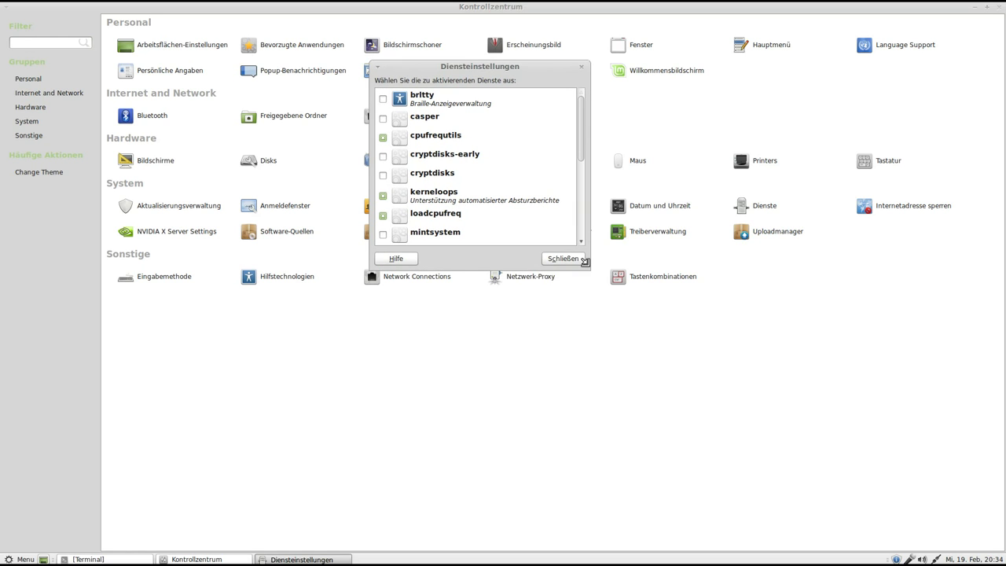
{"action": "left_click_drag", "start_coordinate": [590, 271], "coordinate": [688, 474]}
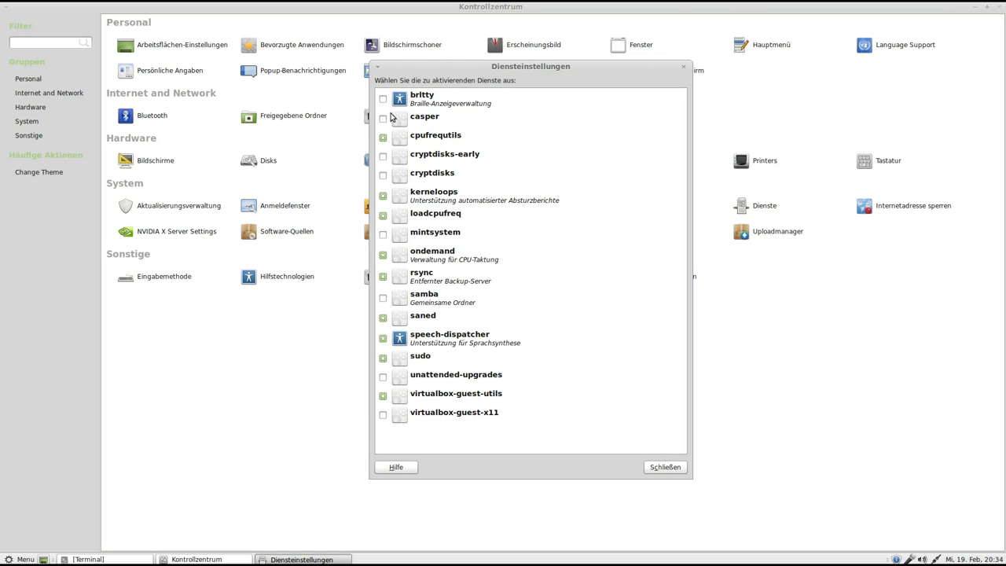
{"action": "left_click", "coordinate": [678, 469]}
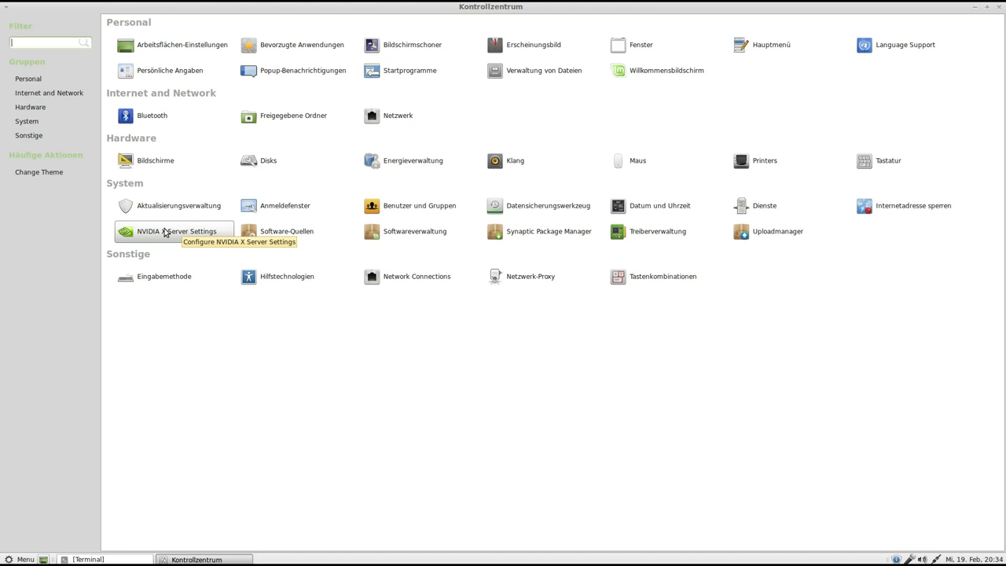
Open the Treiberverwaltung by entering the account password and view the available NVIDIA graphics drivers.
{"action": "left_click", "coordinate": [651, 232]}
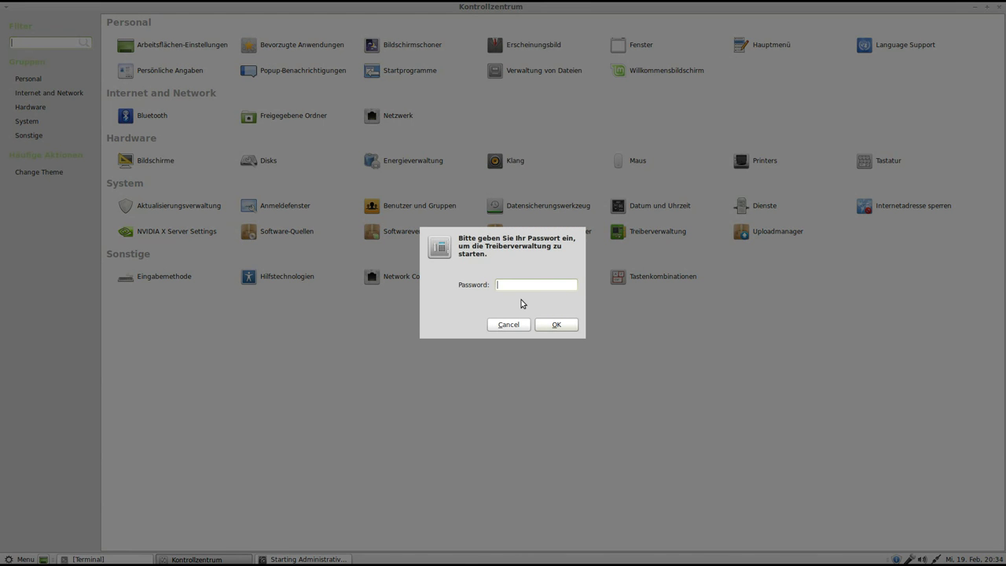
{"action": "key", "text": "Return"}
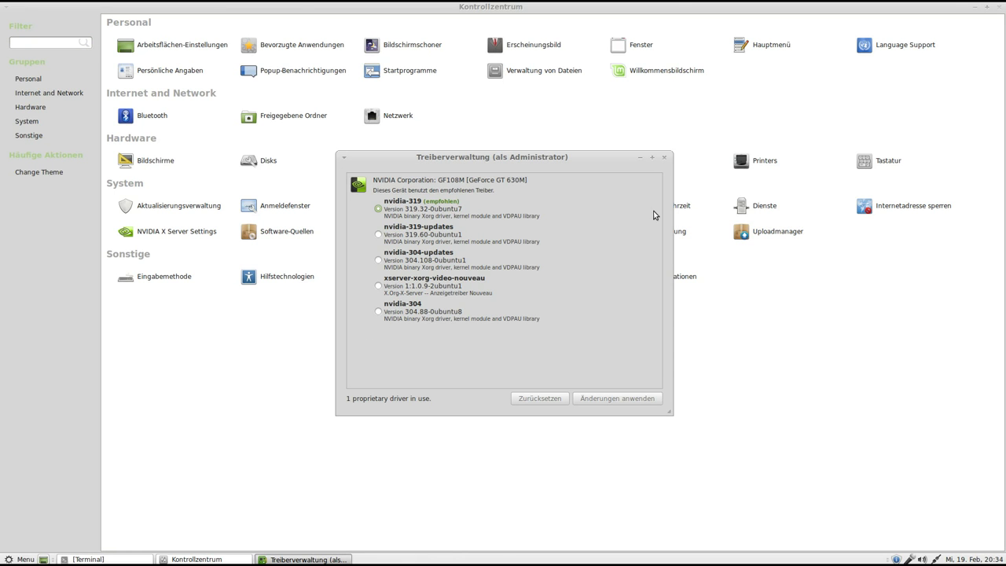
Close the Treiberverwaltung and open NVIDIA X Server Settings, moving its window to view the X server information before quitting it.
{"action": "left_click", "coordinate": [664, 158]}
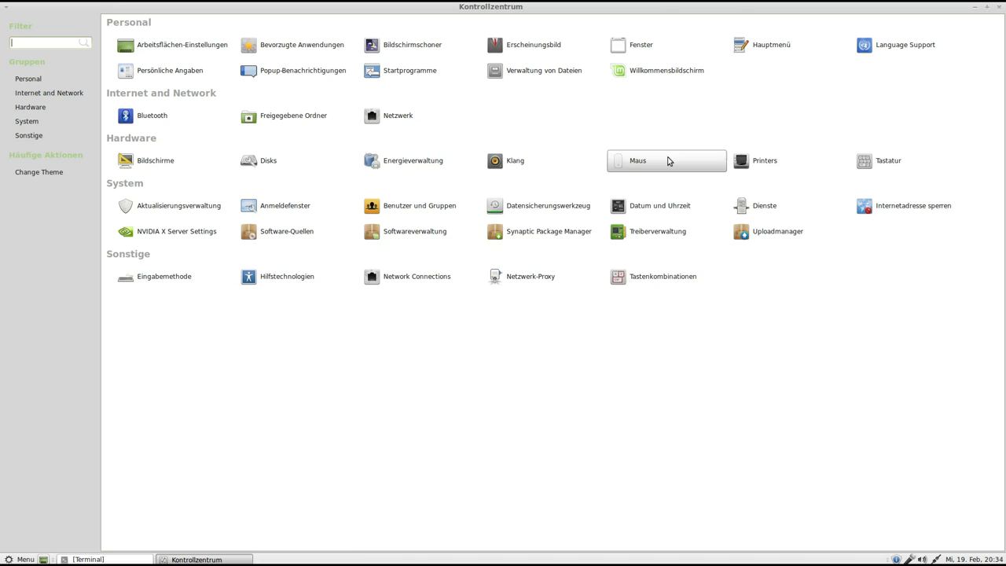
{"action": "left_click", "coordinate": [194, 234]}
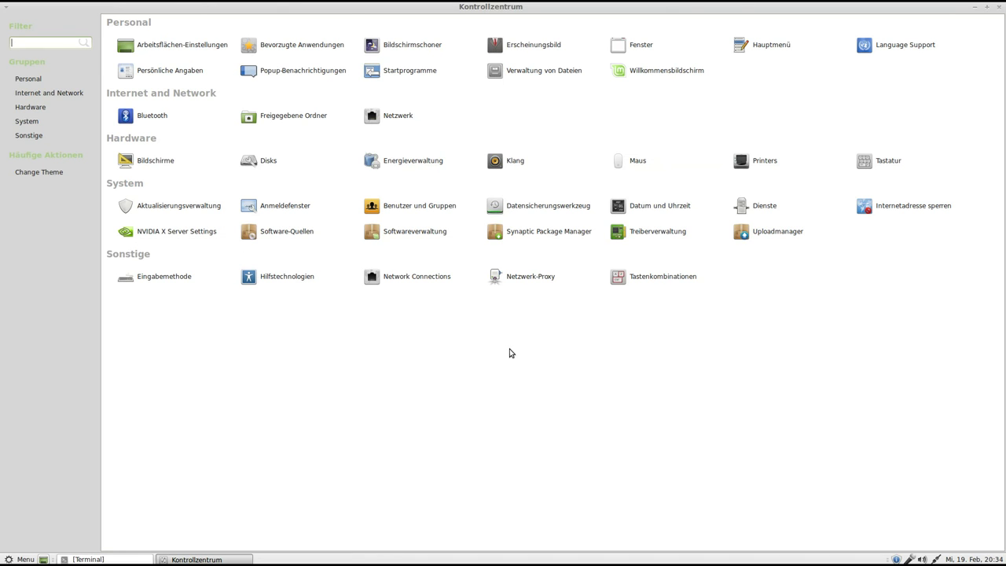
{"action": "left_click_drag", "start_coordinate": [214, 18], "coordinate": [480, 131]}
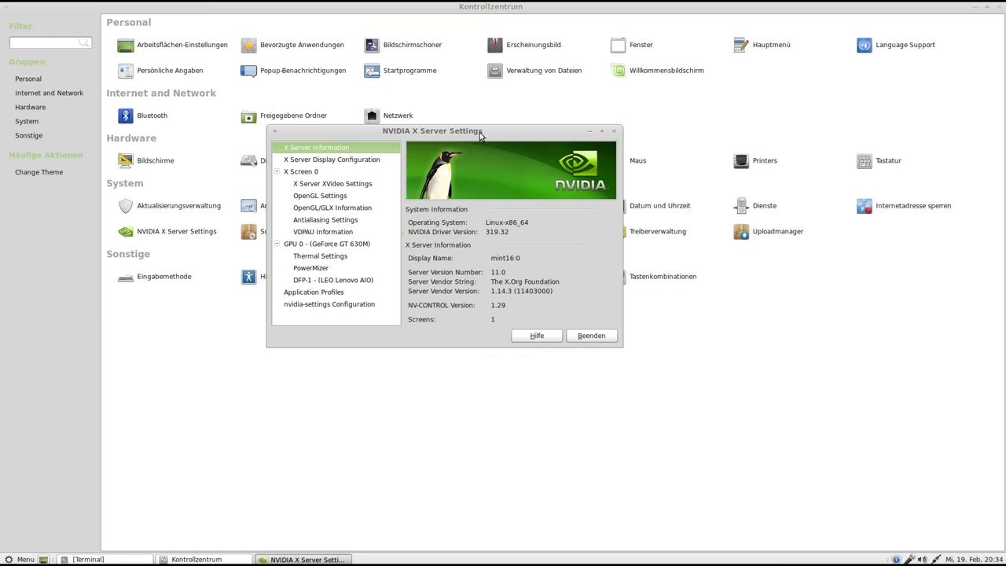
{"action": "left_click", "coordinate": [591, 337]}
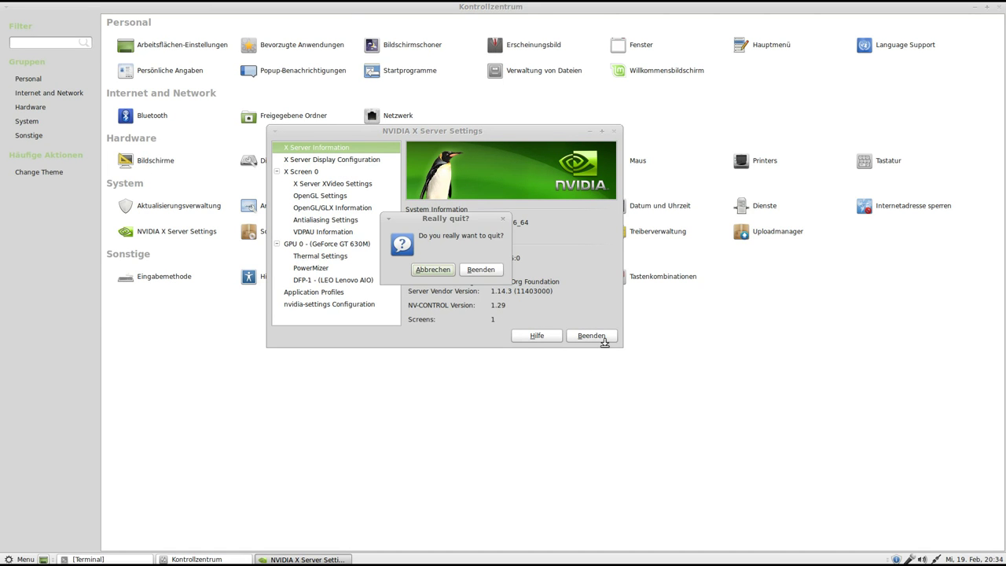
{"action": "left_click", "coordinate": [480, 269]}
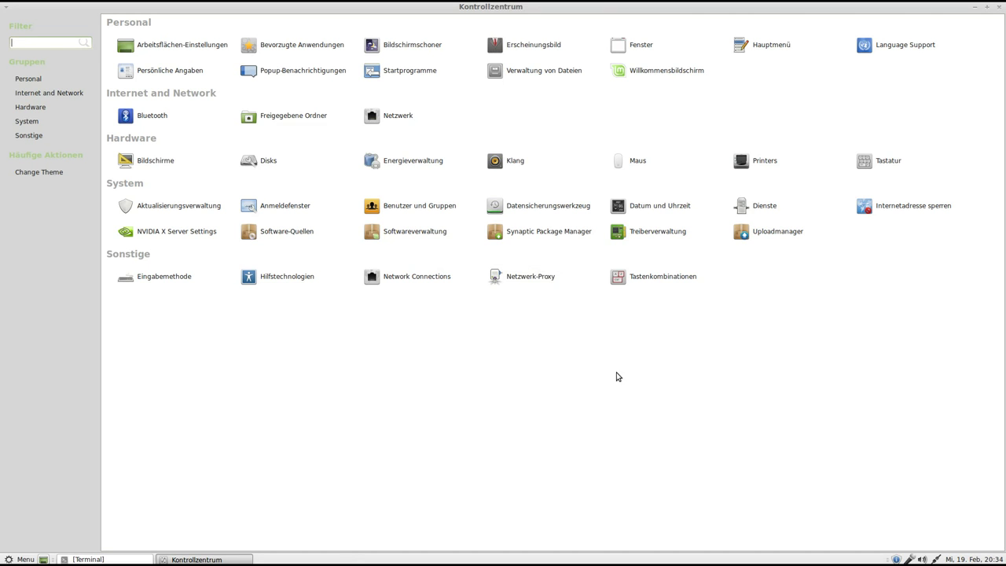
View the Fenster settings, repositioning the dialog, and the Persönliche Angaben dialog, closing each one.
{"action": "left_click", "coordinate": [654, 44]}
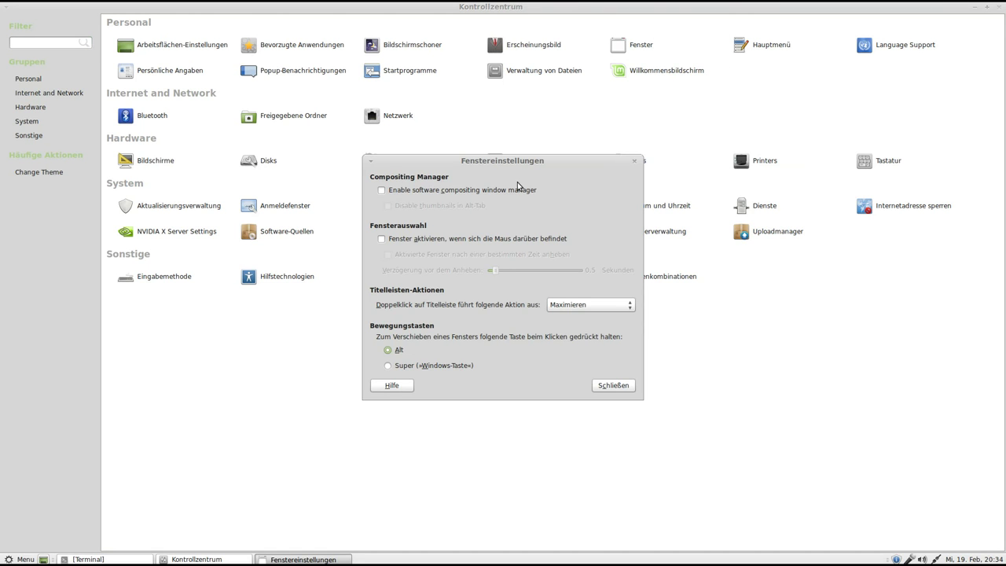
{"action": "left_click_drag", "start_coordinate": [515, 162], "coordinate": [507, 148]}
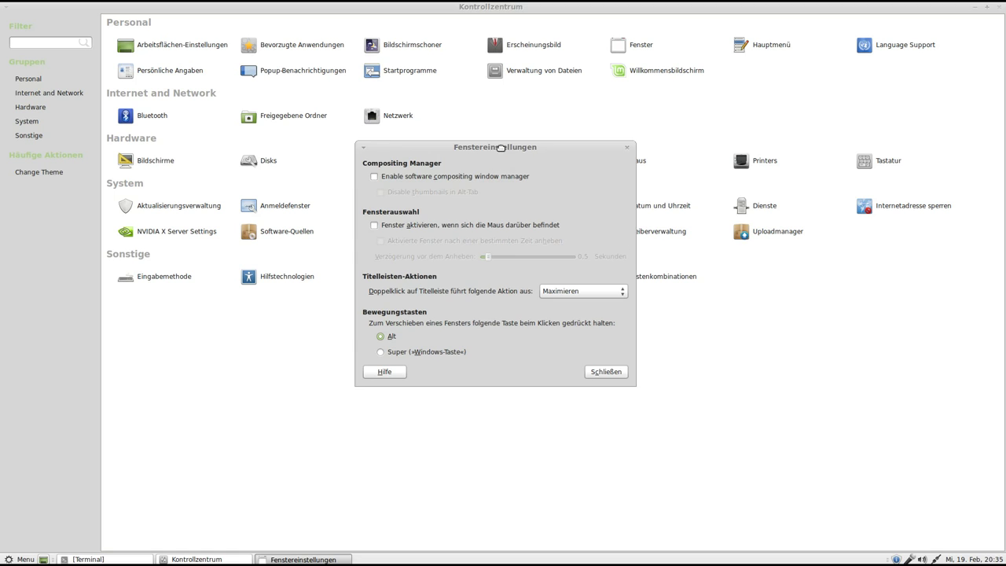
{"action": "left_click_drag", "start_coordinate": [501, 146], "coordinate": [507, 152]}
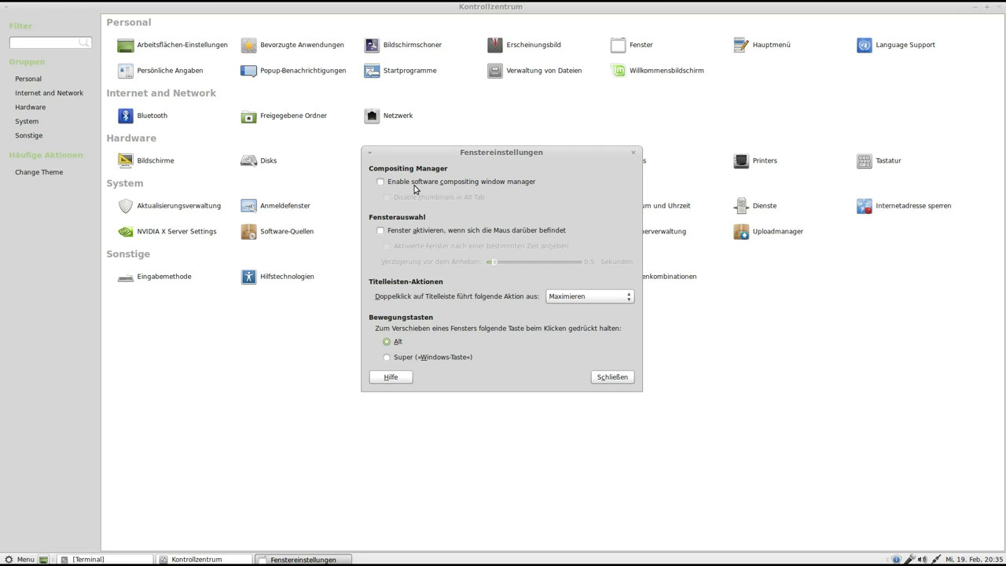
{"action": "left_click", "coordinate": [612, 377]}
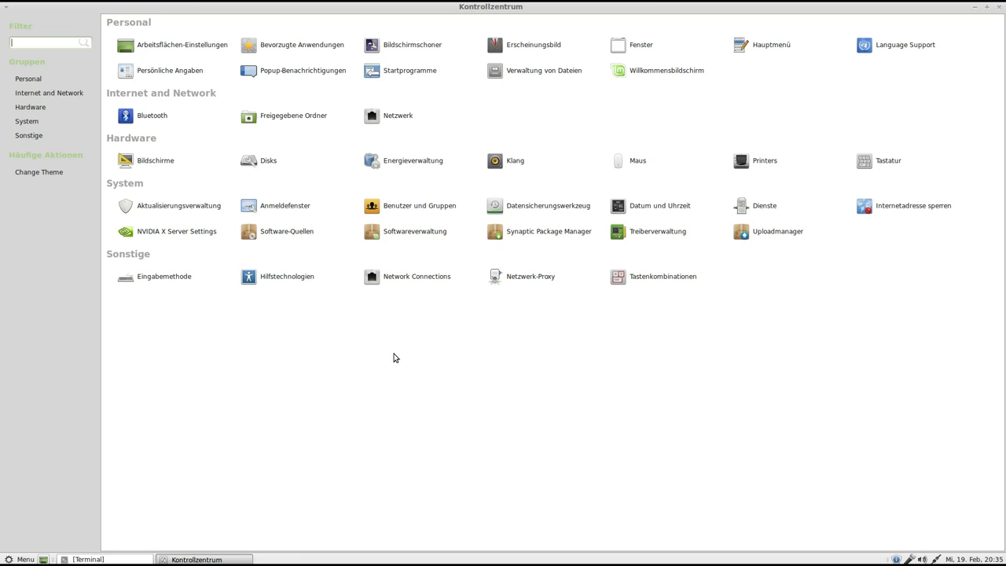
{"action": "left_click", "coordinate": [188, 72]}
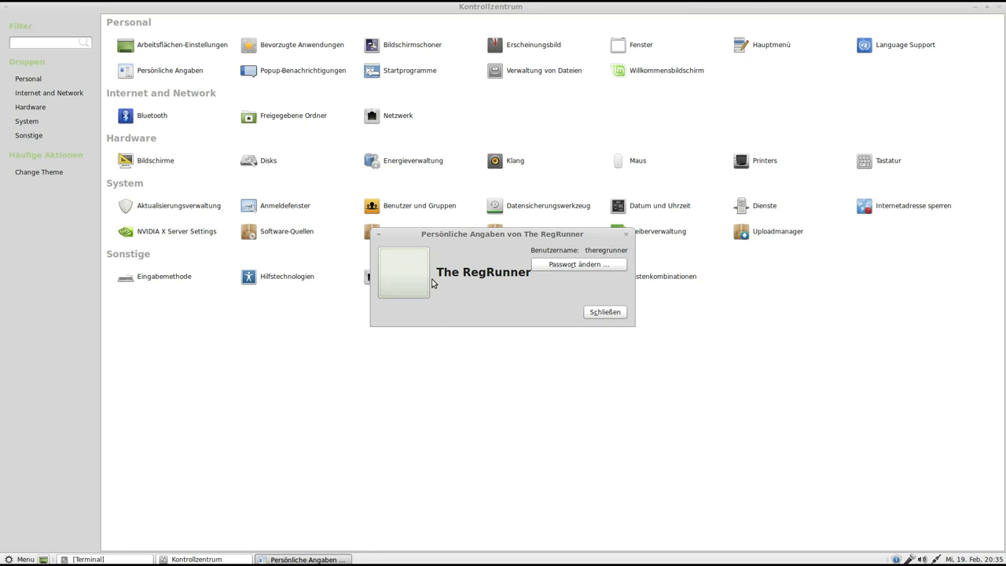
{"action": "left_click", "coordinate": [605, 313]}
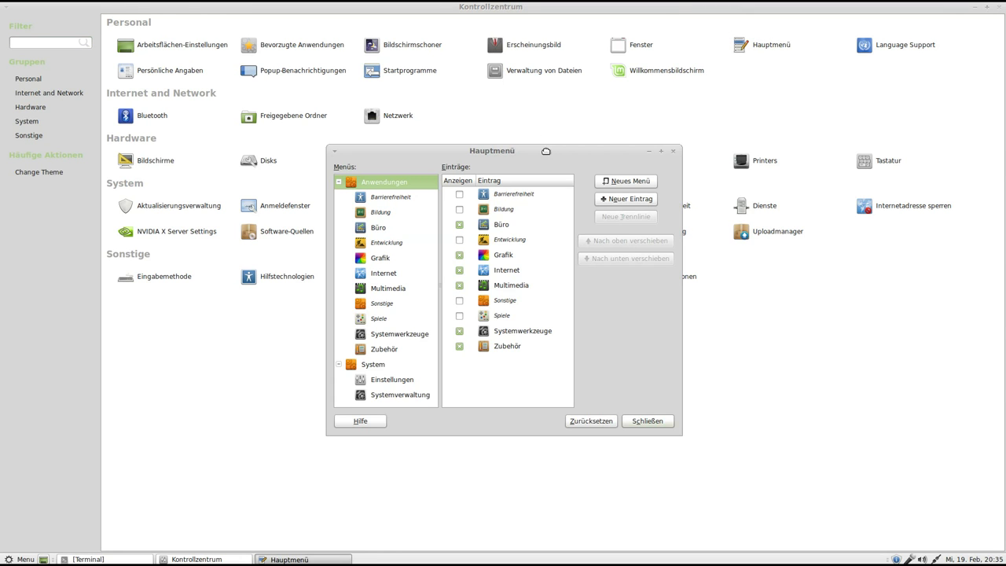
Reposition the Hauptmenü editor, compare its entries with the desktop's start menu, and close the editor.
{"action": "left_click_drag", "start_coordinate": [546, 150], "coordinate": [502, 61]}
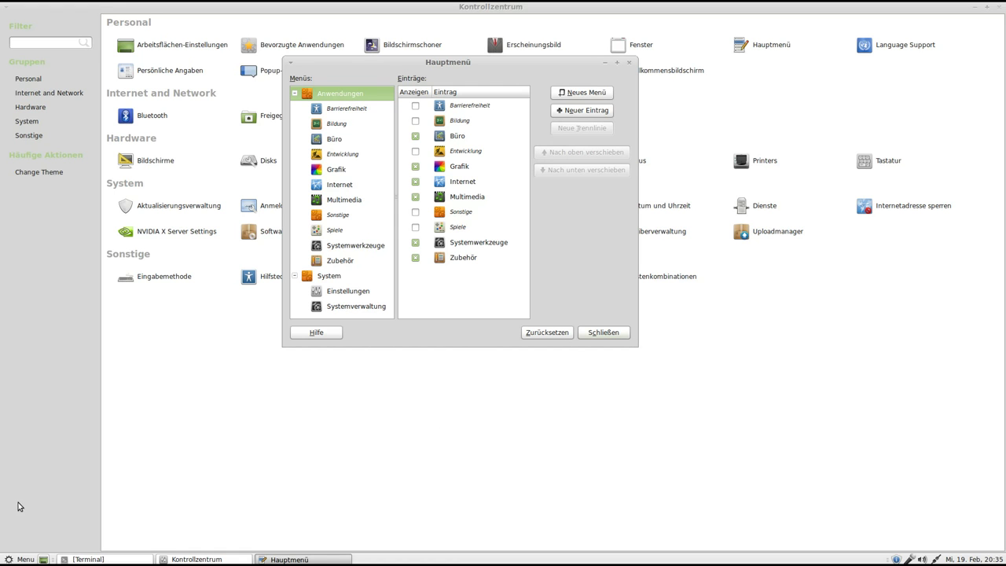
{"action": "left_click", "coordinate": [25, 559]}
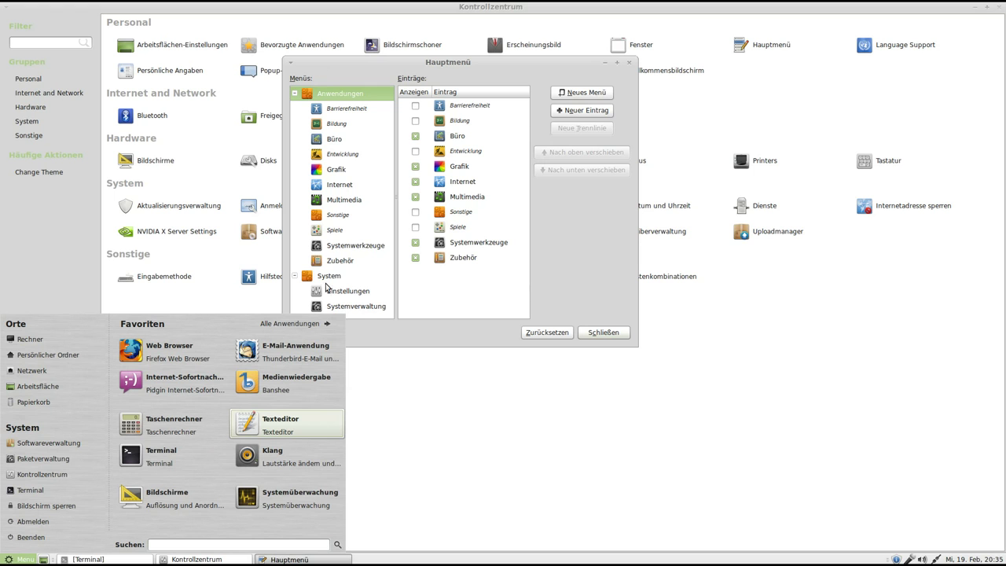
{"action": "left_click", "coordinate": [454, 63]}
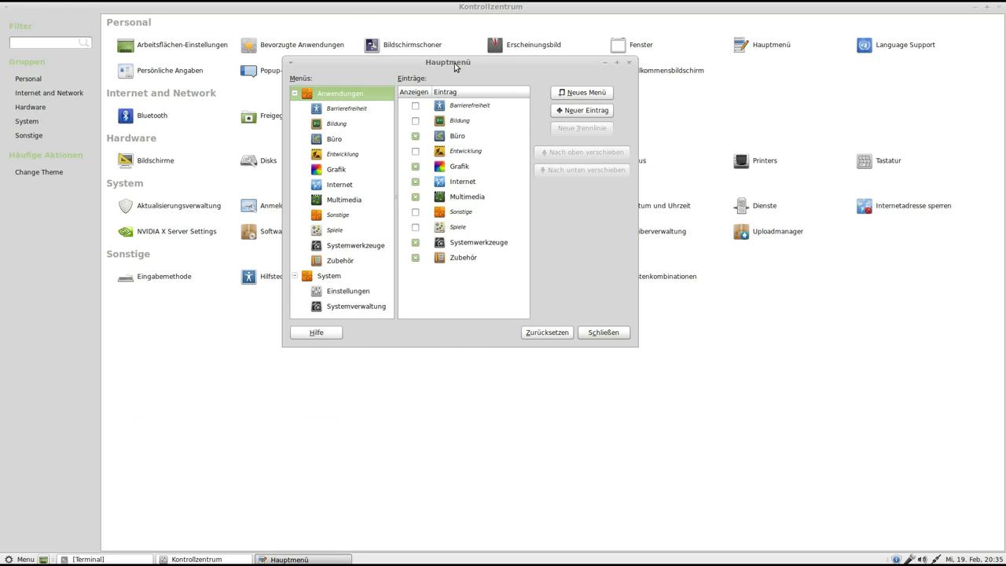
{"action": "left_click_drag", "start_coordinate": [454, 65], "coordinate": [494, 110]}
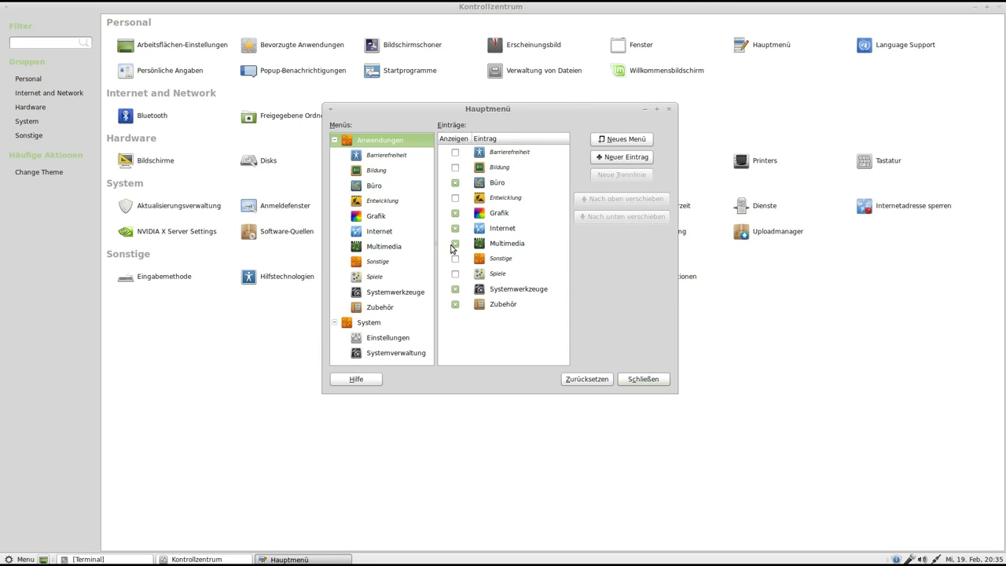
{"action": "left_click", "coordinate": [643, 379]}
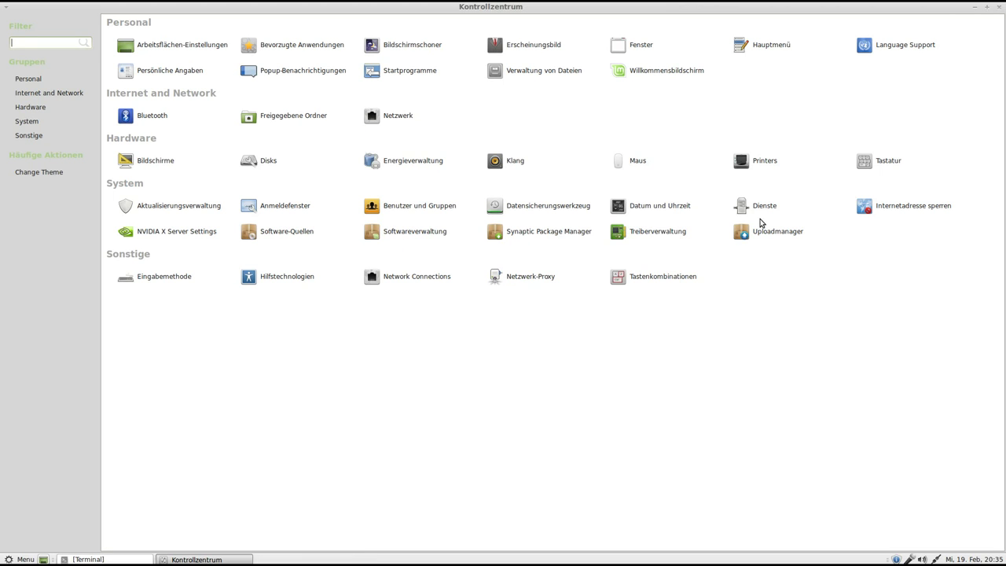
Open the Uploadmanager and the Datum und Uhrzeit settings in turn, view each and close it.
{"action": "left_click", "coordinate": [789, 236]}
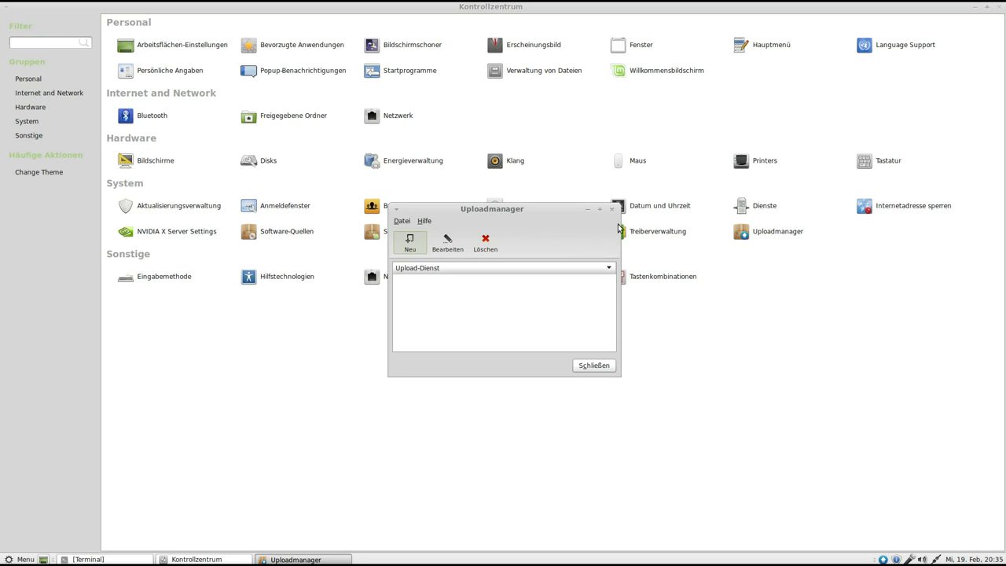
{"action": "left_click", "coordinate": [614, 211]}
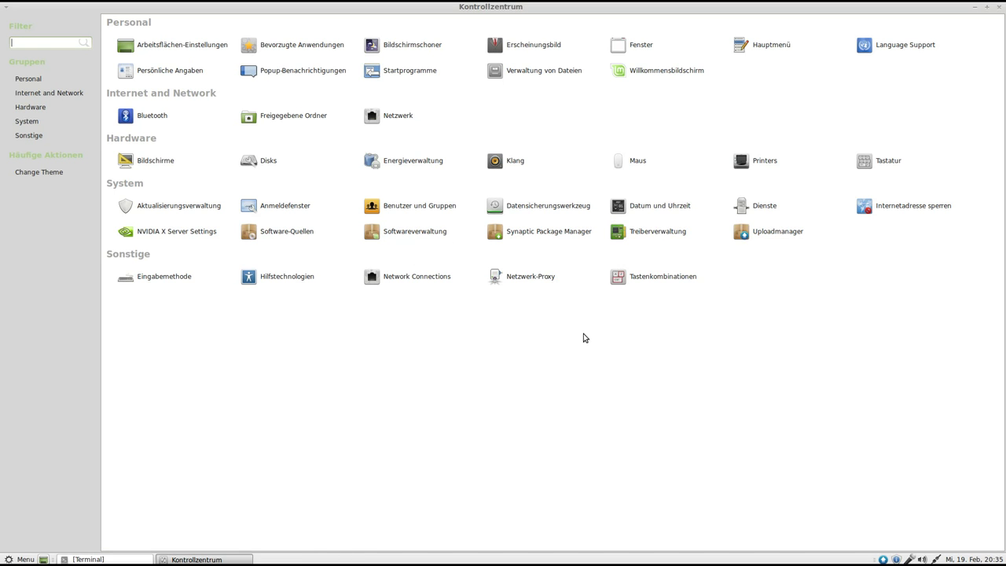
{"action": "left_click", "coordinate": [641, 209]}
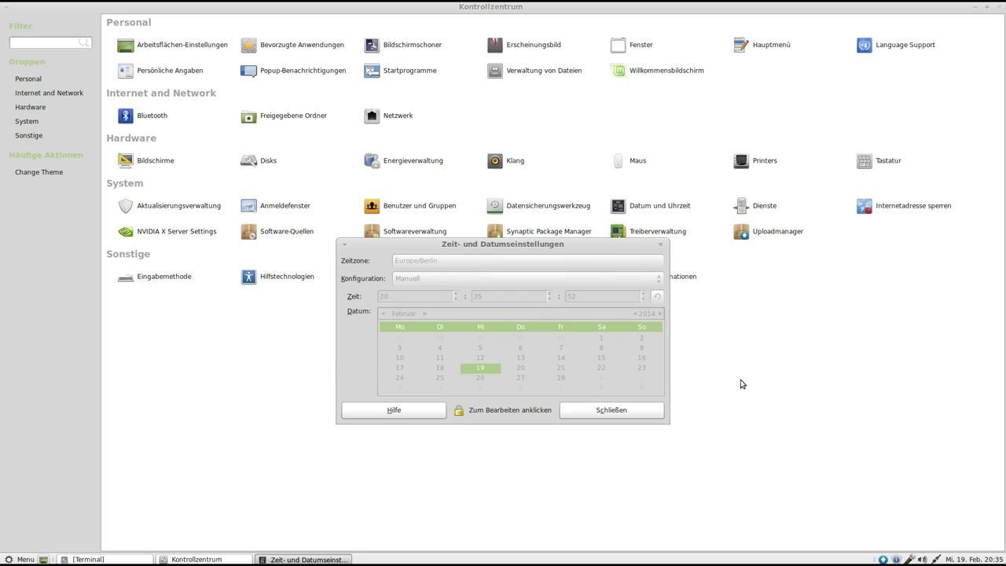
{"action": "left_click", "coordinate": [659, 244]}
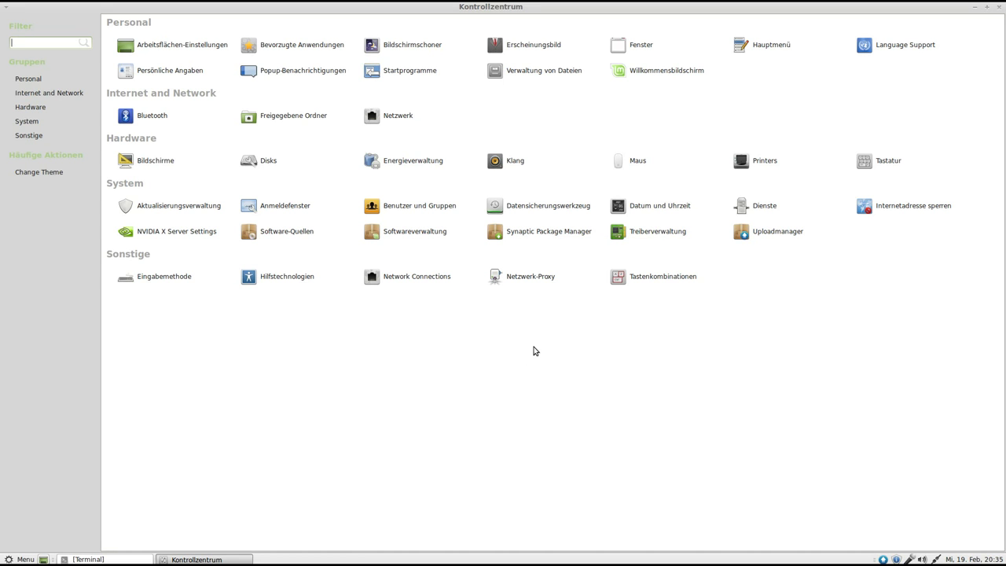
Open Bevorzugte Anwendungen, view the Multimedia, System, Barrierefreiheit and Internet default programs, and close the dialog.
{"action": "left_click", "coordinate": [300, 44]}
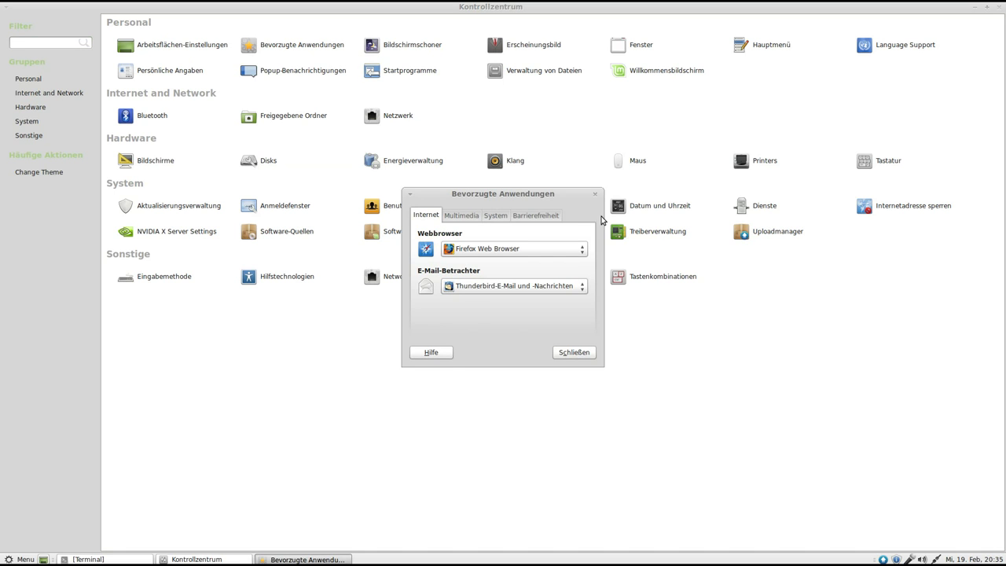
{"action": "left_click", "coordinate": [465, 217]}
{"action": "left_click", "coordinate": [501, 218]}
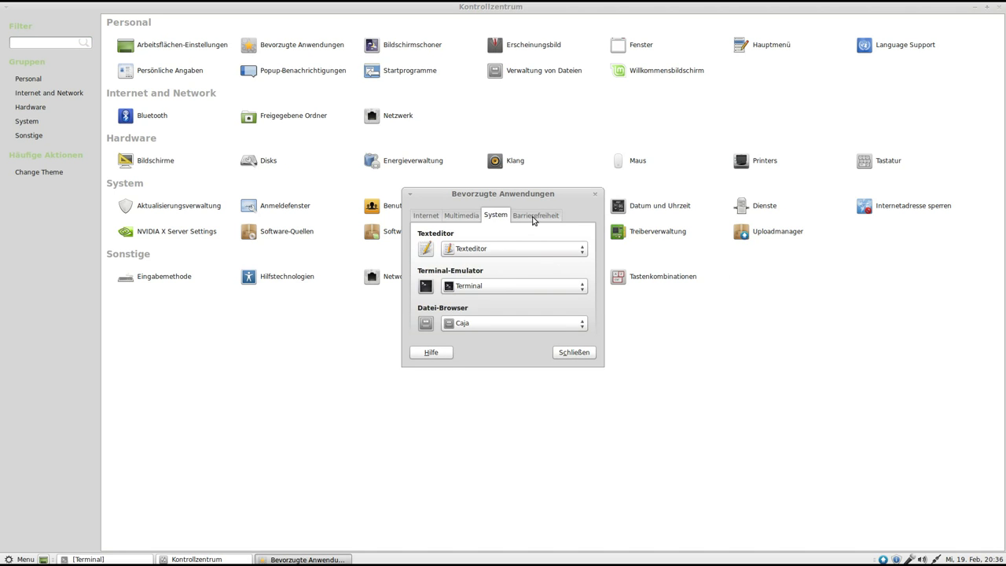
{"action": "left_click", "coordinate": [535, 218]}
{"action": "left_click", "coordinate": [428, 217]}
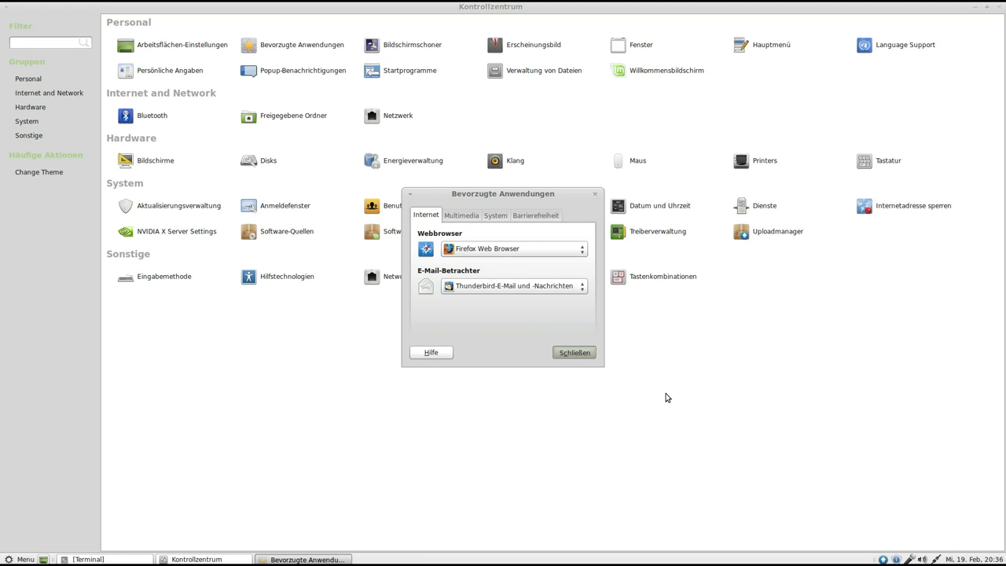
{"action": "left_click", "coordinate": [583, 354]}
Open the Datensicherungswerkzeug by entering the account password, move its window to view the backup and restore options, and close it.
{"action": "left_click", "coordinate": [567, 205]}
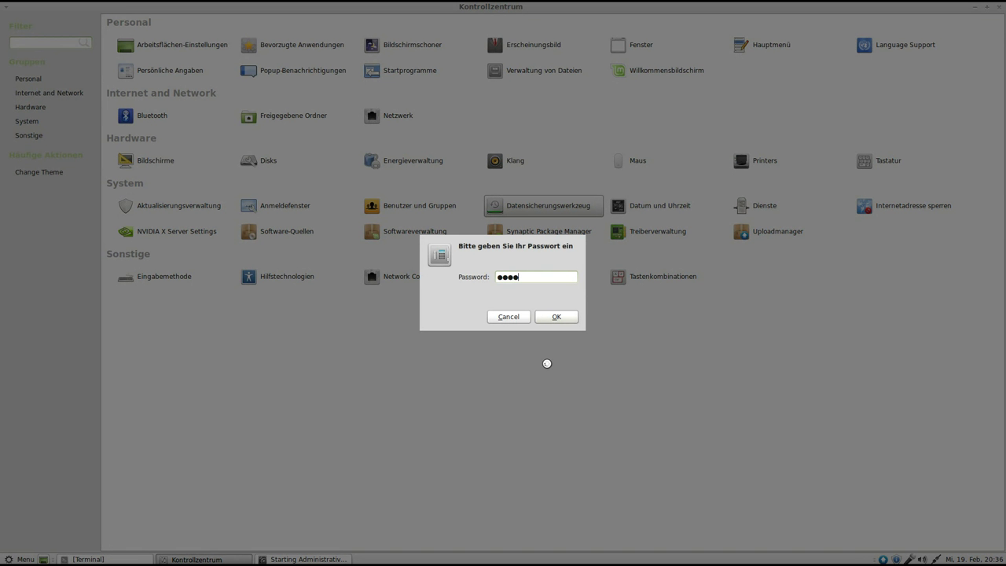
{"action": "key", "text": "Return"}
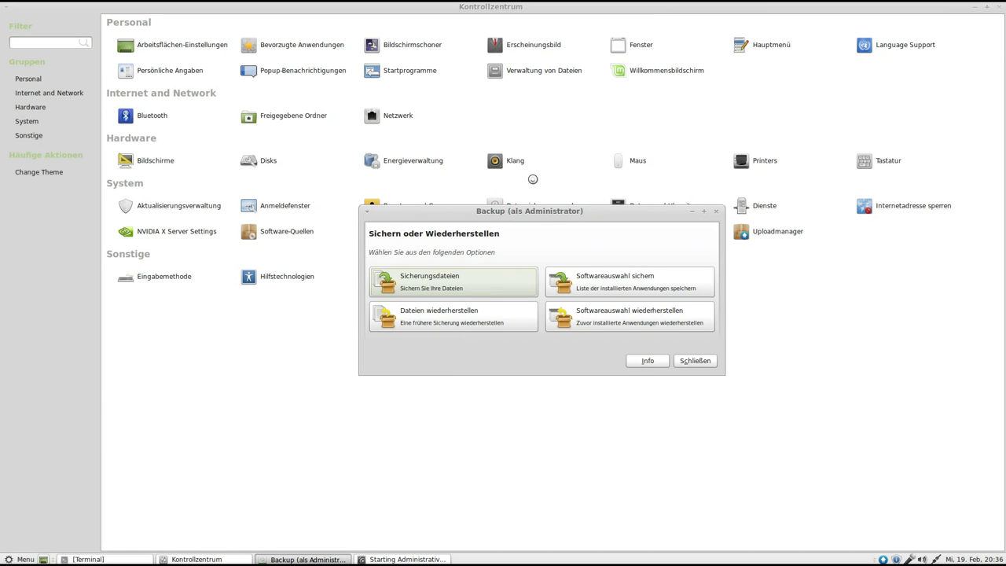
{"action": "left_click_drag", "start_coordinate": [549, 209], "coordinate": [506, 223]}
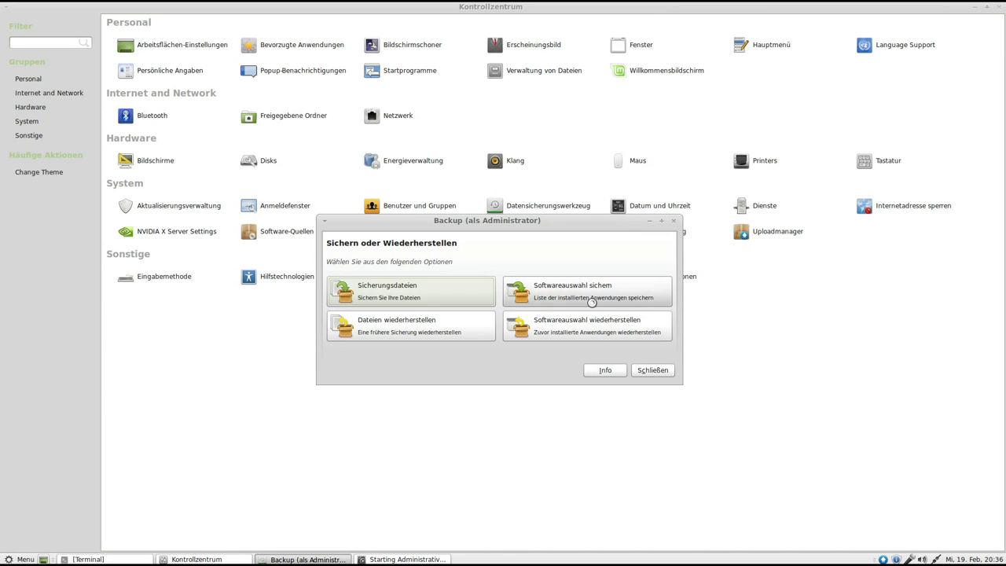
{"action": "left_click", "coordinate": [652, 370]}
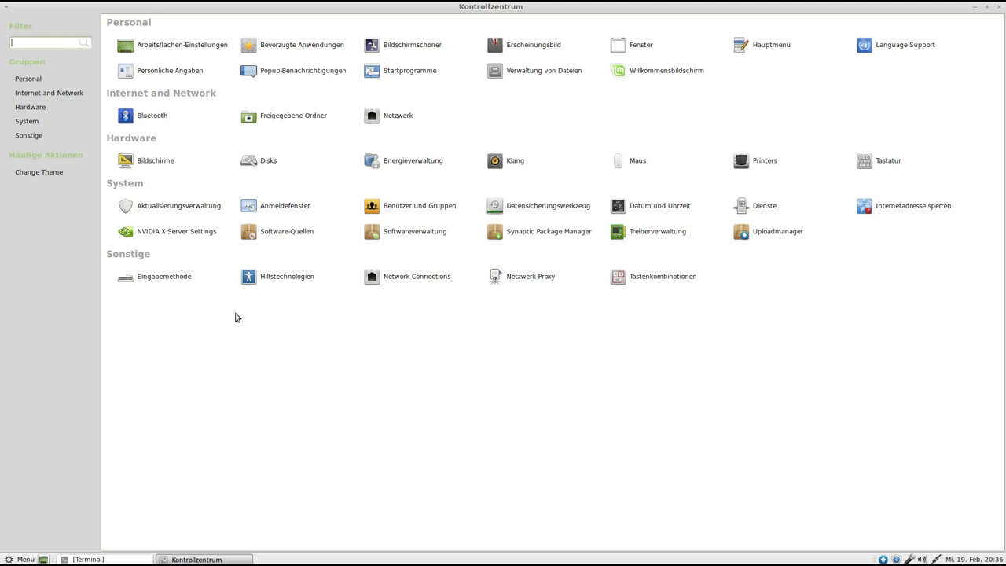
Open the Bildschirmschoner settings, select the Schwebende Füße screensaver theme, view its preview and close the dialog.
{"action": "left_click", "coordinate": [414, 44]}
{"action": "left_click_drag", "start_coordinate": [585, 173], "coordinate": [580, 136]}
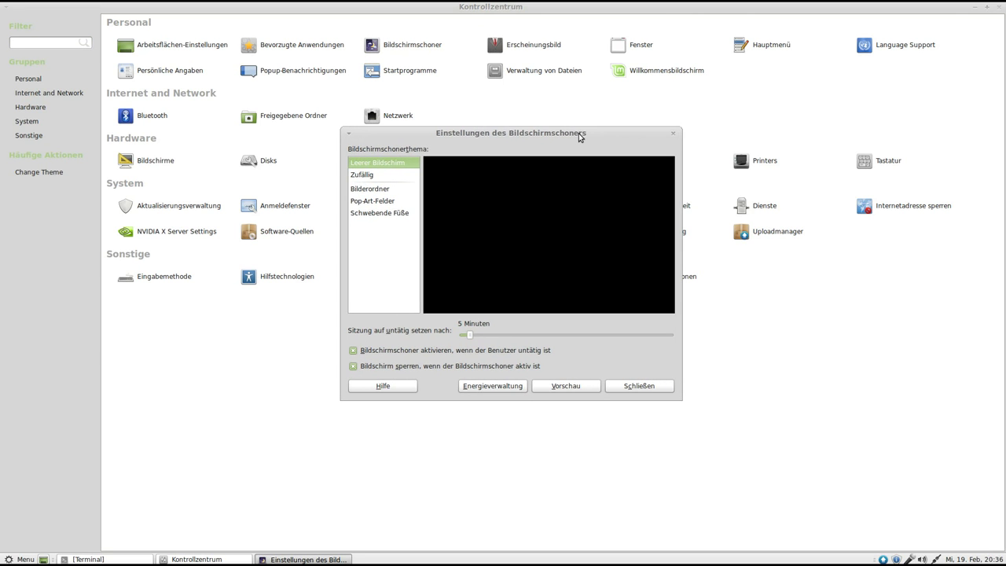
{"action": "left_click", "coordinate": [376, 215]}
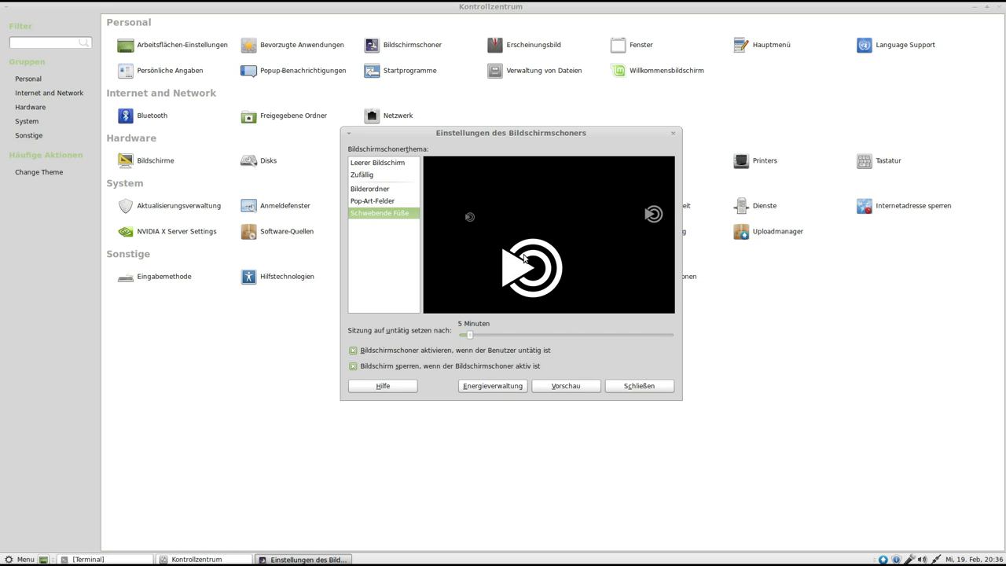
{"action": "left_click_drag", "start_coordinate": [504, 132], "coordinate": [498, 154]}
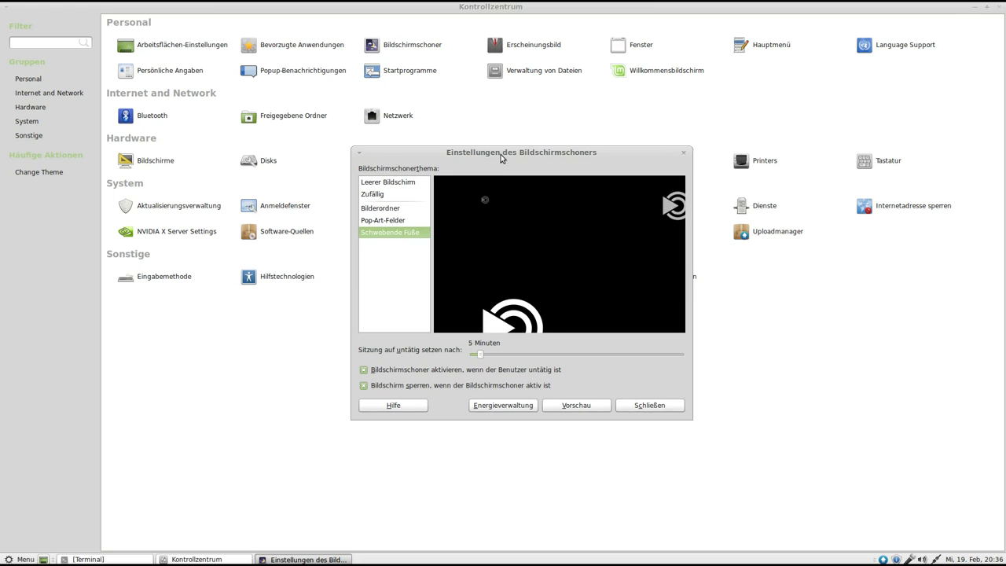
{"action": "left_click", "coordinate": [648, 406]}
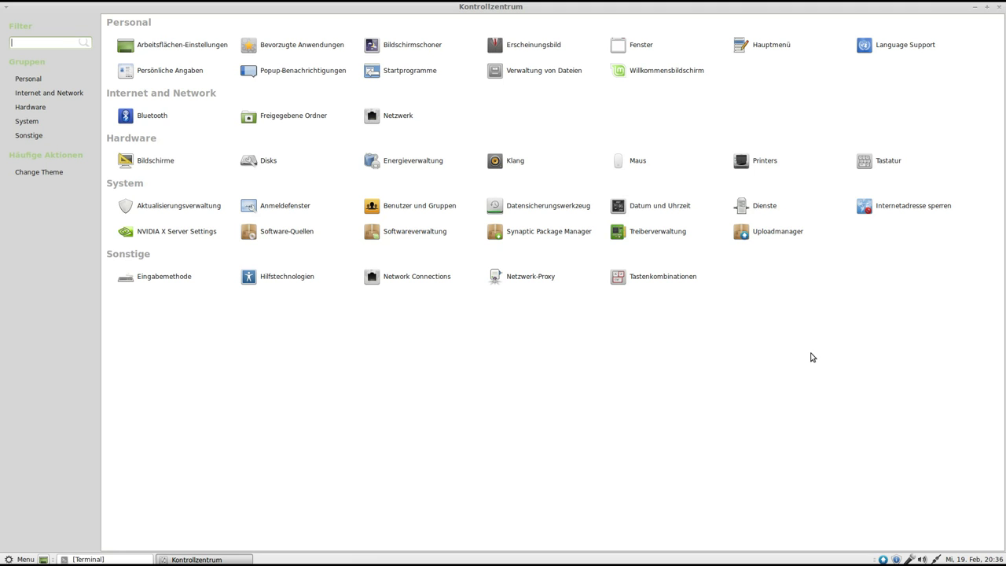
Open the Verwaltung von Dateien settings, move the dialog to a clear area, view the Verhalten options and close it.
{"action": "left_click", "coordinate": [544, 74]}
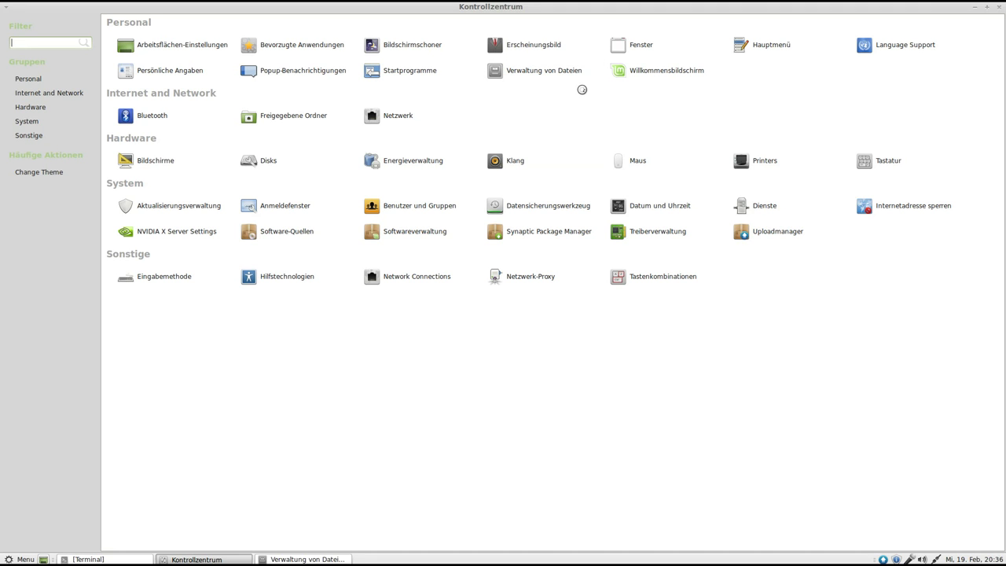
{"action": "left_click_drag", "start_coordinate": [527, 130], "coordinate": [477, 110]}
{"action": "left_click", "coordinate": [397, 135]}
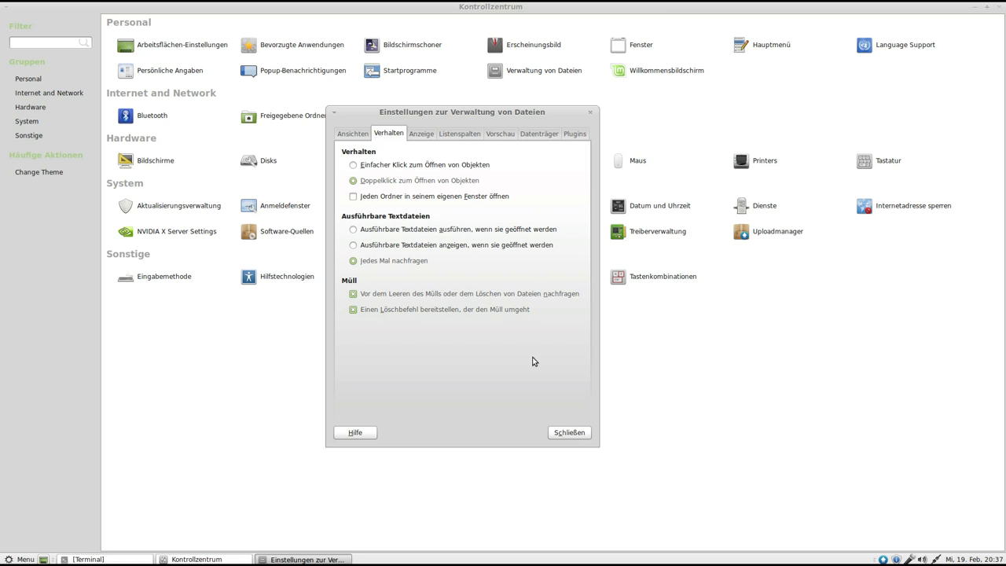
{"action": "left_click", "coordinate": [568, 432]}
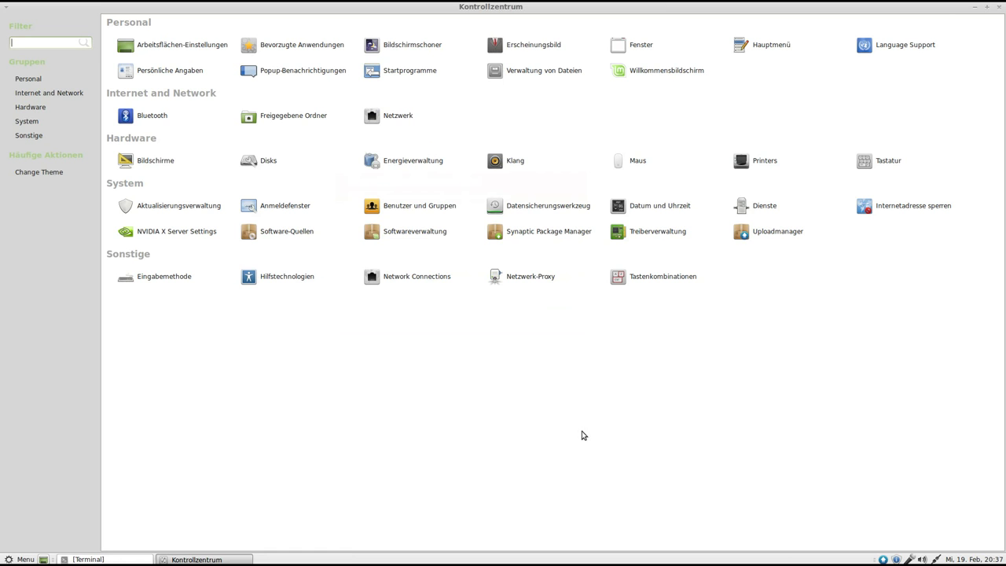
Close the Kontrollzentrum and open the Persönlicher Ordner from the desktop.
{"action": "left_click", "coordinate": [1000, 7]}
{"action": "double_click", "coordinate": [51, 61]}
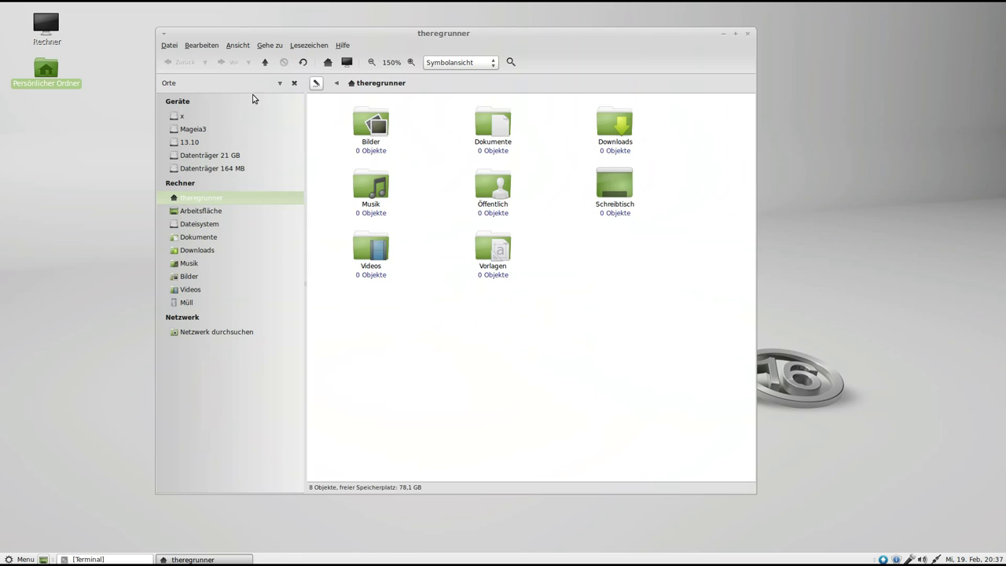
View the available folder actions for Vorlagen without applying any, shift the file manager window slightly and deselect the folder.
{"action": "right_click", "coordinate": [499, 249]}
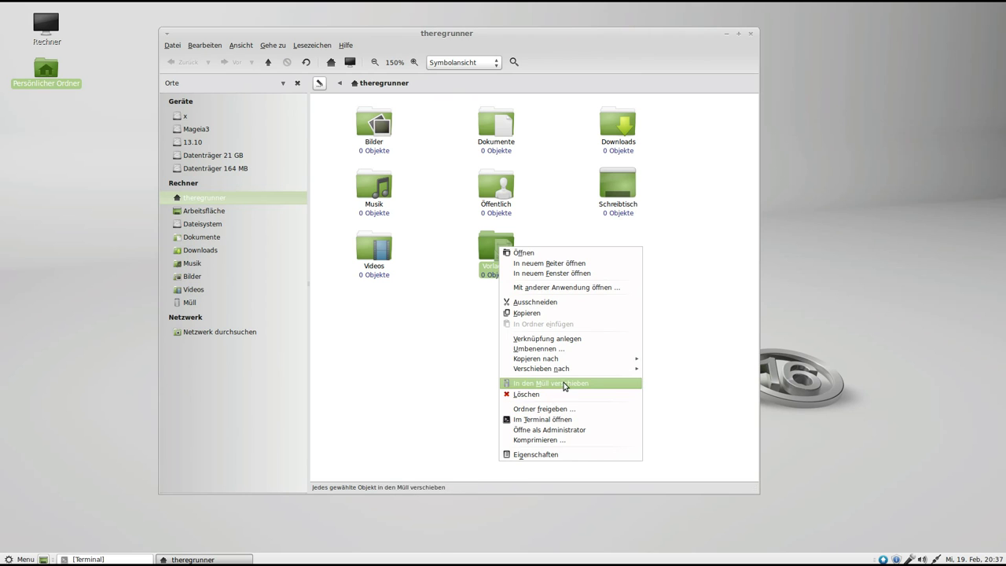
{"action": "left_click", "coordinate": [690, 395]}
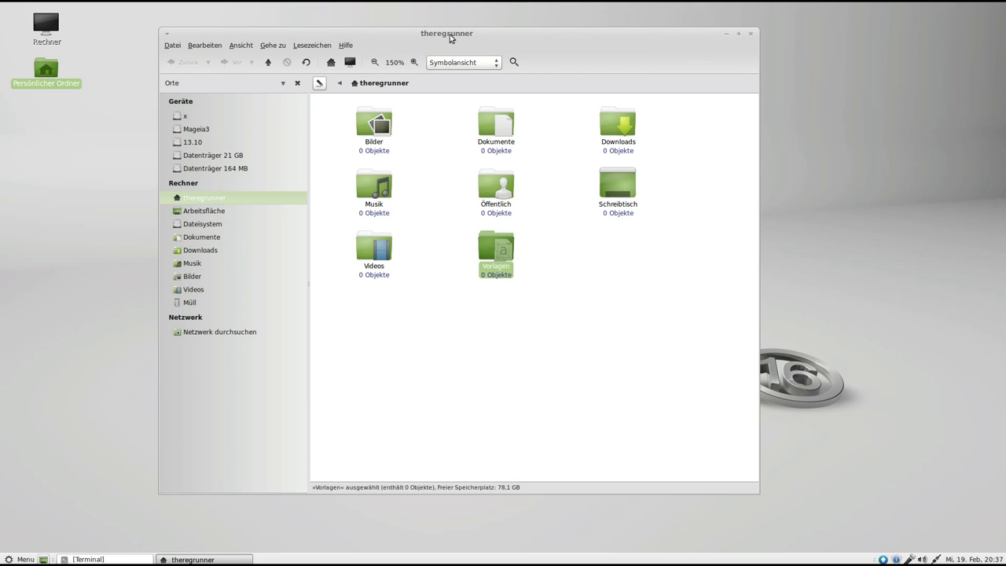
{"action": "left_click_drag", "start_coordinate": [444, 32], "coordinate": [437, 35]}
{"action": "left_click", "coordinate": [449, 319]}
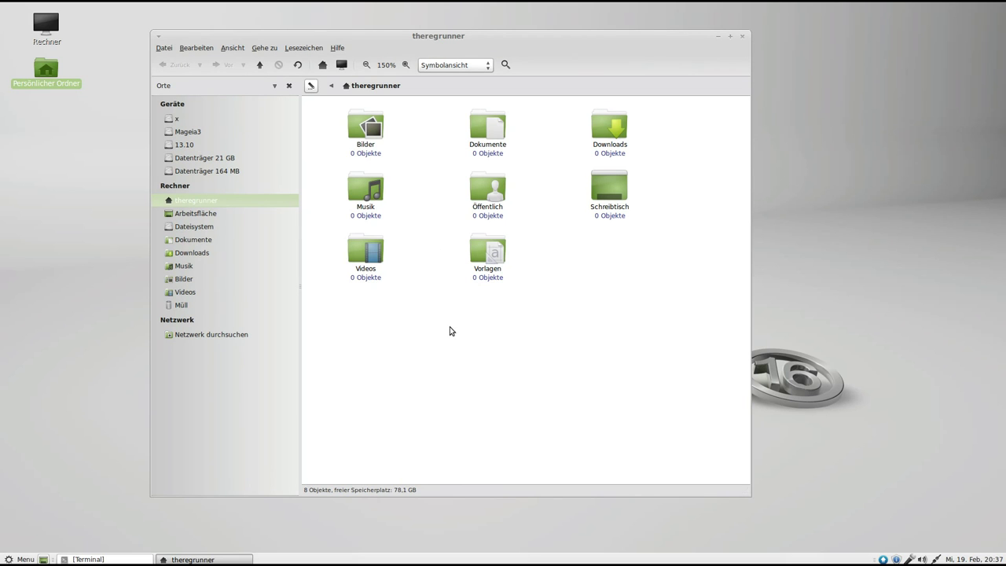
Open the Info zu Caja dialog, highlight the Nautilus and Caja copyright lines in turn, and close the dialog.
{"action": "left_click", "coordinate": [336, 48]}
{"action": "left_click", "coordinate": [348, 70]}
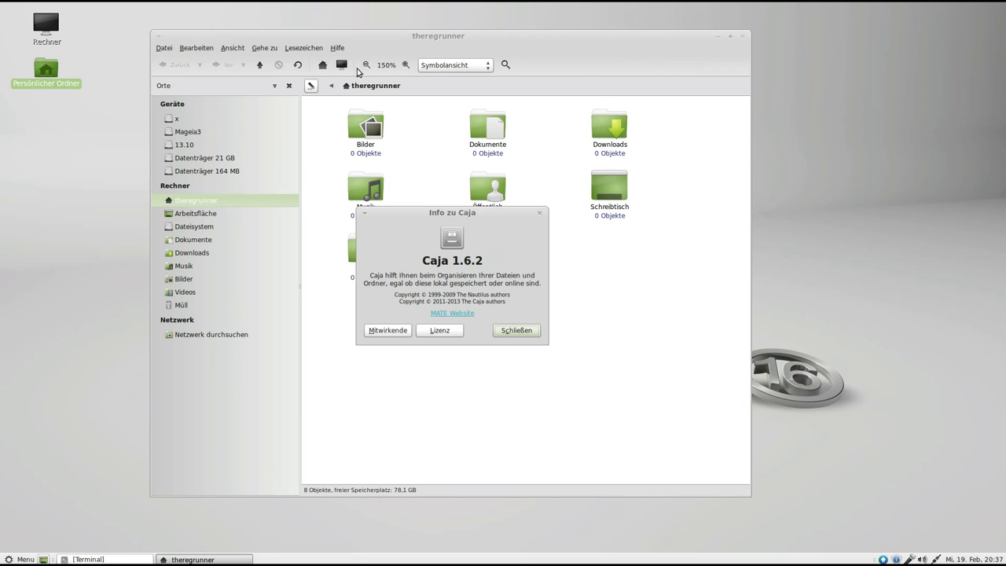
{"action": "left_click_drag", "start_coordinate": [511, 294], "coordinate": [426, 292]}
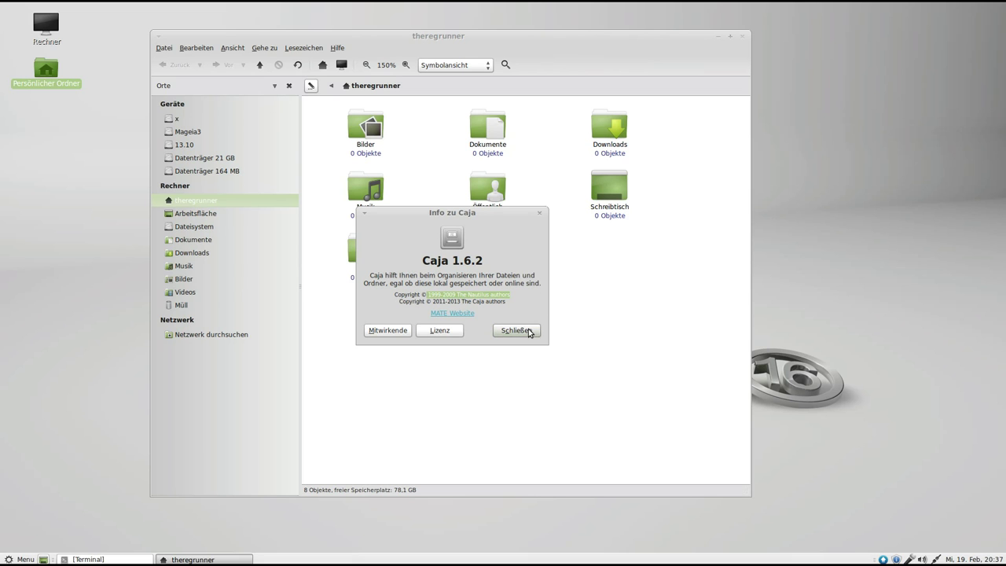
{"action": "left_click", "coordinate": [508, 301]}
{"action": "left_click_drag", "start_coordinate": [509, 301], "coordinate": [431, 301]}
{"action": "left_click", "coordinate": [524, 303]}
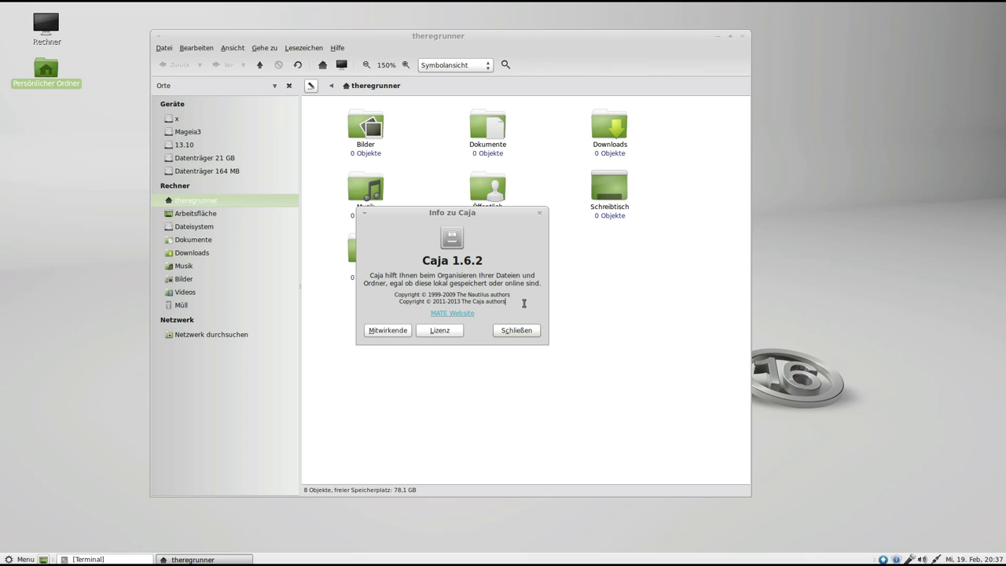
{"action": "left_click", "coordinate": [524, 332]}
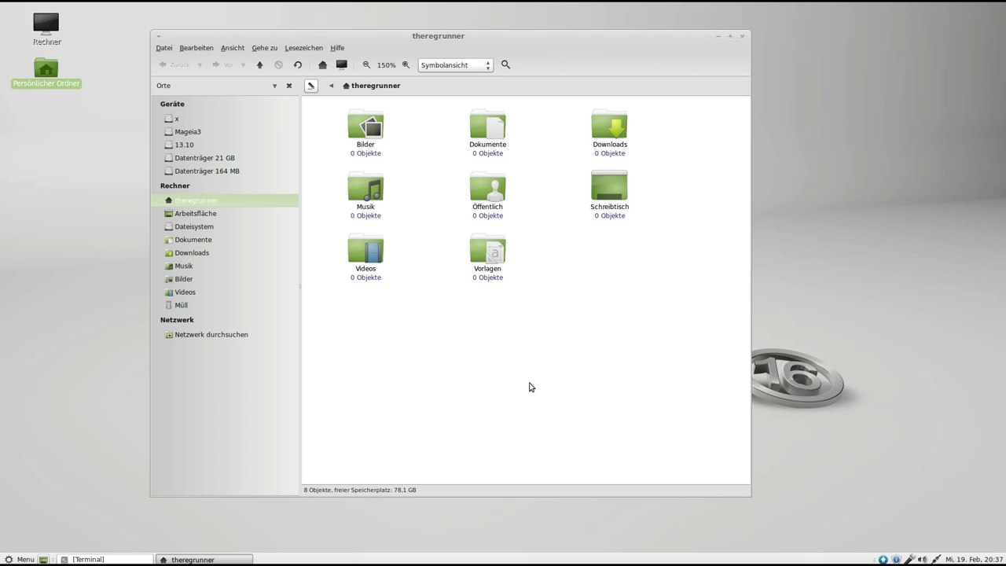
Maximize the file manager window, try different icon zoom levels including 100%, and set the zoom to 200%.
{"action": "double_click", "coordinate": [528, 36]}
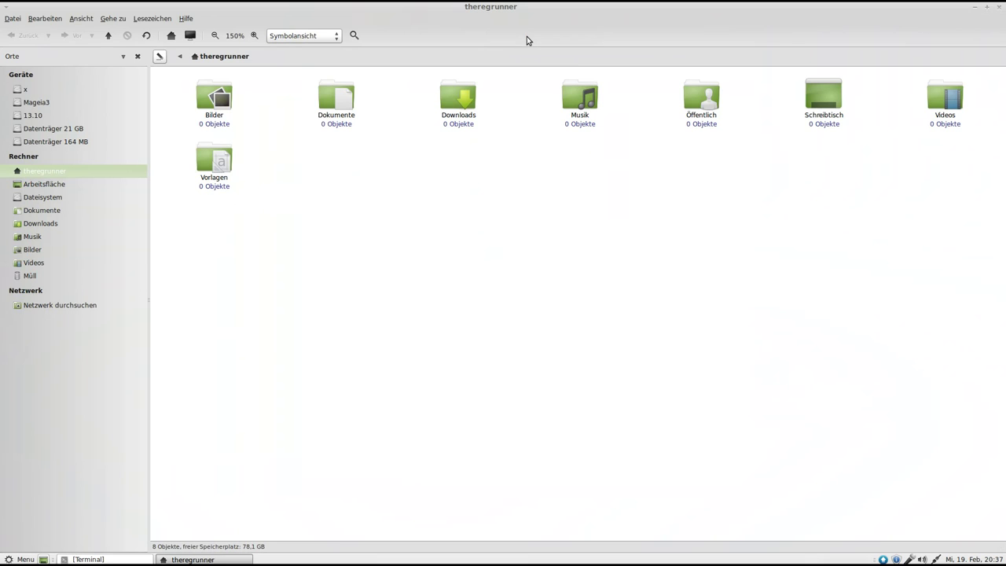
{"action": "left_click", "coordinate": [235, 35]}
{"action": "left_click", "coordinate": [253, 35]}
{"action": "left_click", "coordinate": [253, 36]}
{"action": "left_click", "coordinate": [254, 36]}
{"action": "left_click", "coordinate": [234, 36]}
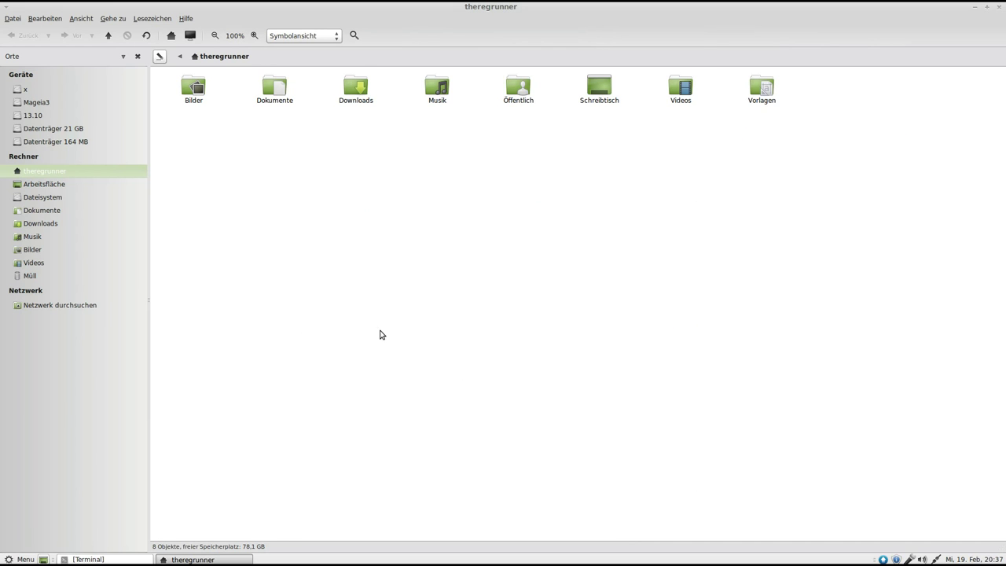
{"action": "left_click", "coordinate": [254, 35]}
{"action": "left_click", "coordinate": [254, 36]}
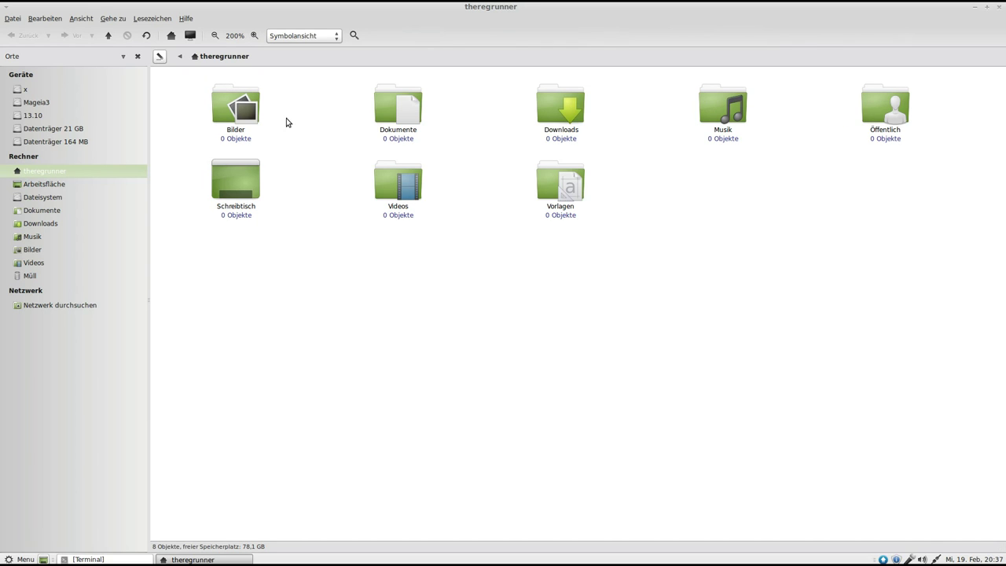
Switch the path bar to an editable location field and go to the root directory "/".
{"action": "left_click", "coordinate": [159, 55]}
{"action": "left_click_drag", "start_coordinate": [348, 57], "coordinate": [190, 56]}
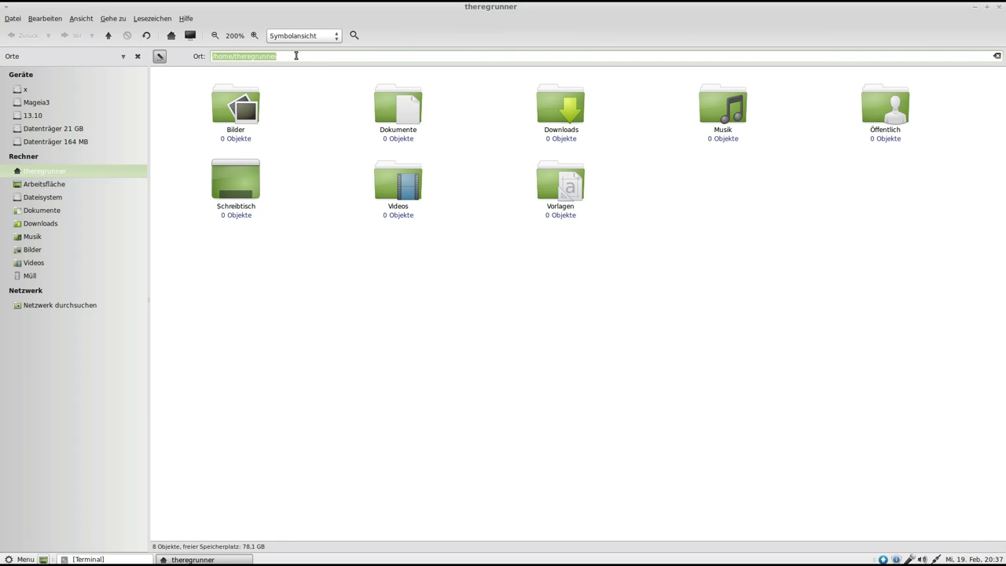
{"action": "type", "text": "/"}
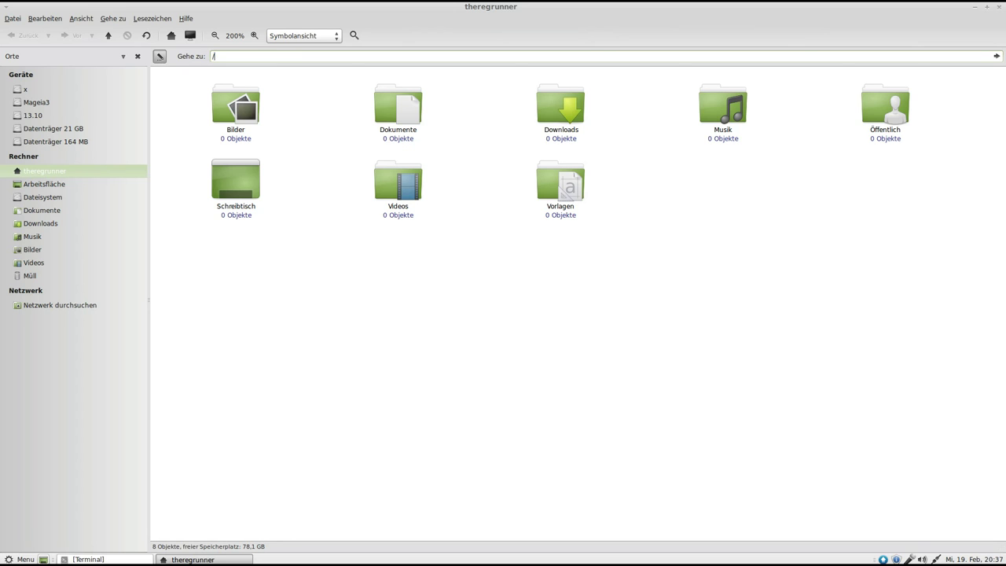
{"action": "key", "text": "Return"}
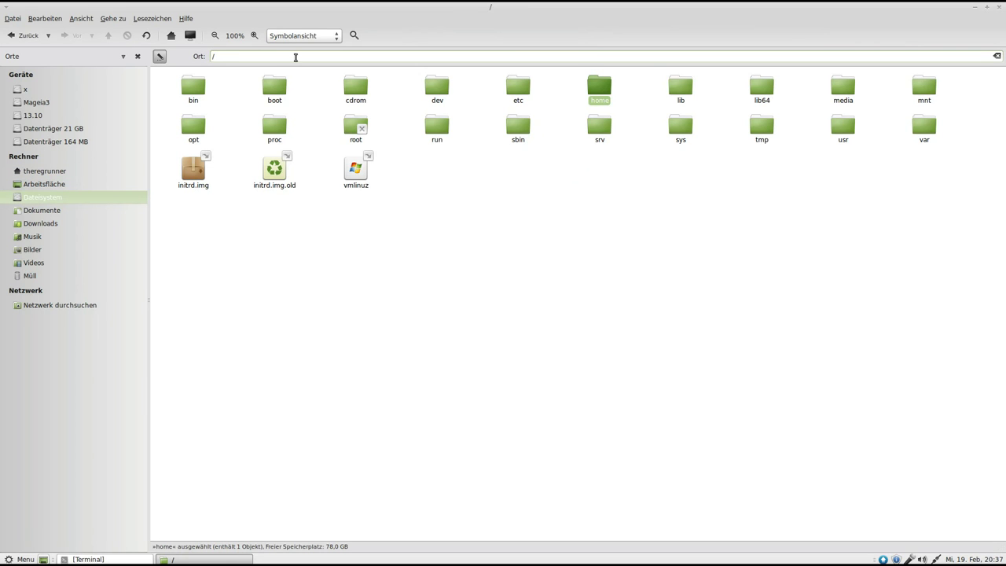
Switch back to the button-style path bar, visit the home directory and the Dokumente folder, and return to the personal folder.
{"action": "left_click", "coordinate": [160, 57]}
{"action": "left_click", "coordinate": [191, 56]}
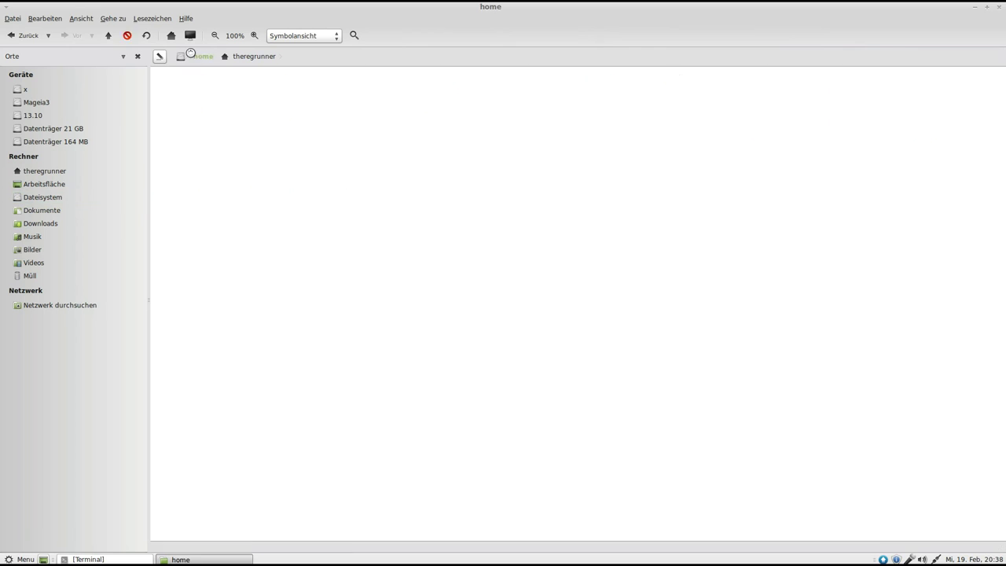
{"action": "left_click", "coordinate": [39, 210]}
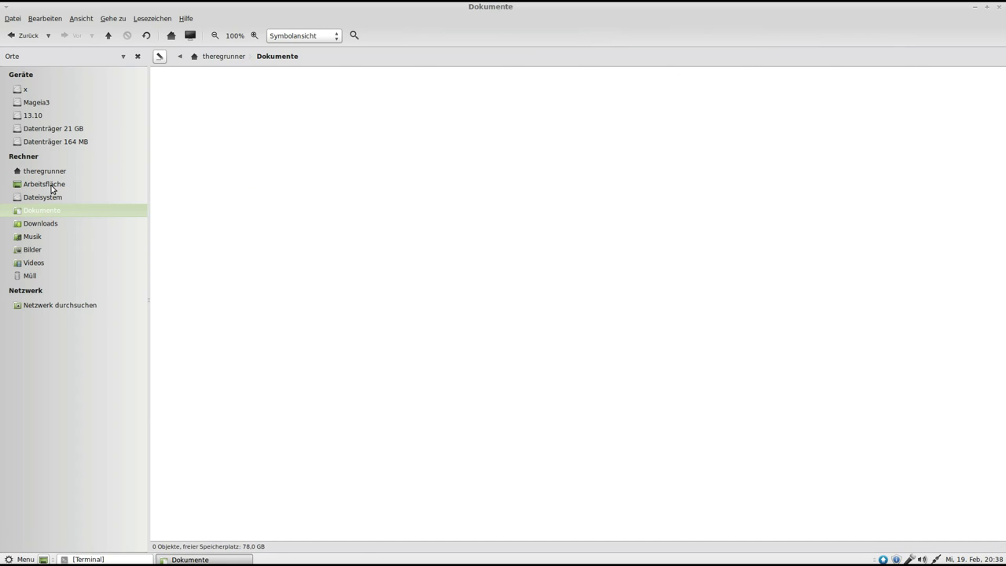
{"action": "left_click", "coordinate": [48, 172]}
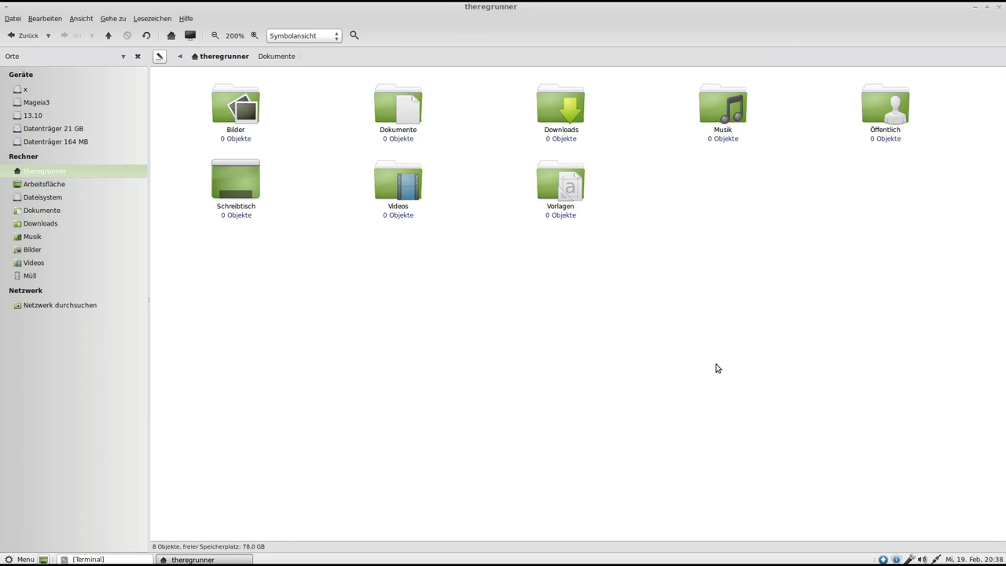
Restore the maximized file manager window to its smaller size and move it slightly around the desktop.
{"action": "double_click", "coordinate": [567, 9]}
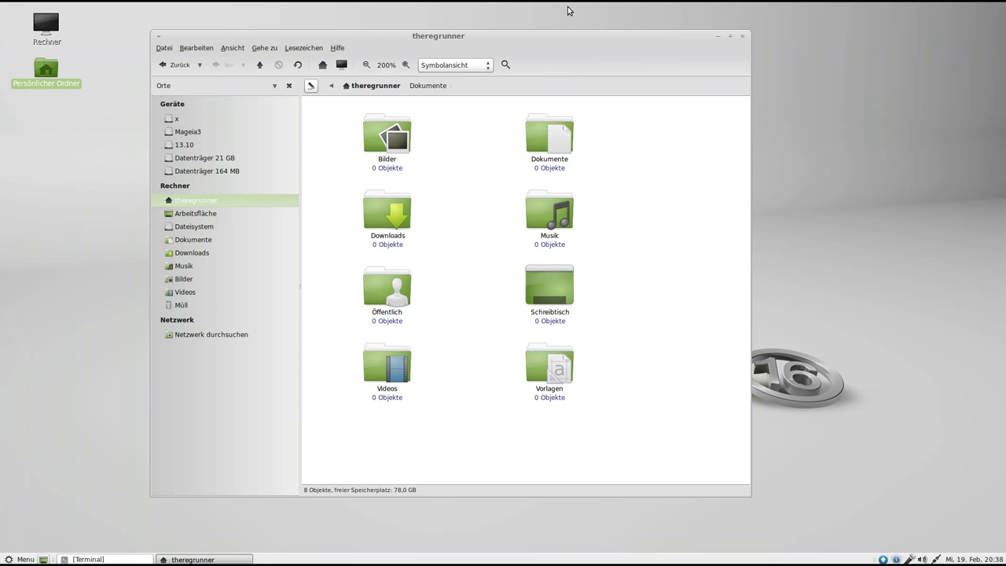
{"action": "left_click_drag", "start_coordinate": [563, 34], "coordinate": [580, 43]}
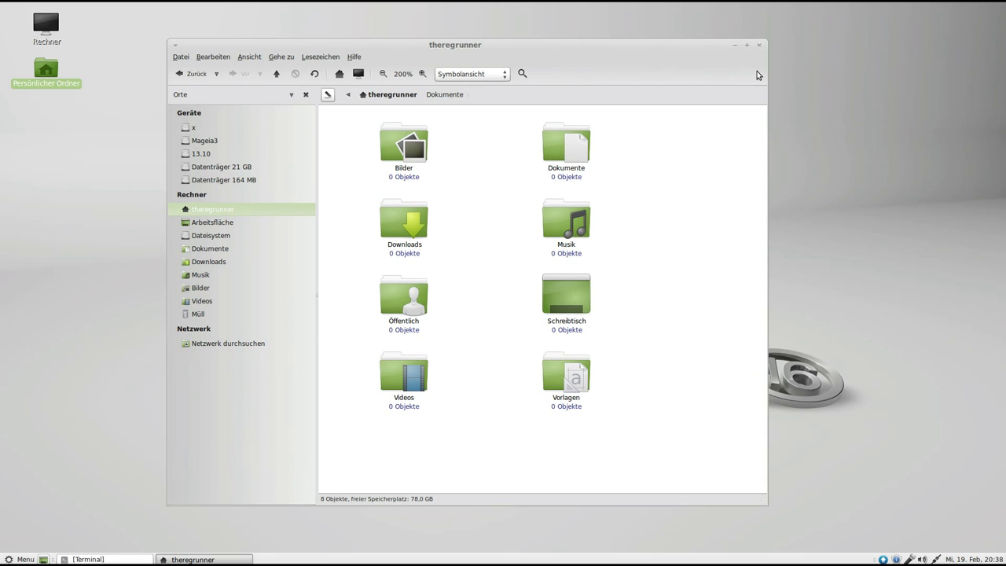
{"action": "left_click_drag", "start_coordinate": [686, 48], "coordinate": [682, 46]}
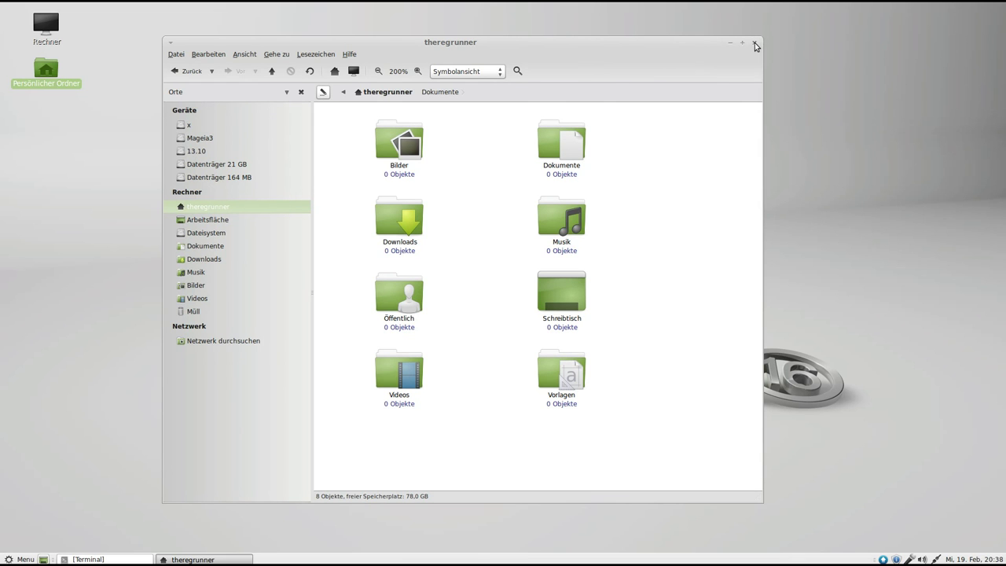
{"action": "left_click_drag", "start_coordinate": [627, 44], "coordinate": [637, 47]}
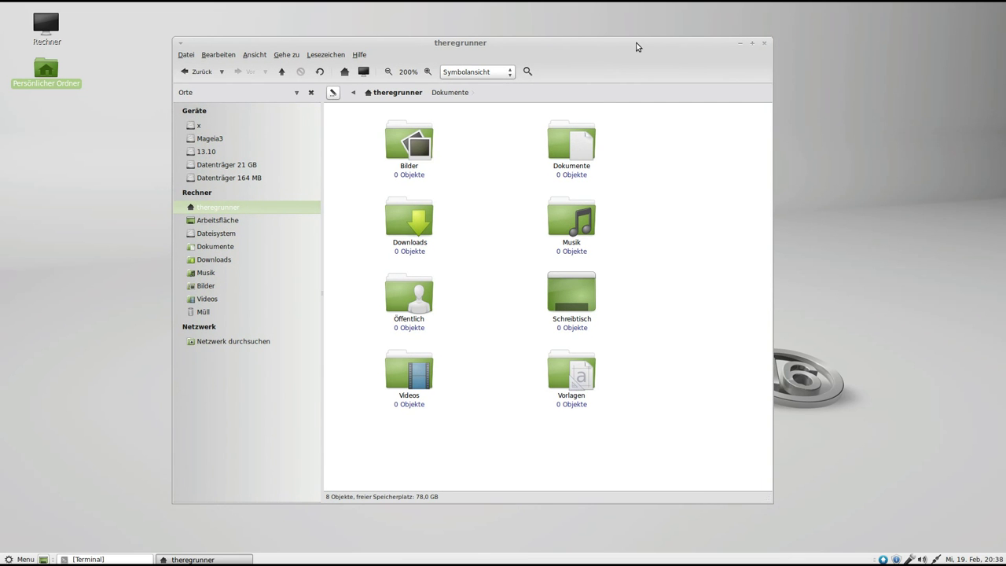
Maximize the file manager window and look through the commands in its menus, including Hilfe and Gehe zu, without running any.
{"action": "double_click", "coordinate": [434, 46]}
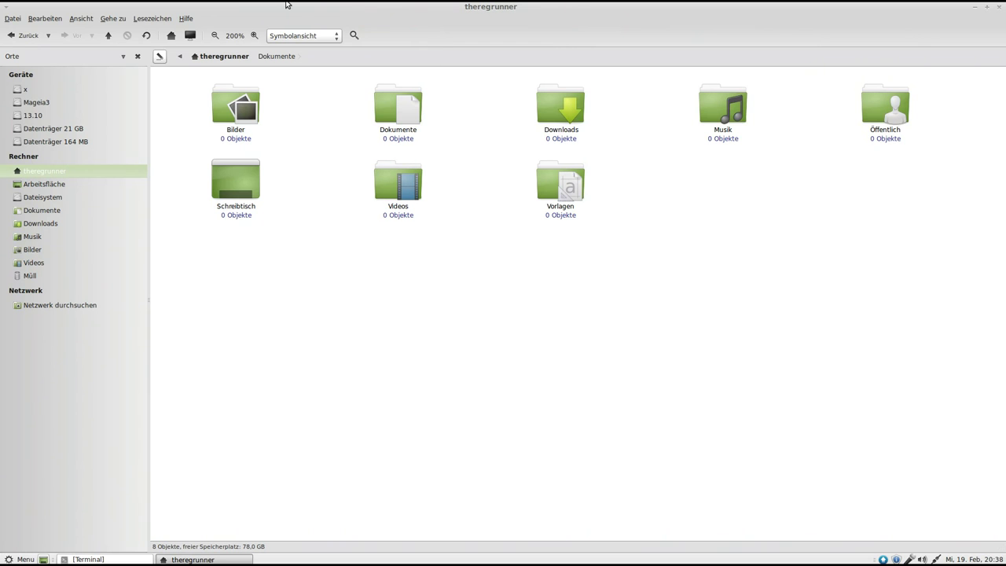
{"action": "left_click", "coordinate": [74, 18]}
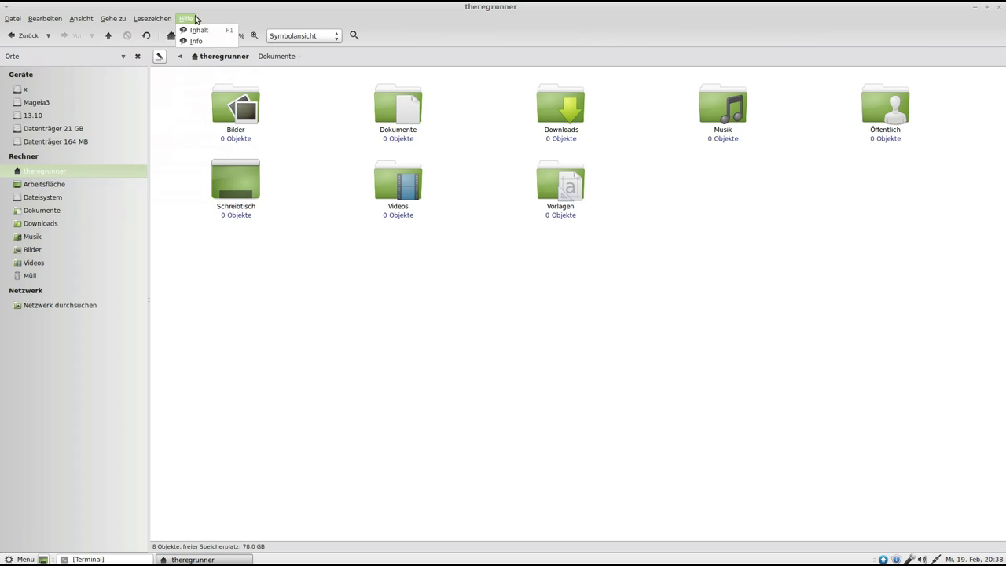
{"action": "mouse_move", "coordinate": [4, 22]}
{"action": "mouse_move", "coordinate": [113, 19]}
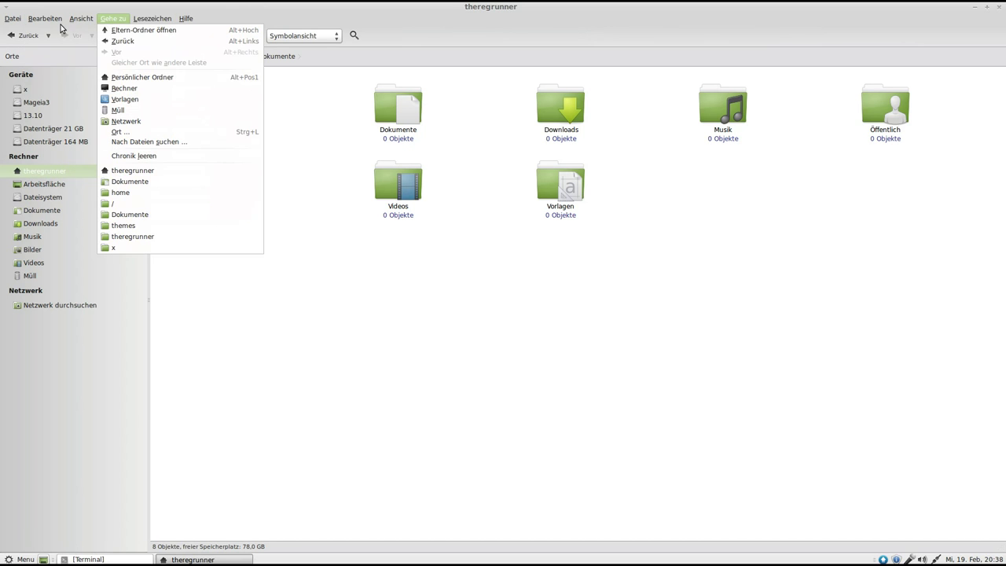
{"action": "left_click", "coordinate": [367, 4]}
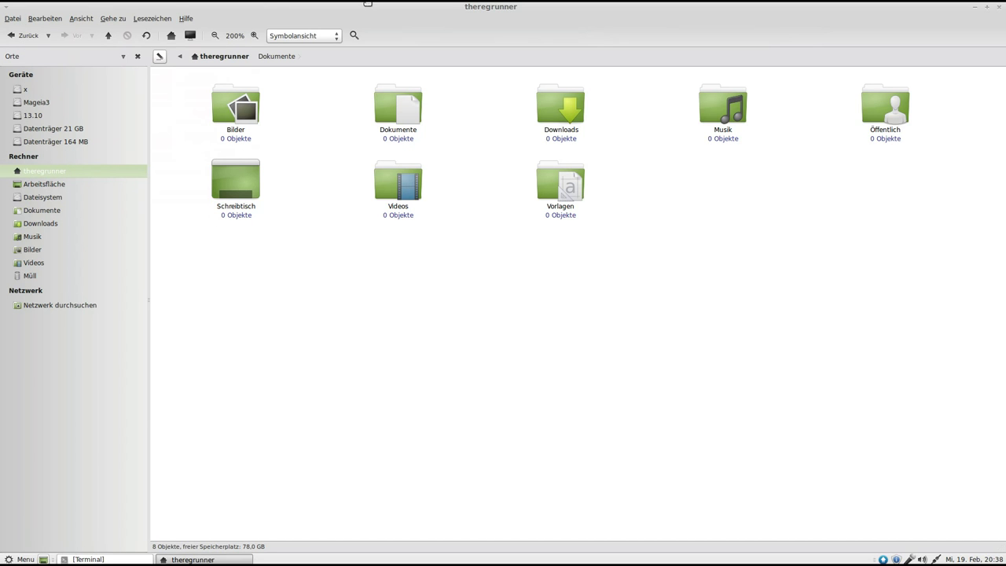
Restore the file manager window to its smaller size, move it slightly and close it.
{"action": "double_click", "coordinate": [391, 7]}
{"action": "left_click_drag", "start_coordinate": [397, 46], "coordinate": [439, 38]}
{"action": "left_click", "coordinate": [805, 37]}
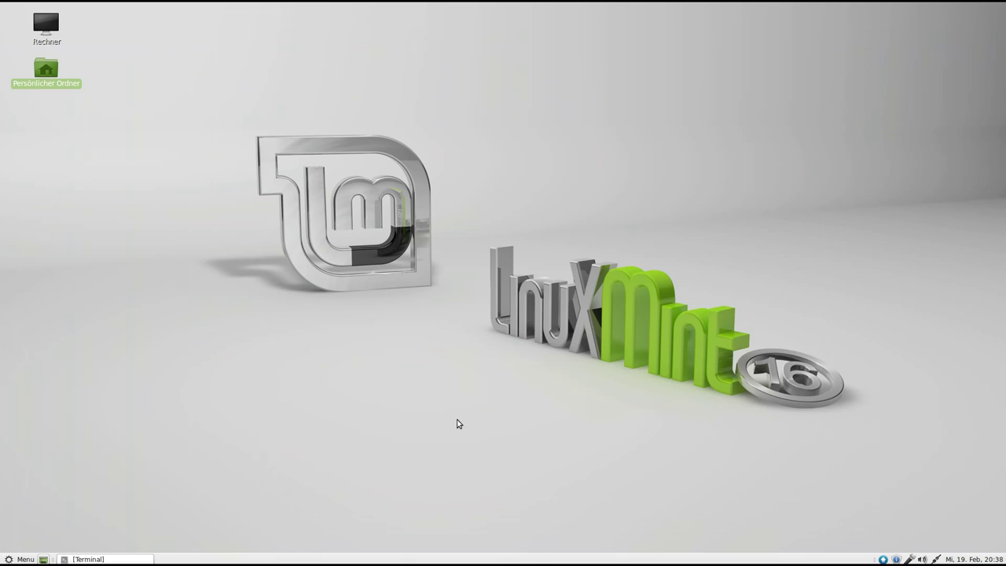
Create a new panel on the desktop and add the Augen applet to it.
{"action": "right_click", "coordinate": [430, 555]}
{"action": "left_click", "coordinate": [494, 530]}
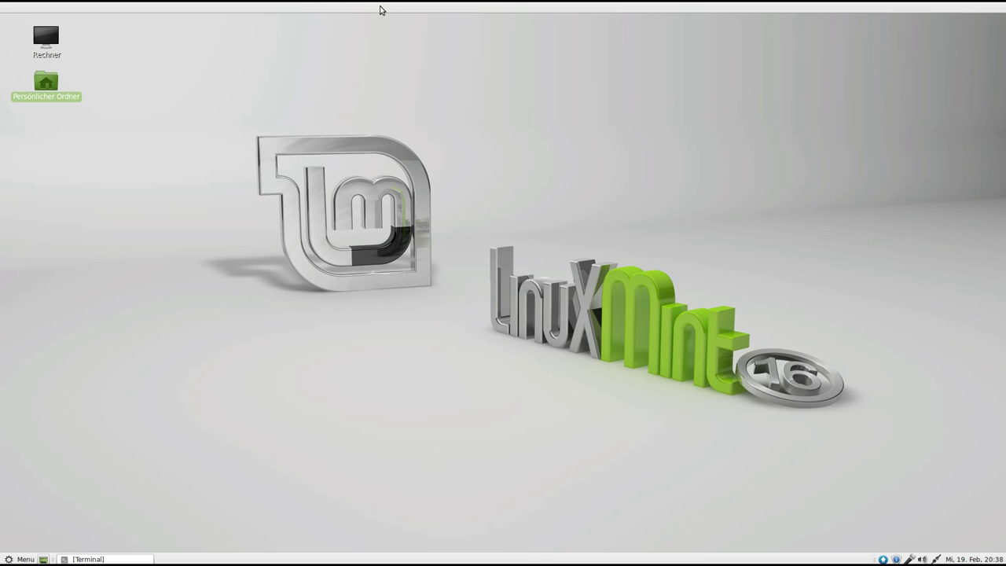
{"action": "right_click", "coordinate": [381, 6]}
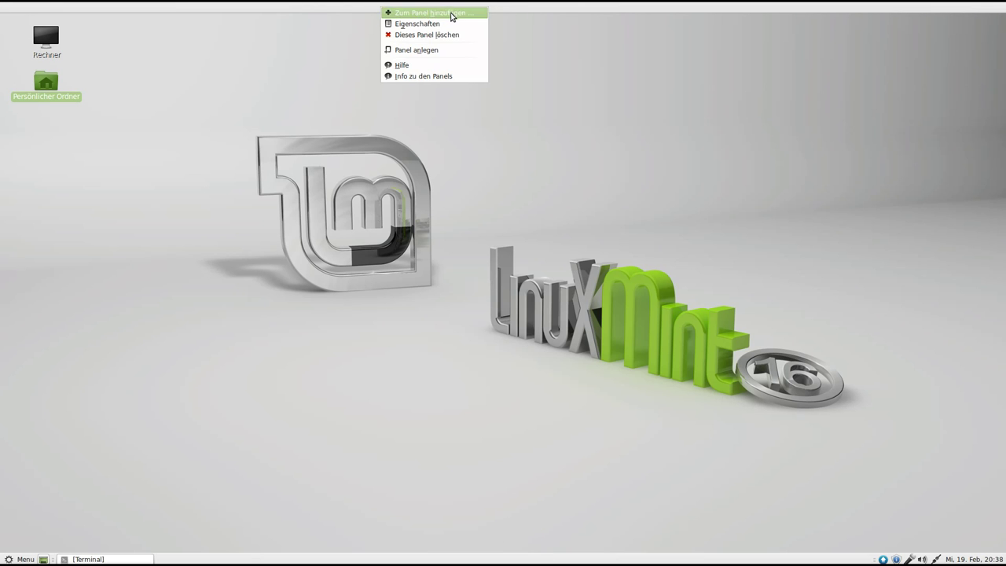
{"action": "left_click", "coordinate": [452, 13]}
{"action": "scroll", "coordinate": [639, 238], "scroll_direction": "down", "scroll_amount": 1}
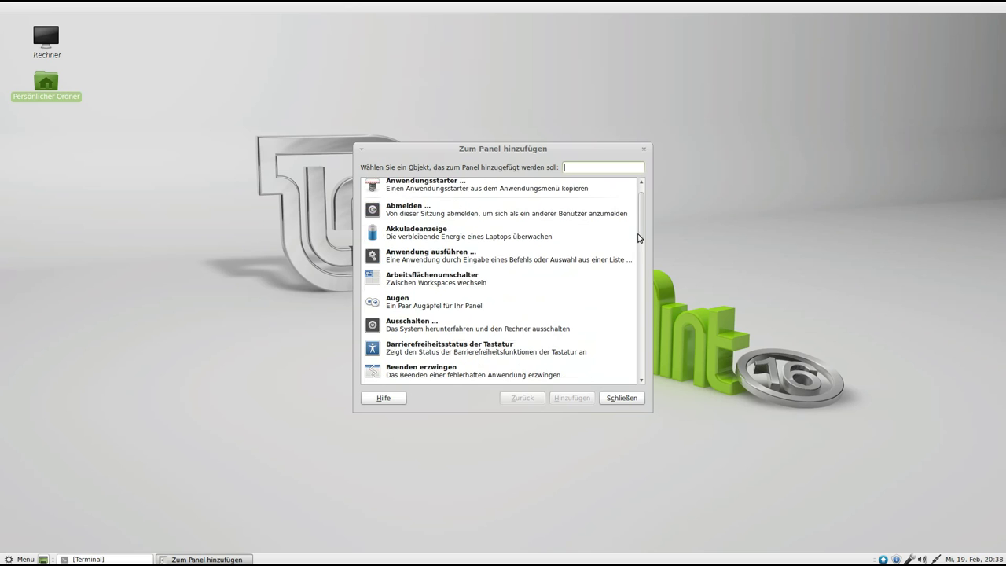
{"action": "scroll", "coordinate": [639, 238], "scroll_direction": "down", "scroll_amount": 3}
{"action": "left_click", "coordinate": [408, 216]}
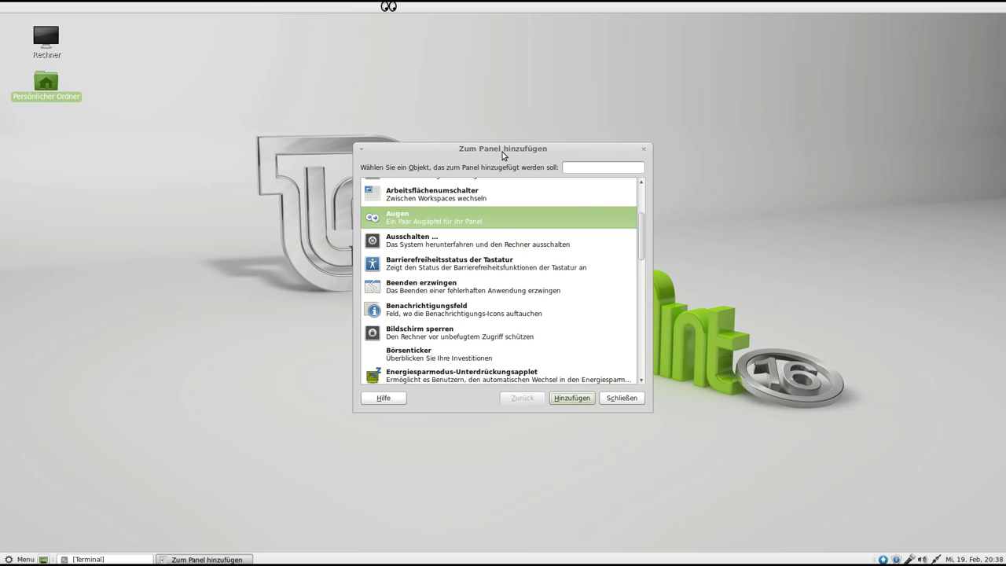
{"action": "left_click", "coordinate": [395, 220]}
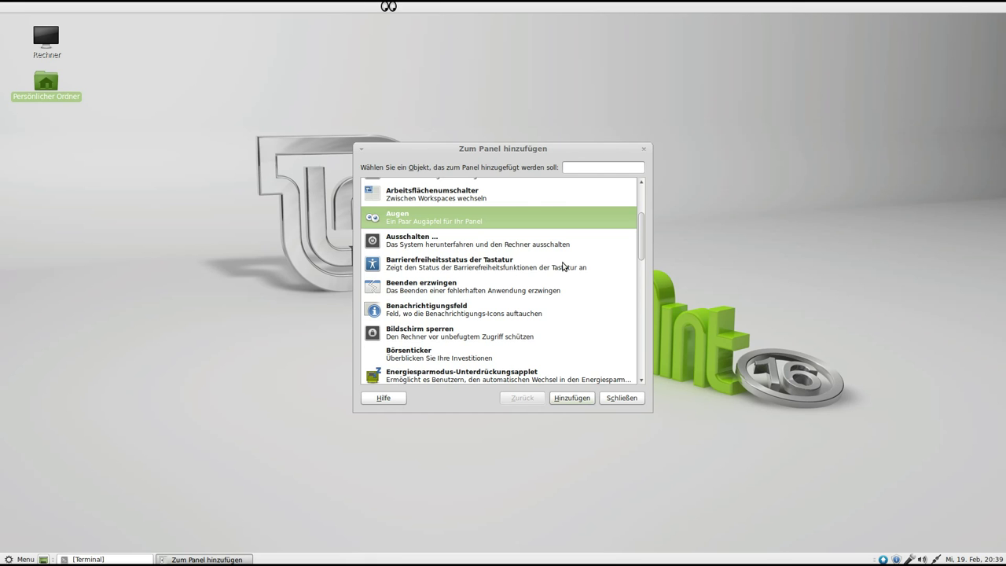
Find the Systemmonitor applet in the list of panel objects and add it to the new panel.
{"action": "scroll", "coordinate": [563, 271], "scroll_direction": "down", "scroll_amount": 5}
{"action": "scroll", "coordinate": [548, 320], "scroll_direction": "down", "scroll_amount": 6}
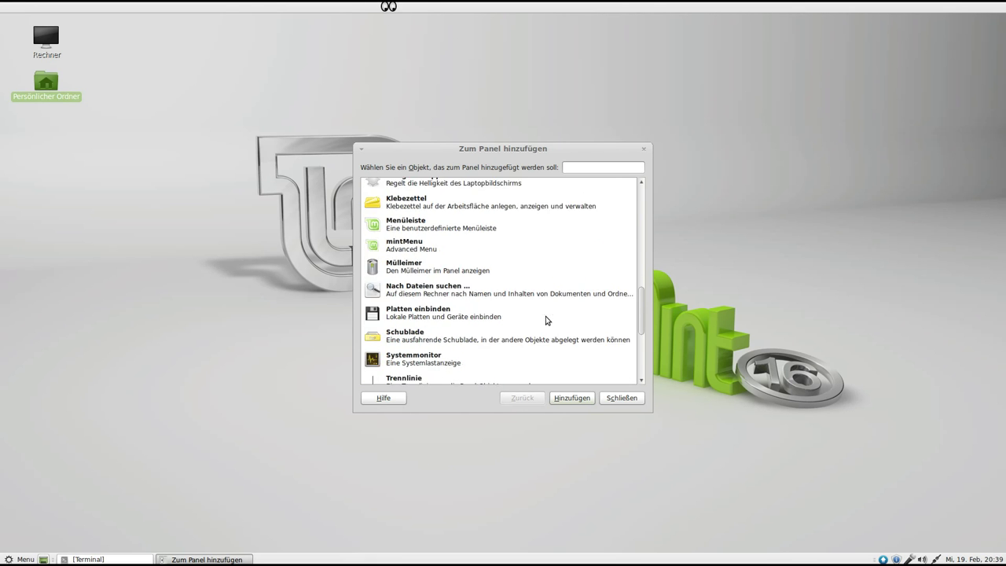
{"action": "left_click", "coordinate": [404, 245]}
{"action": "left_click", "coordinate": [581, 398]}
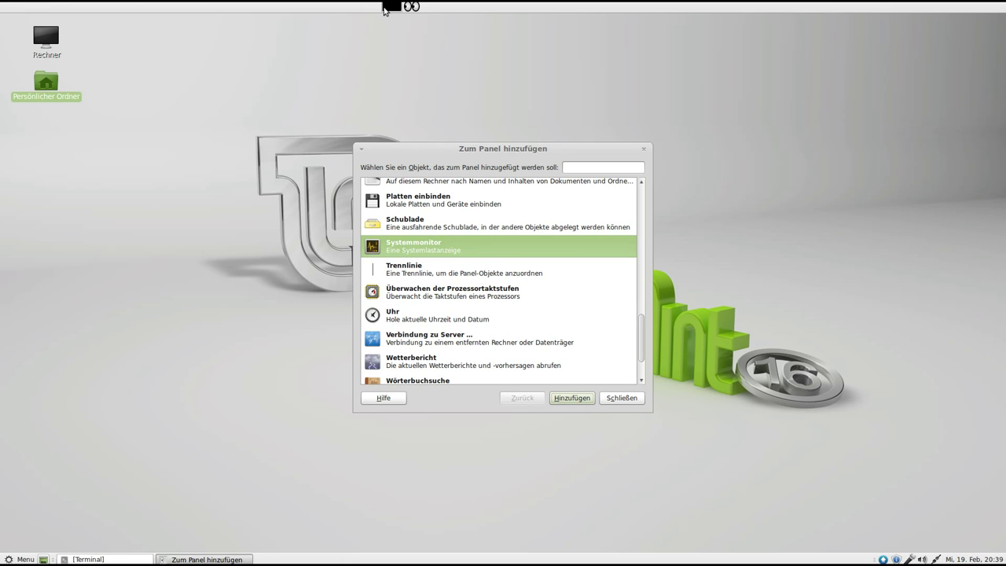
Find the Fisch applet and add it to the new panel, moving the Zum Panel hinzufügen dialog slightly aside.
{"action": "scroll", "coordinate": [550, 267], "scroll_direction": "down", "scroll_amount": 2}
{"action": "scroll", "coordinate": [577, 330], "scroll_direction": "up", "scroll_amount": 8}
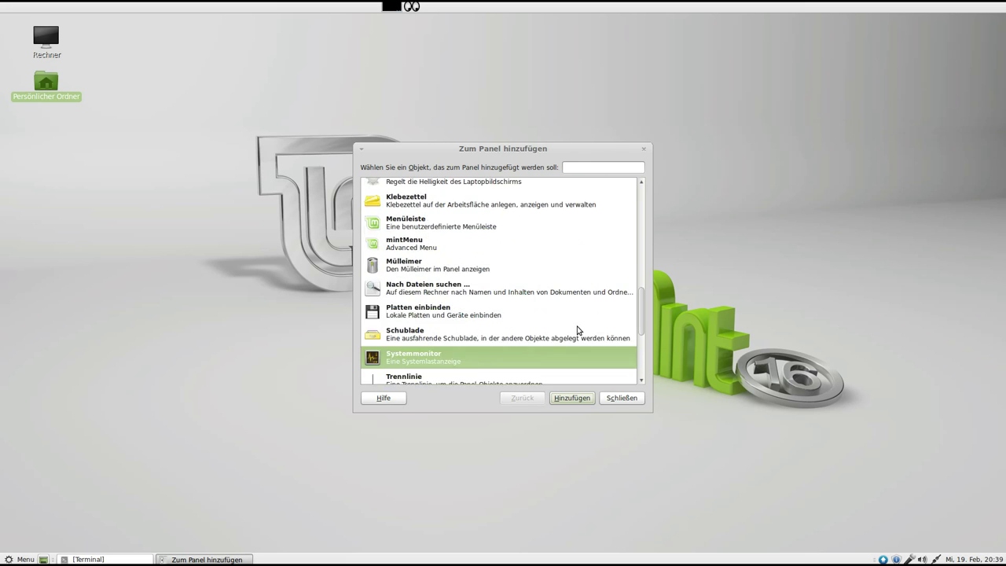
{"action": "left_click", "coordinate": [414, 279]}
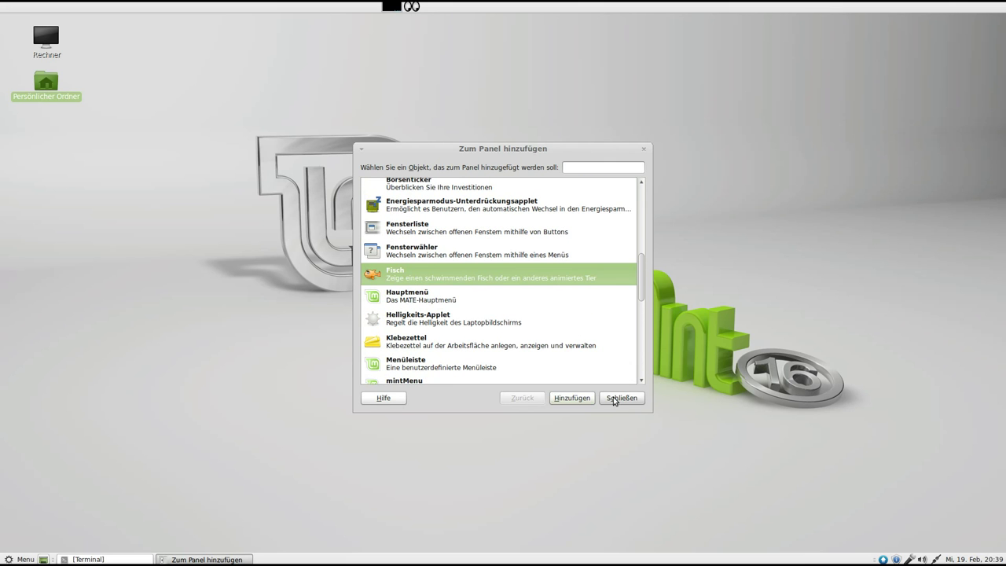
{"action": "left_click", "coordinate": [568, 397]}
{"action": "left_click_drag", "start_coordinate": [499, 155], "coordinate": [477, 161]}
{"action": "scroll", "coordinate": [507, 327], "scroll_direction": "up", "scroll_amount": 5}
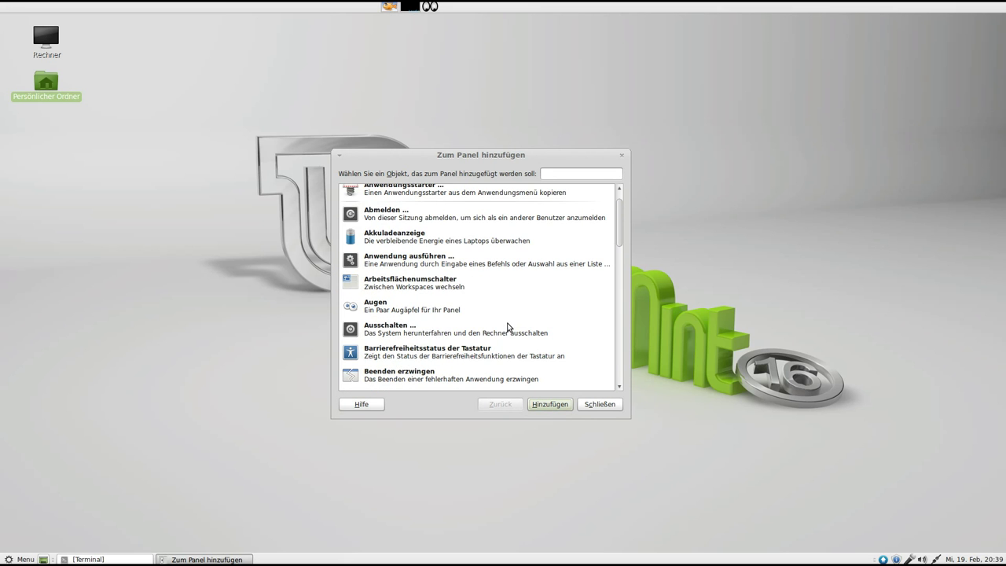
Add the Abmelden object to the new panel and close the Zum Panel hinzufügen dialog.
{"action": "scroll", "coordinate": [507, 327], "scroll_direction": "up", "scroll_amount": 1}
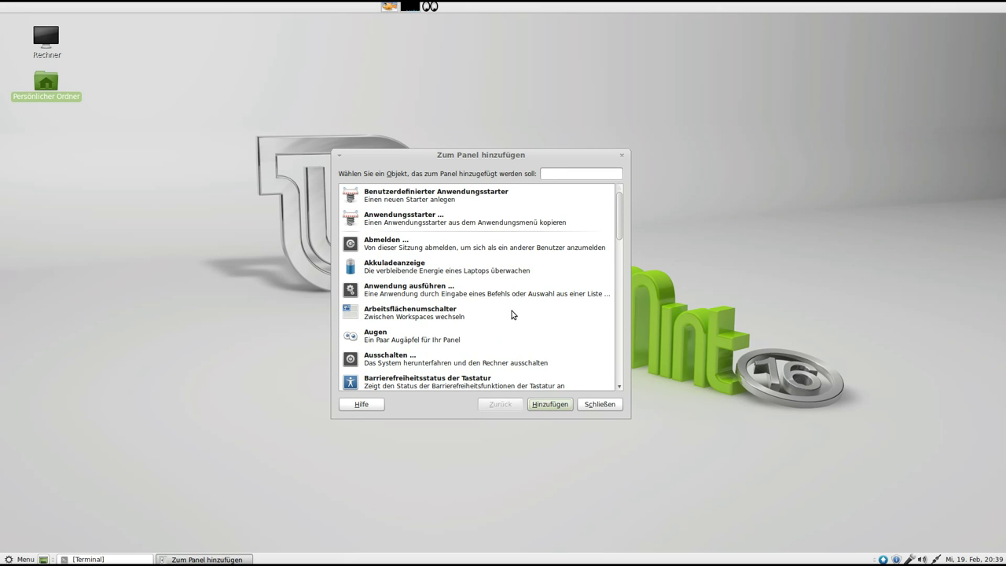
{"action": "left_click", "coordinate": [408, 245]}
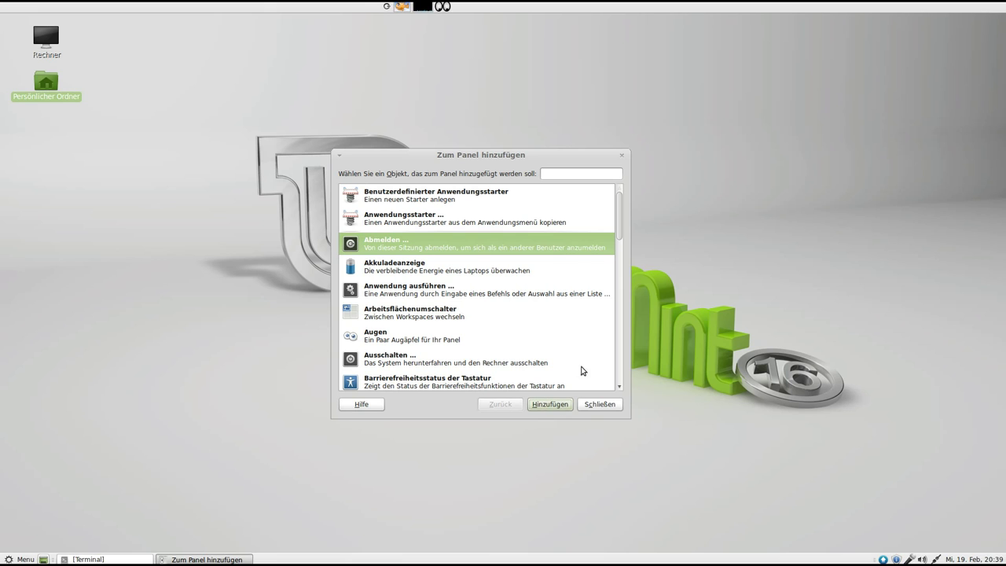
{"action": "left_click", "coordinate": [604, 405]}
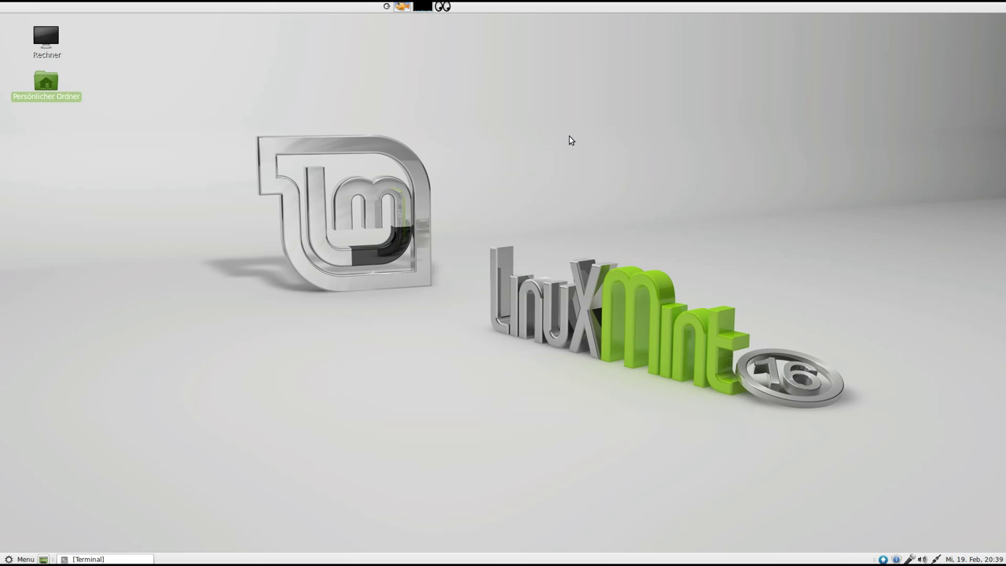
Move the Augen applet along the new panel to near its far right end.
{"action": "right_click", "coordinate": [443, 7]}
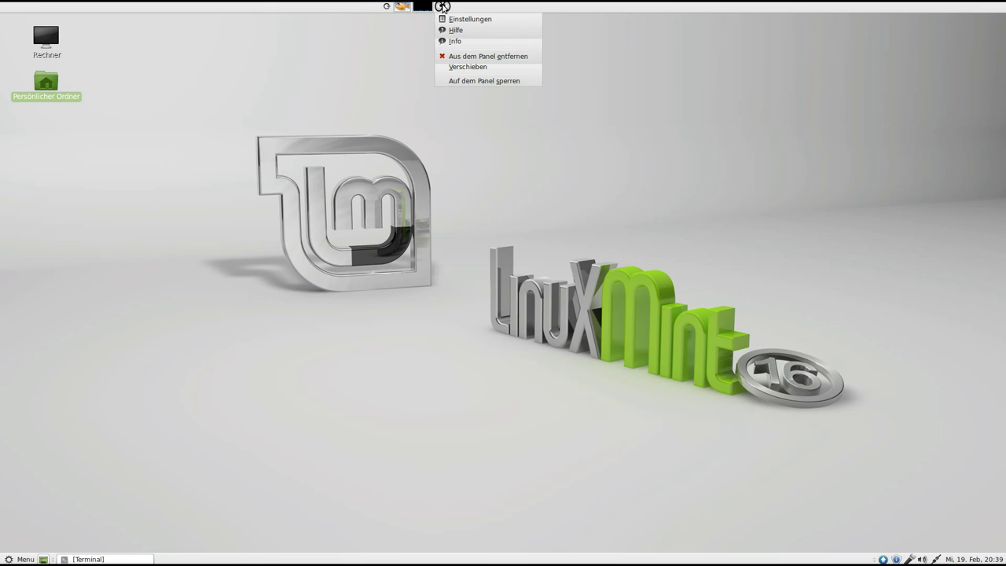
{"action": "left_click", "coordinate": [469, 67]}
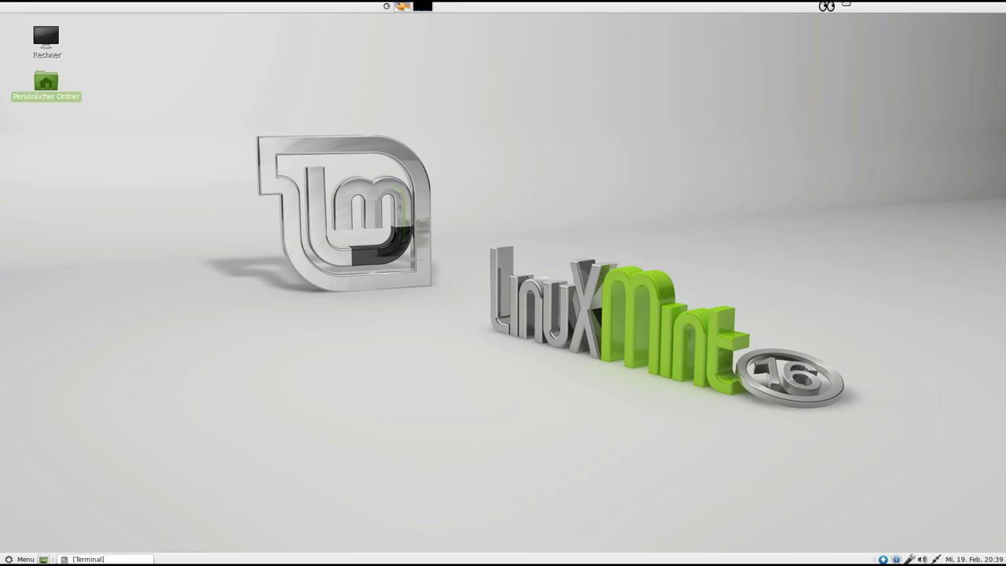
{"action": "left_click", "coordinate": [947, 12]}
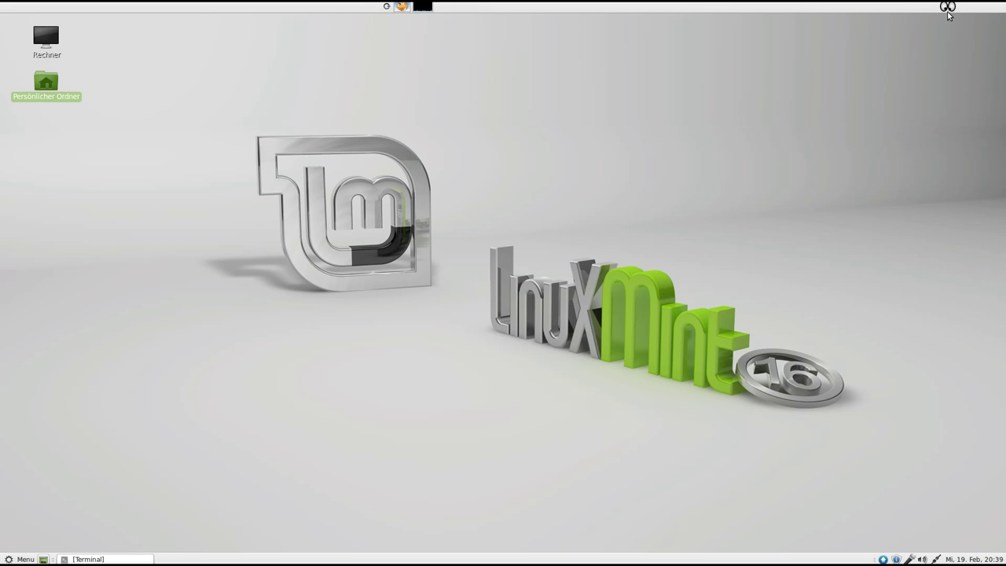
Enable Speicher, Netzwerk, Auslagerungsspeicher, Last and Festplatte as monitored resources in the Systemmonitor applet's settings and close them.
{"action": "right_click", "coordinate": [423, 7]}
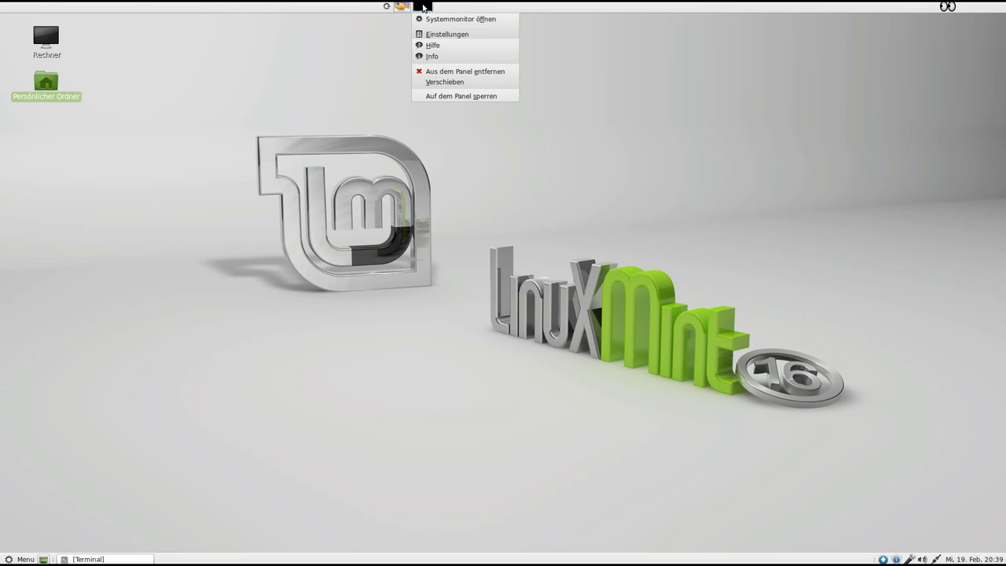
{"action": "left_click", "coordinate": [449, 34]}
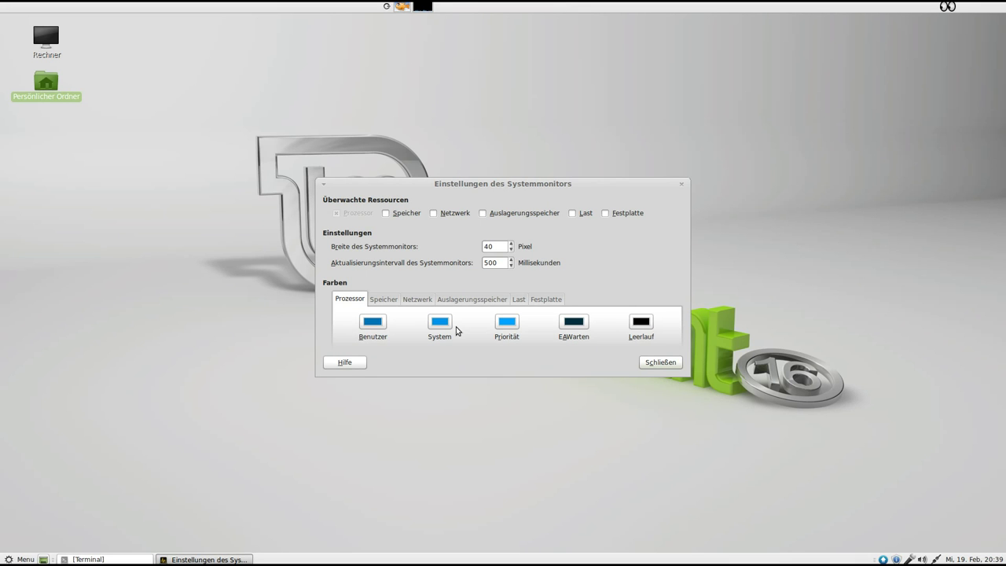
{"action": "left_click", "coordinate": [399, 215]}
{"action": "left_click", "coordinate": [431, 214]}
{"action": "left_click", "coordinate": [483, 215]}
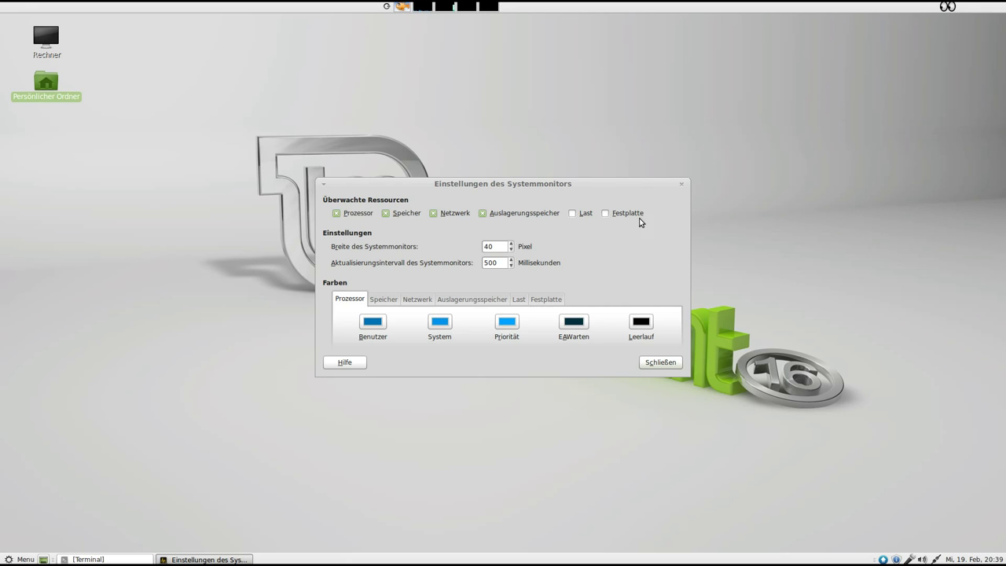
{"action": "left_click", "coordinate": [573, 214]}
{"action": "left_click", "coordinate": [604, 214]}
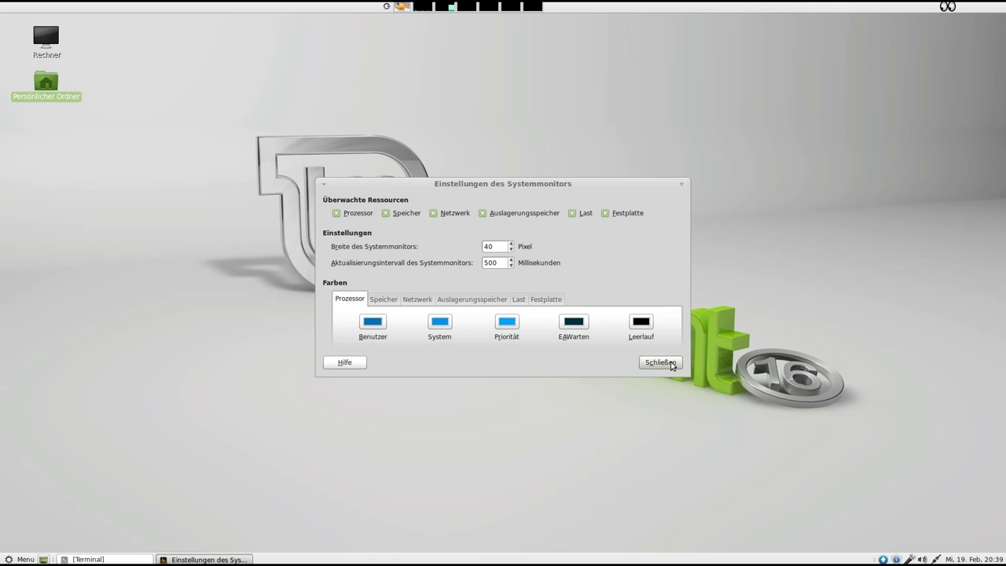
{"action": "left_click", "coordinate": [672, 363]}
Increase the new panel's size to 49 pixels in its properties, move the properties window aside and close it.
{"action": "right_click", "coordinate": [578, 7]}
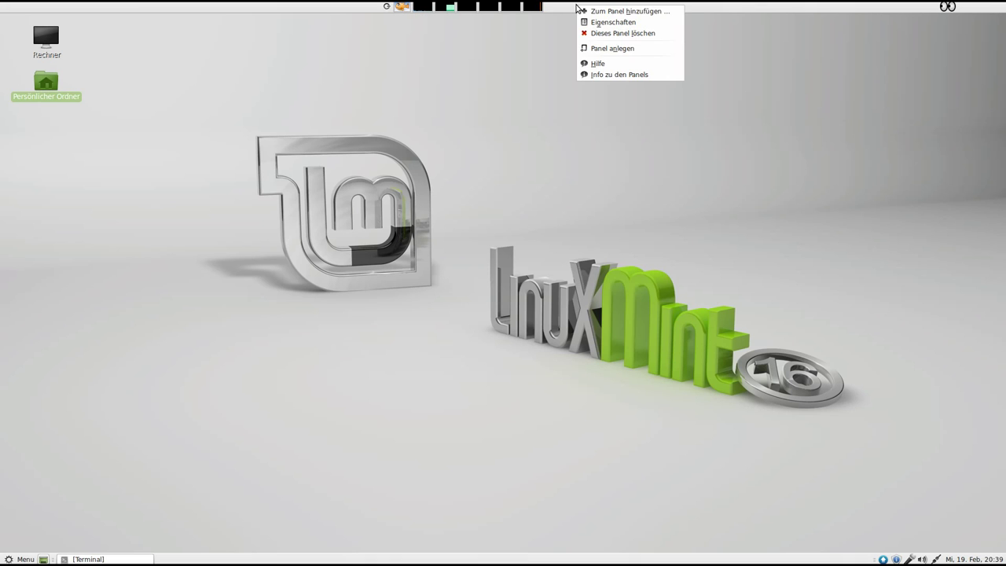
{"action": "left_click", "coordinate": [599, 22]}
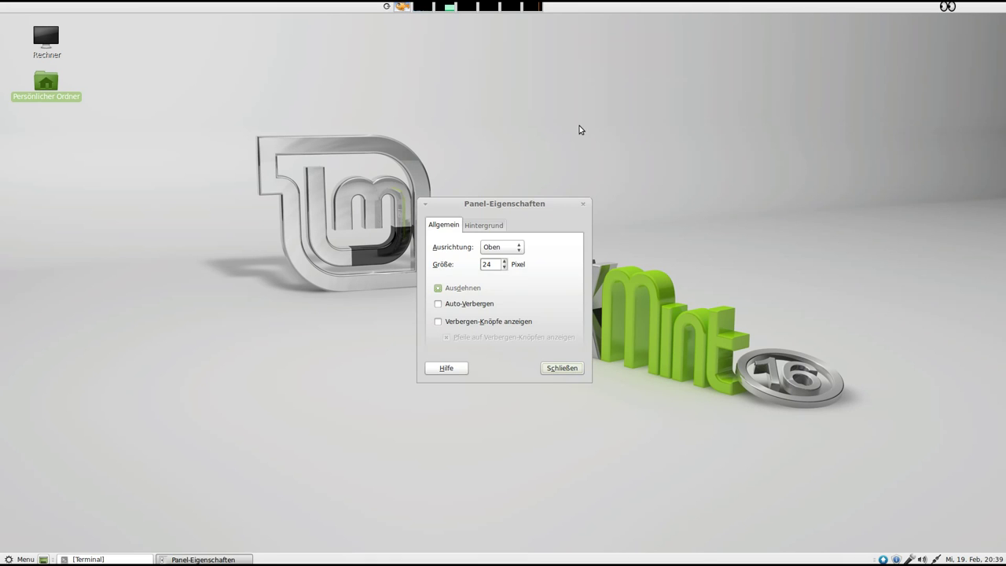
{"action": "left_click", "coordinate": [505, 262]}
{"action": "left_click", "coordinate": [504, 261]}
{"action": "left_click", "coordinate": [504, 262]}
{"action": "left_click", "coordinate": [504, 262]}
{"action": "left_click", "coordinate": [505, 262]}
{"action": "left_click", "coordinate": [505, 261]}
{"action": "left_click", "coordinate": [504, 261]}
{"action": "left_click", "coordinate": [505, 261]}
{"action": "left_click", "coordinate": [504, 261]}
{"action": "left_click", "coordinate": [504, 261]}
{"action": "left_click", "coordinate": [504, 261]}
{"action": "left_click", "coordinate": [504, 262]}
{"action": "left_click", "coordinate": [505, 262]}
{"action": "left_click", "coordinate": [504, 262]}
{"action": "left_click", "coordinate": [505, 262]}
{"action": "left_click", "coordinate": [505, 263]}
{"action": "left_click", "coordinate": [505, 262]}
{"action": "left_click", "coordinate": [505, 262]}
{"action": "left_click", "coordinate": [505, 263]}
{"action": "left_click", "coordinate": [505, 262]}
{"action": "left_click", "coordinate": [505, 262]}
{"action": "left_click", "coordinate": [505, 263]}
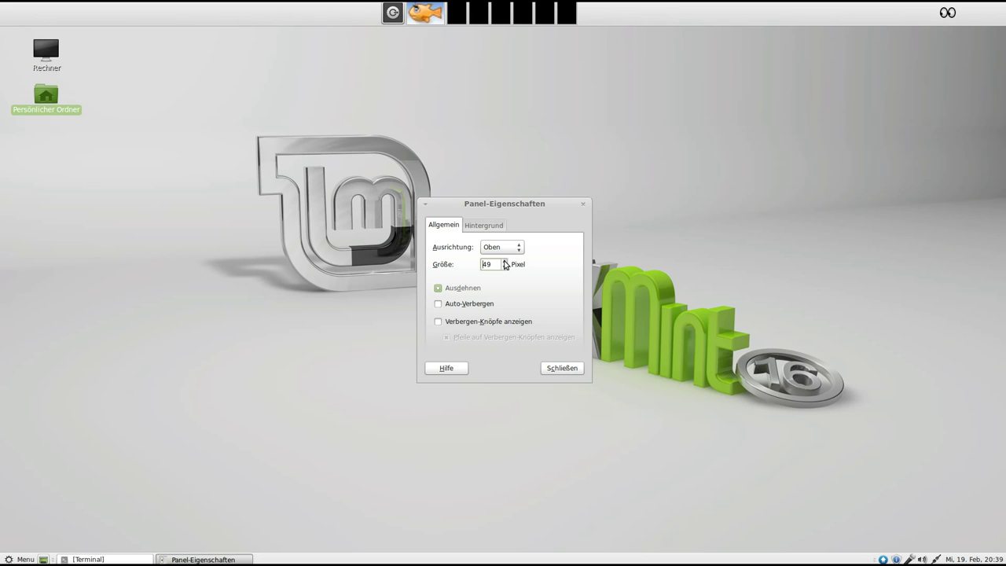
{"action": "left_click_drag", "start_coordinate": [542, 206], "coordinate": [525, 143]}
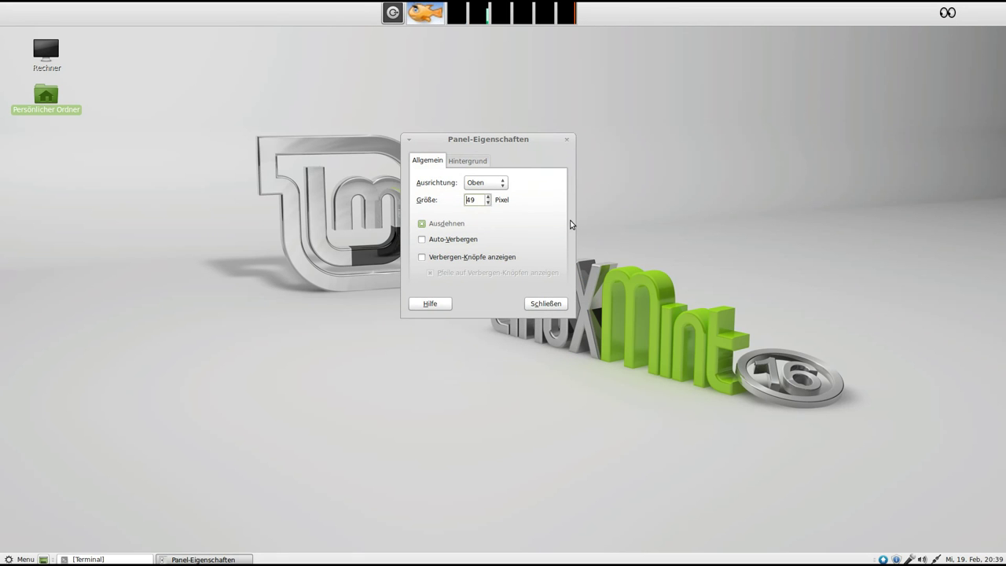
{"action": "left_click", "coordinate": [542, 303]}
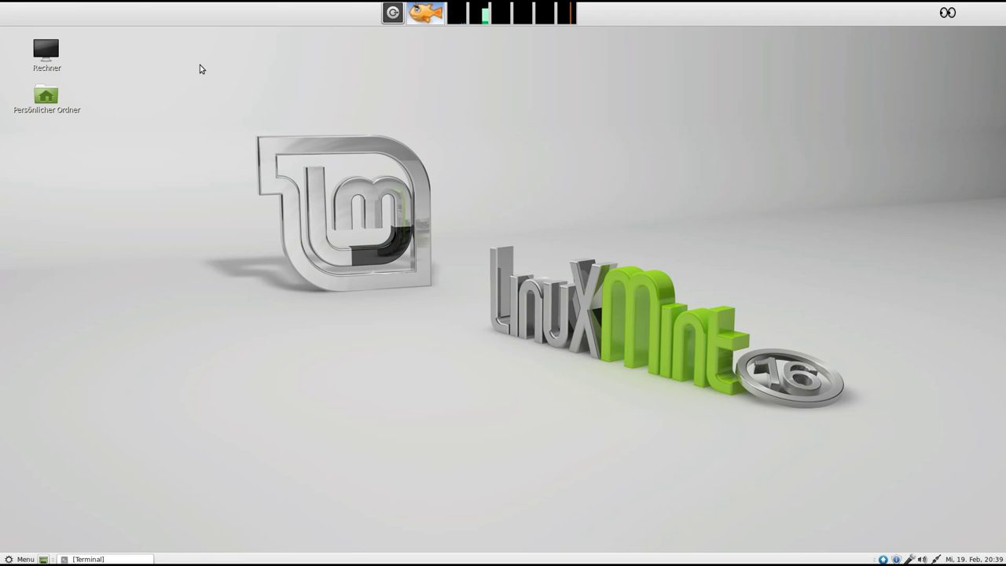
Delete the new panel and confirm the deletion.
{"action": "right_click", "coordinate": [236, 13]}
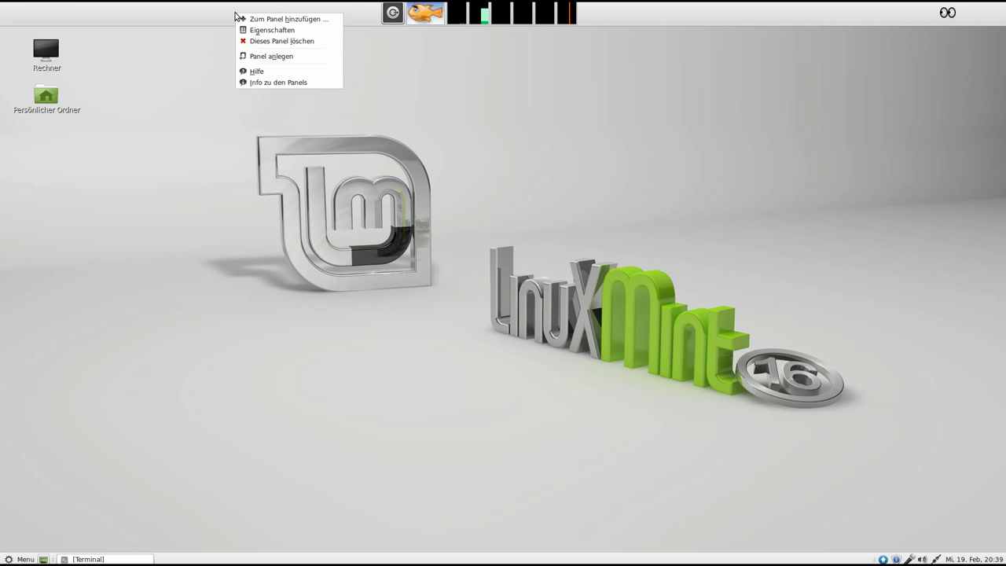
{"action": "left_click", "coordinate": [305, 44]}
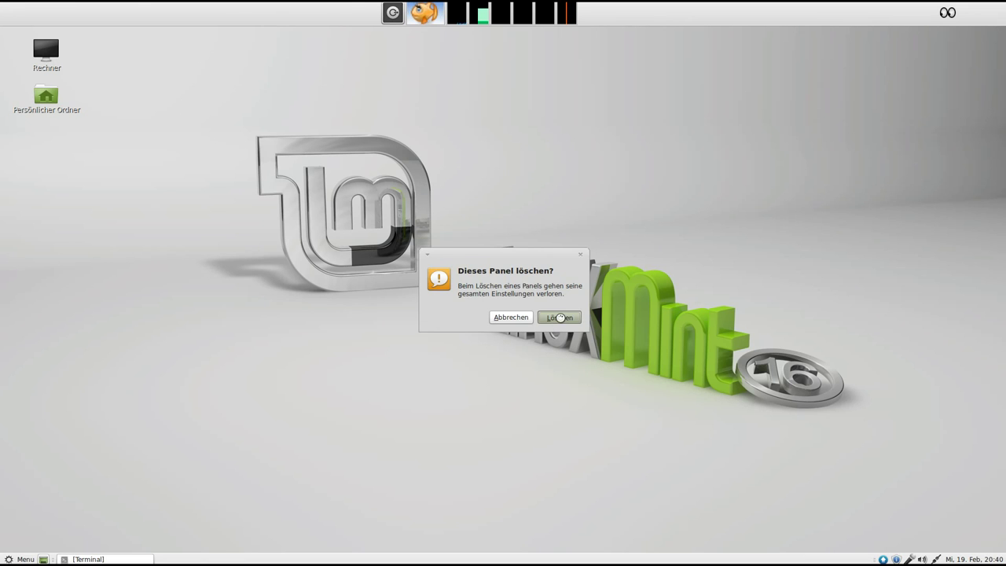
{"action": "left_click", "coordinate": [551, 324]}
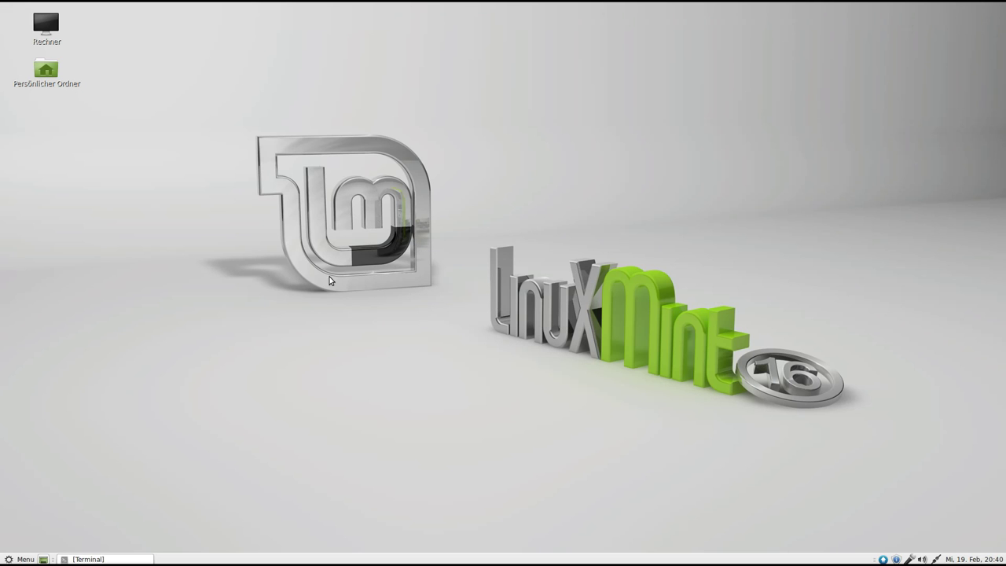
Open the Bildschirme display settings from the favourites and close them.
{"action": "key", "text": "super"}
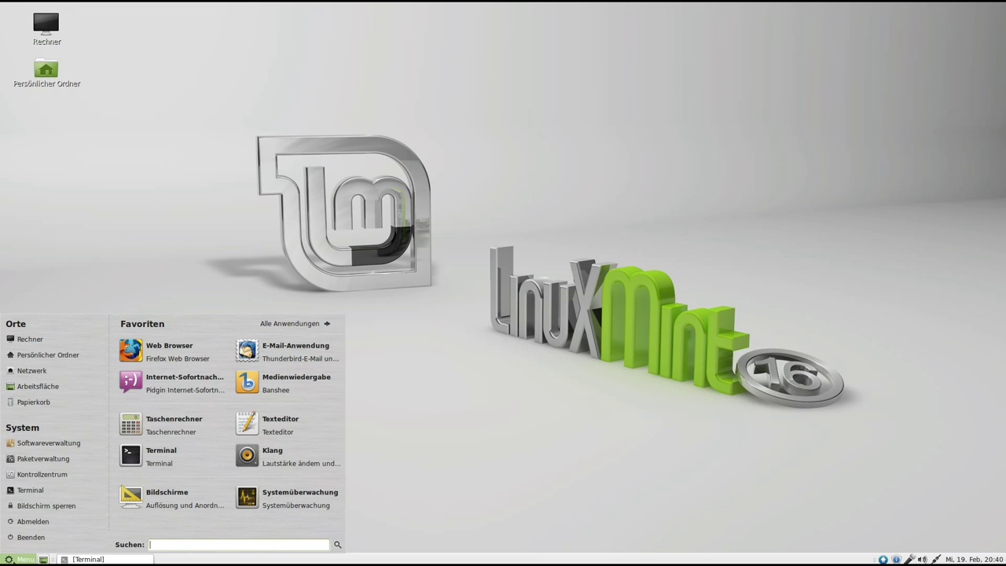
{"action": "left_click", "coordinate": [167, 499]}
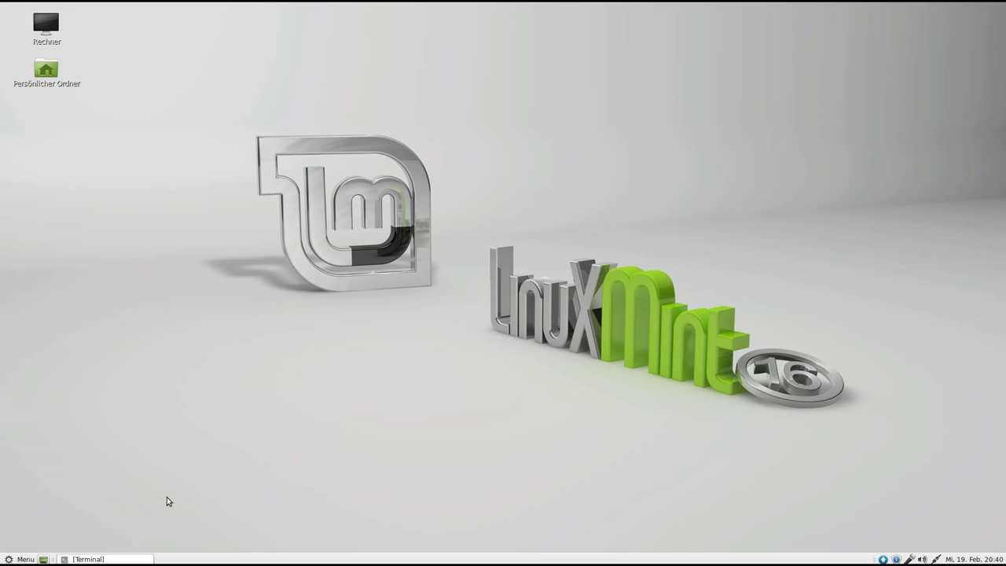
{"action": "left_click", "coordinate": [640, 359]}
Look at the desktop's document creation options and the dialog for creating a launcher, cancelling it without an entry.
{"action": "right_click", "coordinate": [495, 63]}
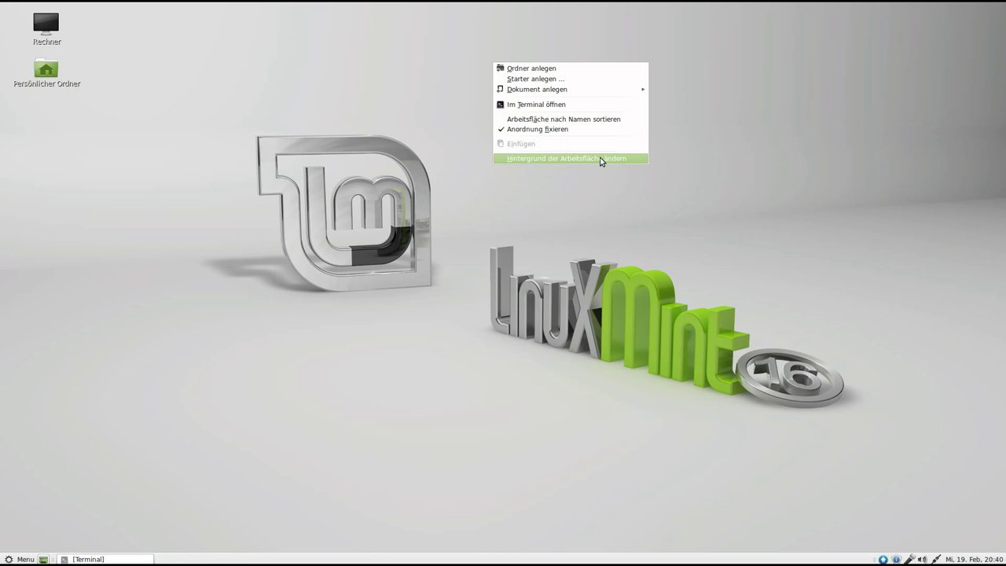
{"action": "mouse_move", "coordinate": [606, 88]}
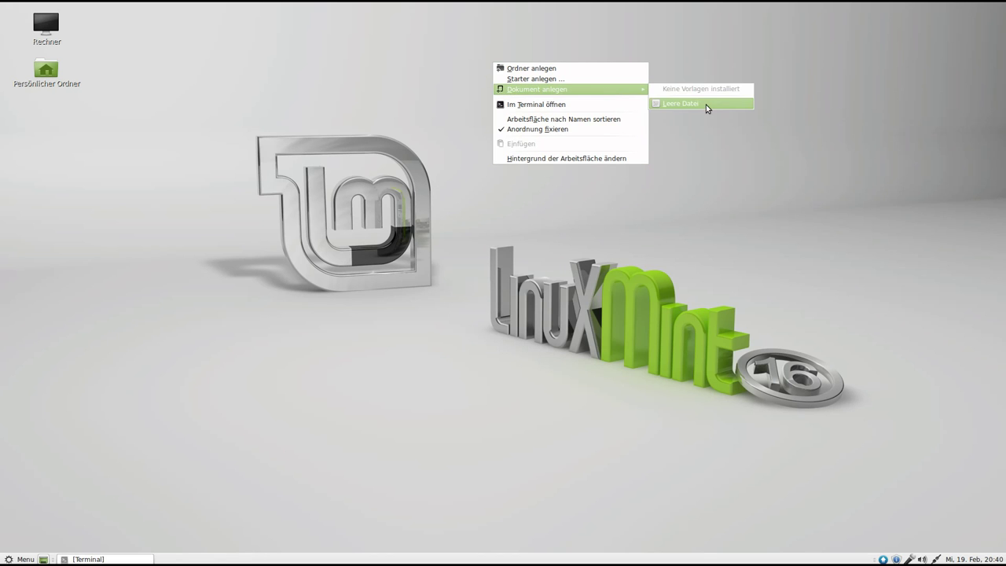
{"action": "left_click", "coordinate": [560, 79]}
{"action": "left_click_drag", "start_coordinate": [561, 233], "coordinate": [489, 115]}
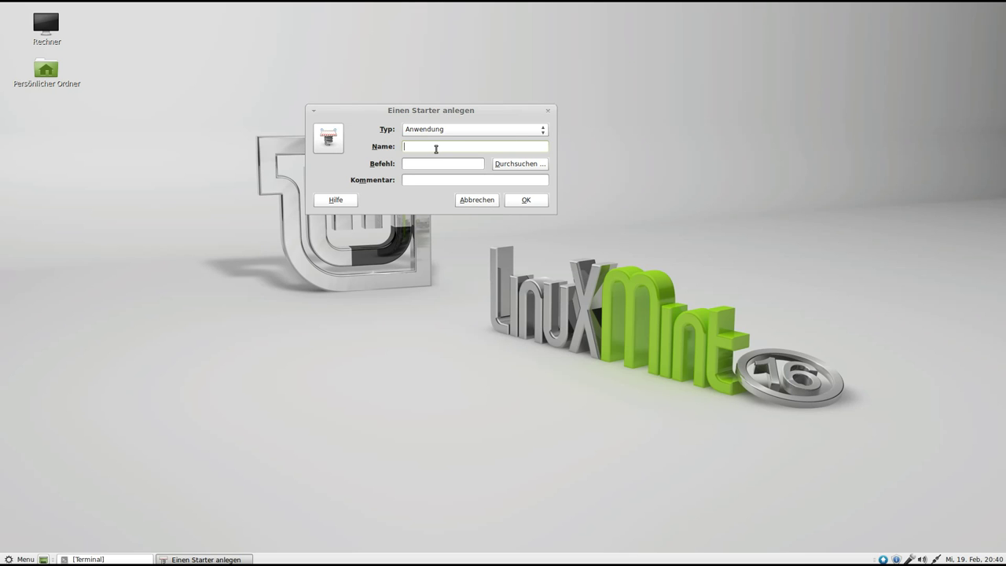
{"action": "left_click", "coordinate": [475, 199]}
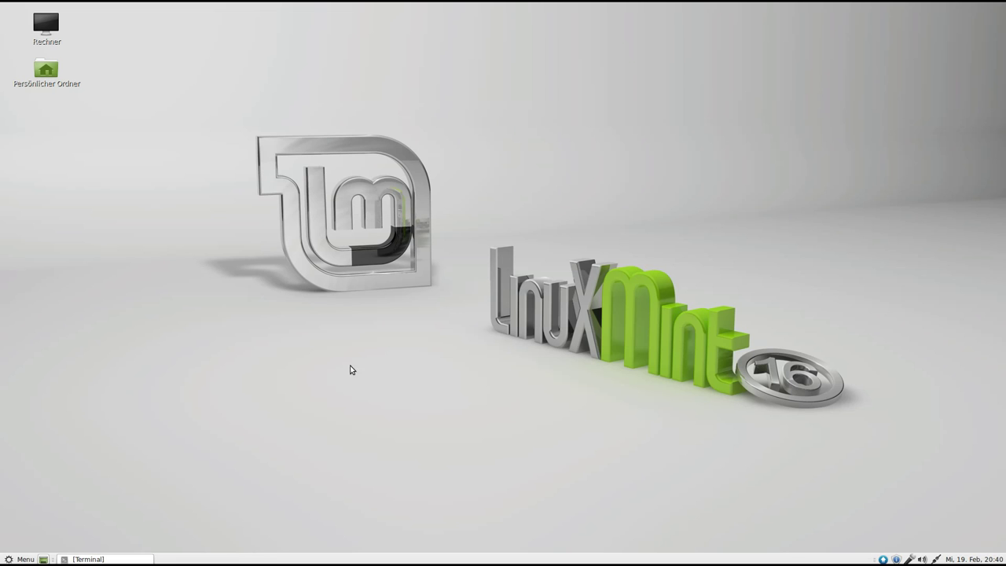
Open a terminal, check the MATE-Terminal version in its Info window and close that window.
{"action": "left_click", "coordinate": [21, 558]}
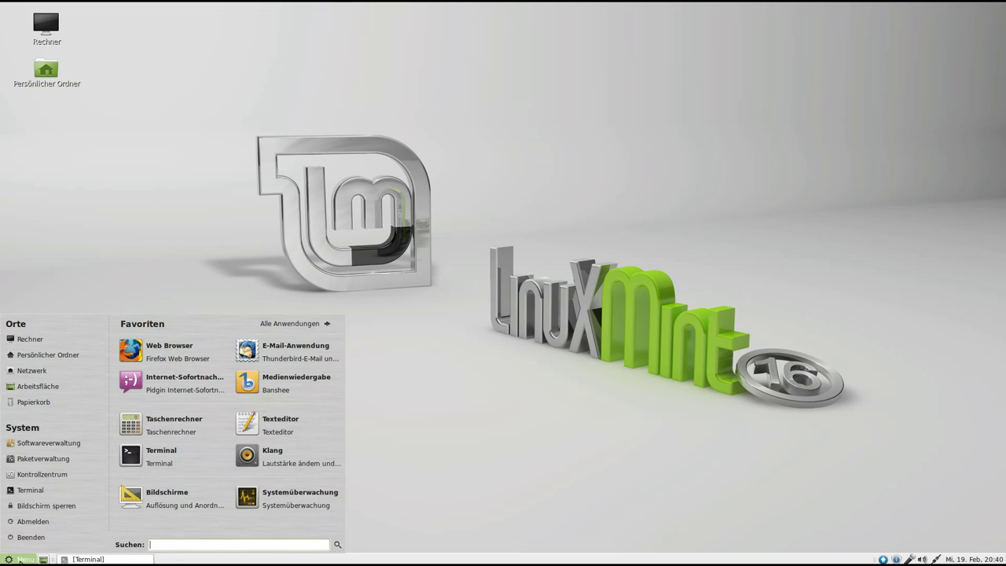
{"action": "left_click", "coordinate": [155, 460]}
{"action": "left_click", "coordinate": [333, 61]}
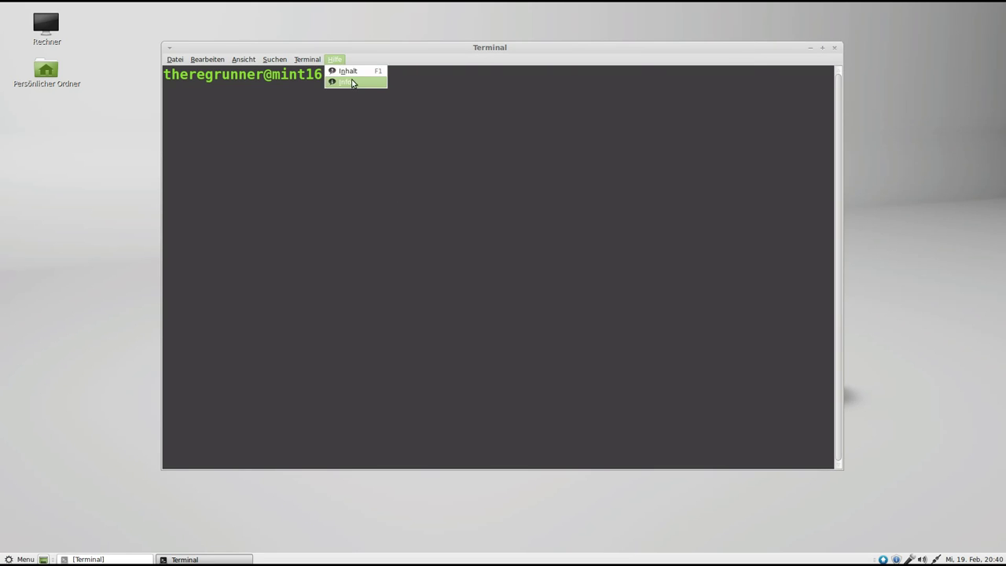
{"action": "left_click", "coordinate": [353, 82]}
{"action": "left_click_drag", "start_coordinate": [533, 245], "coordinate": [454, 250]}
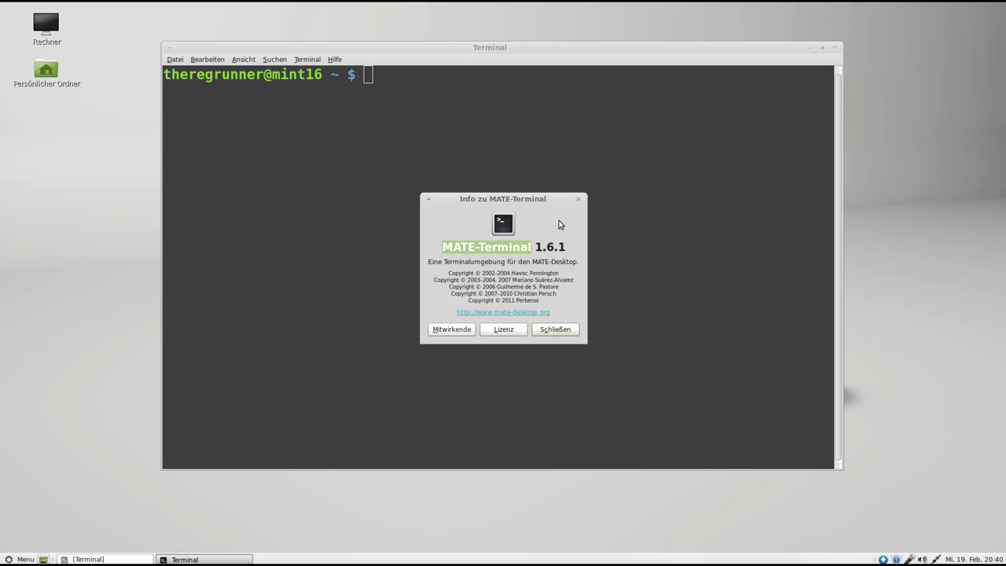
{"action": "left_click", "coordinate": [580, 199]}
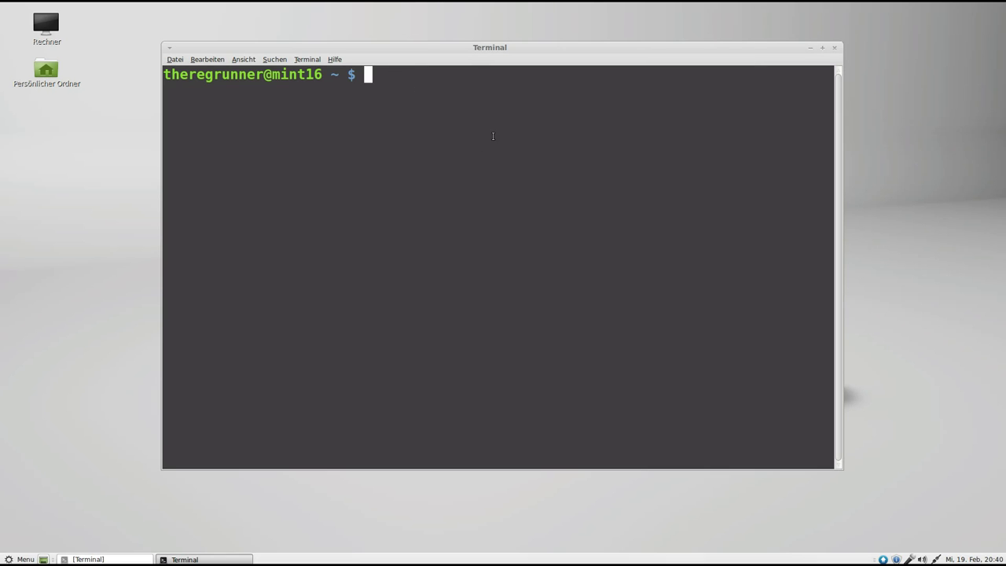
Set the terminal's Default profile font to Monospace 13, close the profile settings and move the terminal window toward the screen's center.
{"action": "left_click", "coordinate": [175, 60]}
{"action": "mouse_move", "coordinate": [190, 63]}
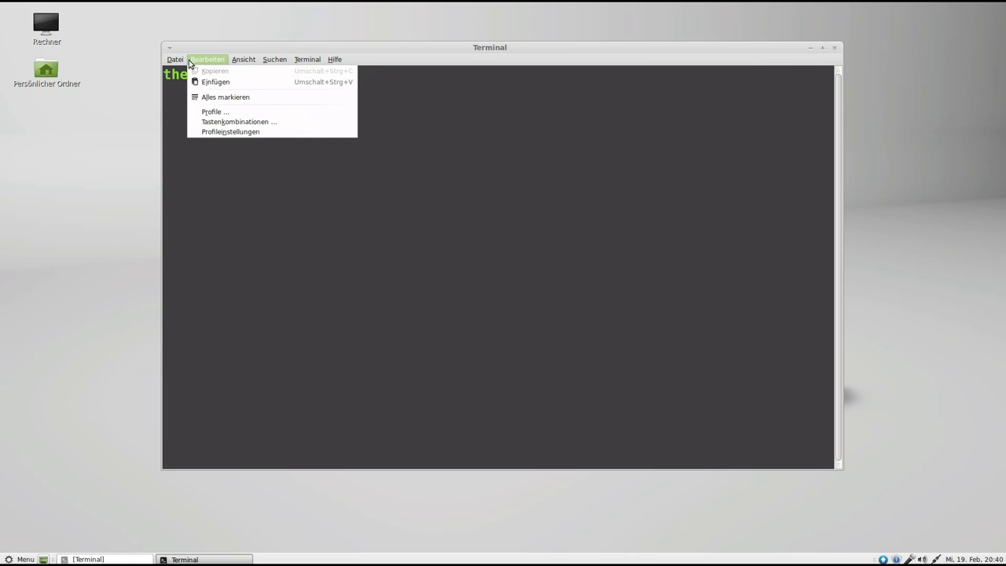
{"action": "left_click", "coordinate": [262, 135]}
{"action": "left_click_drag", "start_coordinate": [506, 132], "coordinate": [462, 201]}
{"action": "left_click", "coordinate": [423, 275]}
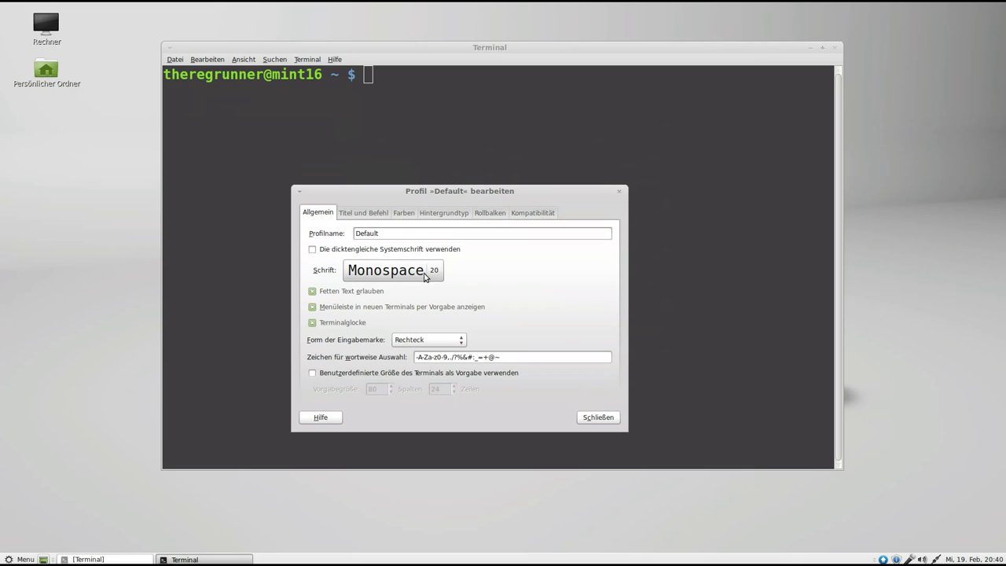
{"action": "scroll", "coordinate": [561, 301], "scroll_direction": "up", "scroll_amount": 2}
{"action": "left_click", "coordinate": [559, 303]}
{"action": "left_click", "coordinate": [549, 399]}
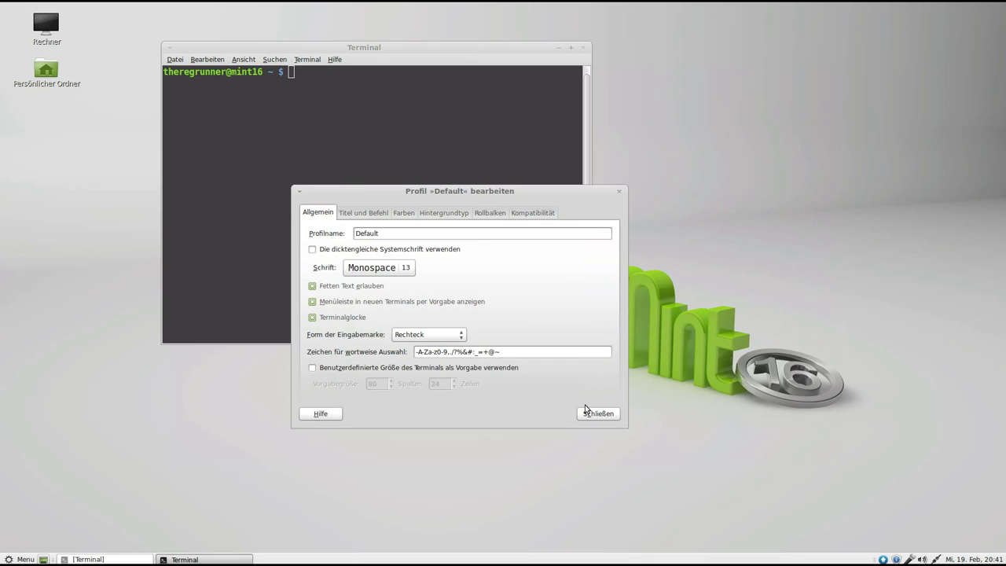
{"action": "left_click", "coordinate": [586, 411]}
{"action": "left_click_drag", "start_coordinate": [446, 48], "coordinate": [504, 94]}
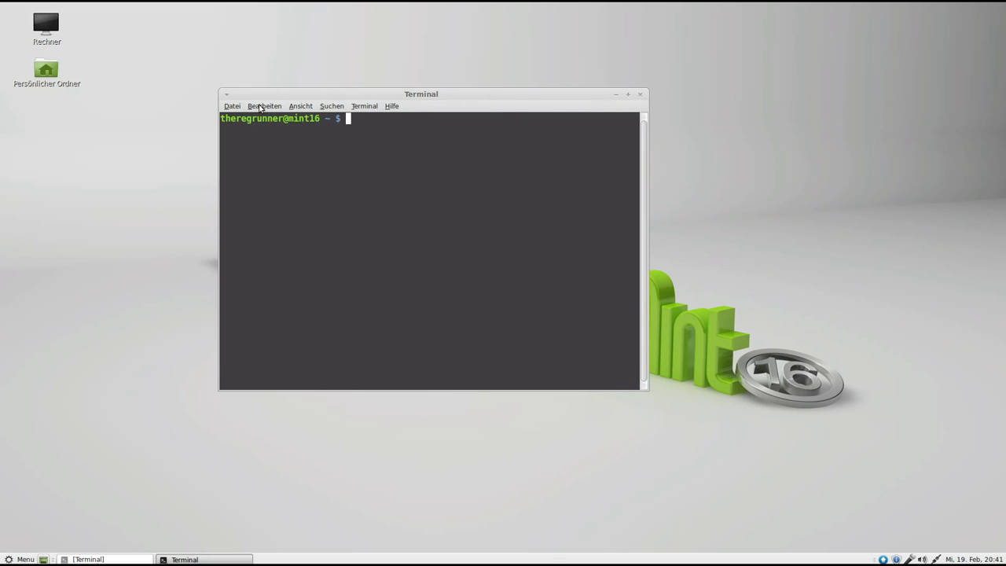
Look through the compatibility, background and scrollbar settings of the terminal's Default profile.
{"action": "left_click", "coordinate": [264, 105]}
{"action": "left_click", "coordinate": [325, 177]}
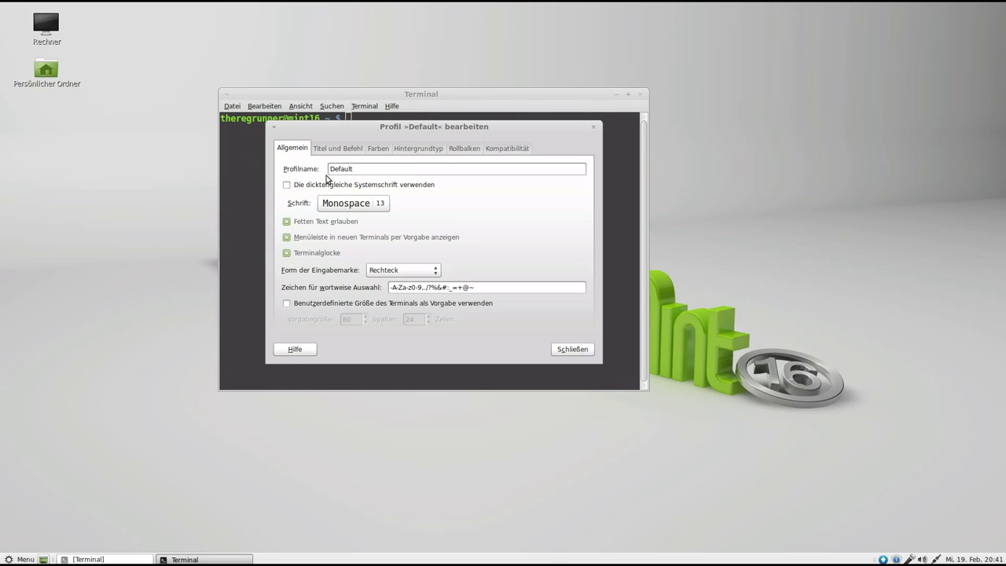
{"action": "left_click", "coordinate": [497, 150]}
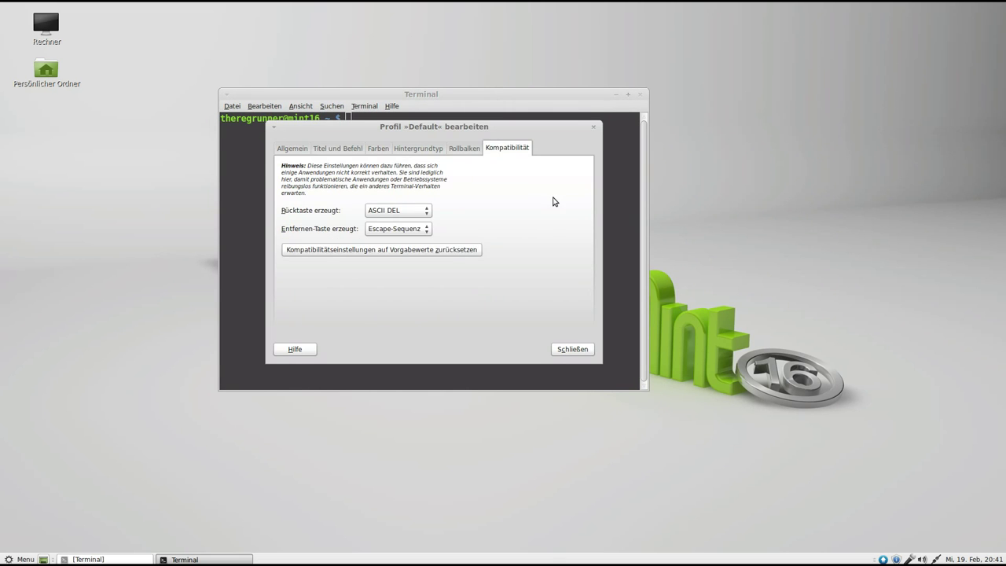
{"action": "left_click", "coordinate": [462, 149]}
{"action": "left_click", "coordinate": [434, 149]}
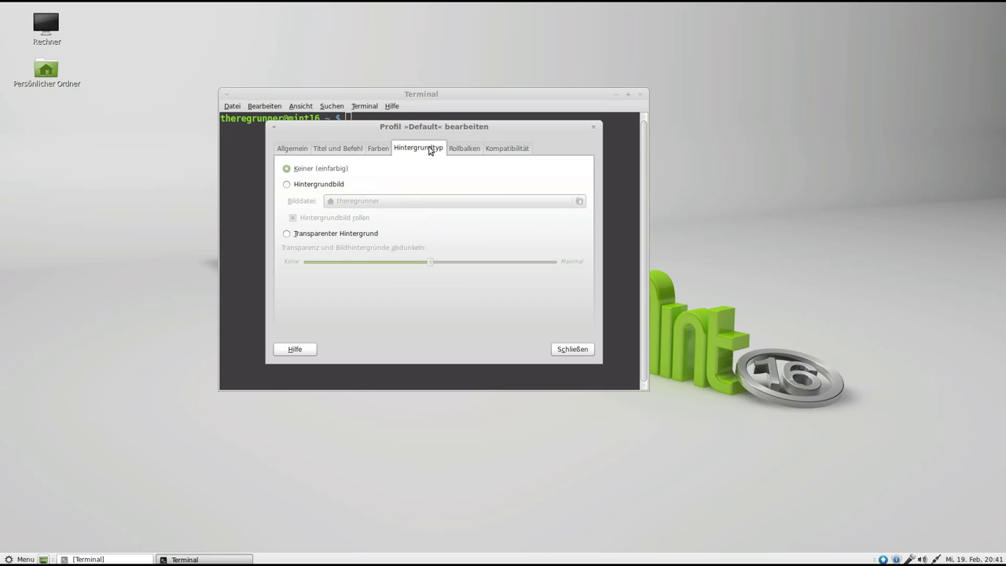
{"action": "left_click", "coordinate": [462, 149]}
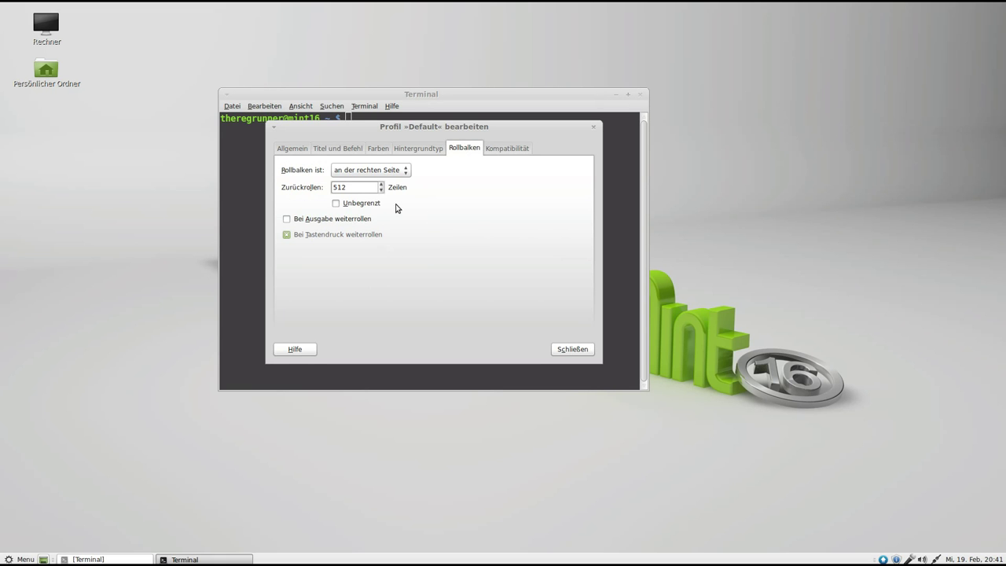
Give the Default profile a transparent background darkened about four fifths toward Maximal, check it on the moved terminal and close the terminal.
{"action": "left_click", "coordinate": [418, 149]}
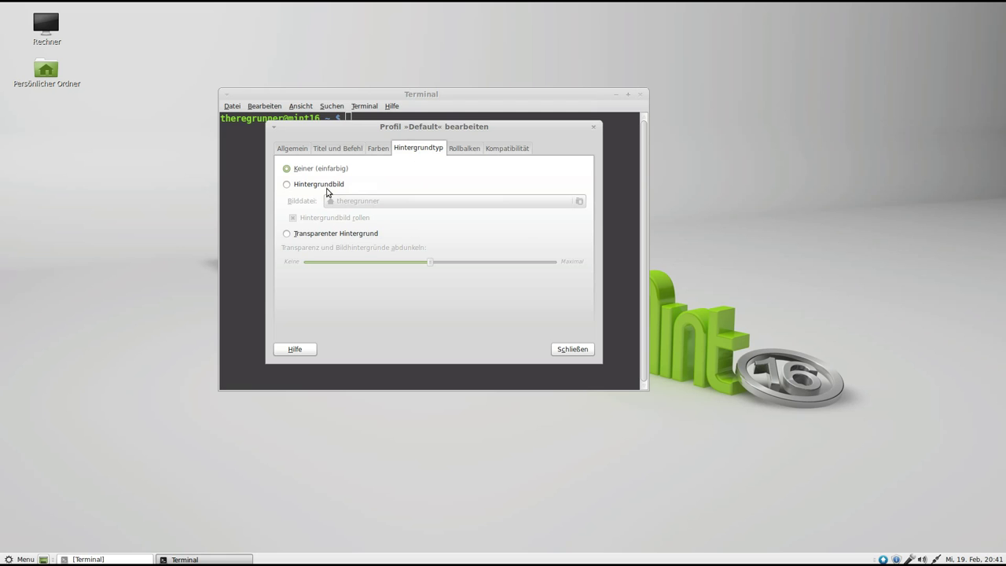
{"action": "left_click", "coordinate": [300, 235]}
{"action": "left_click_drag", "start_coordinate": [431, 261], "coordinate": [506, 263]}
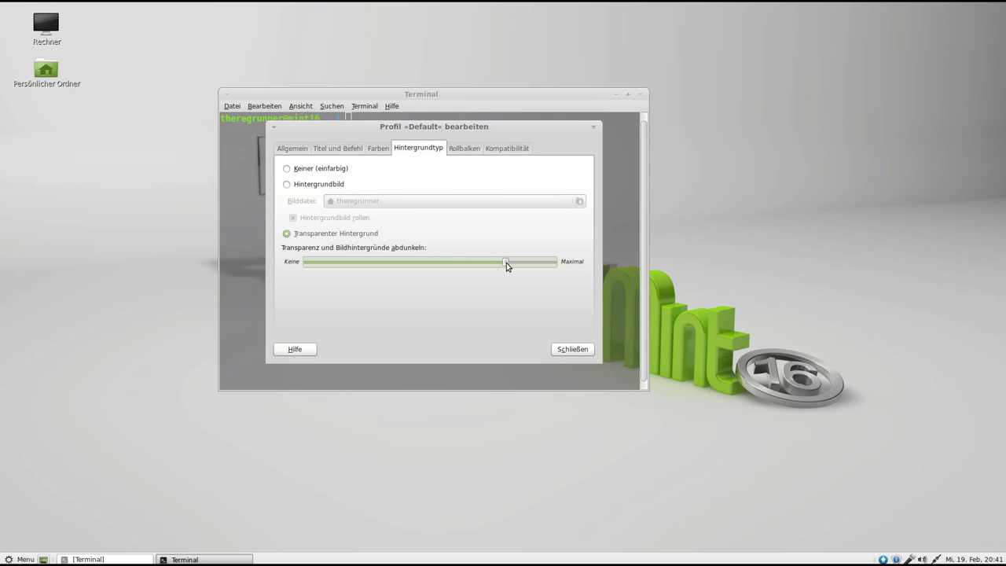
{"action": "left_click", "coordinate": [571, 350]}
{"action": "left_click_drag", "start_coordinate": [466, 95], "coordinate": [499, 88]}
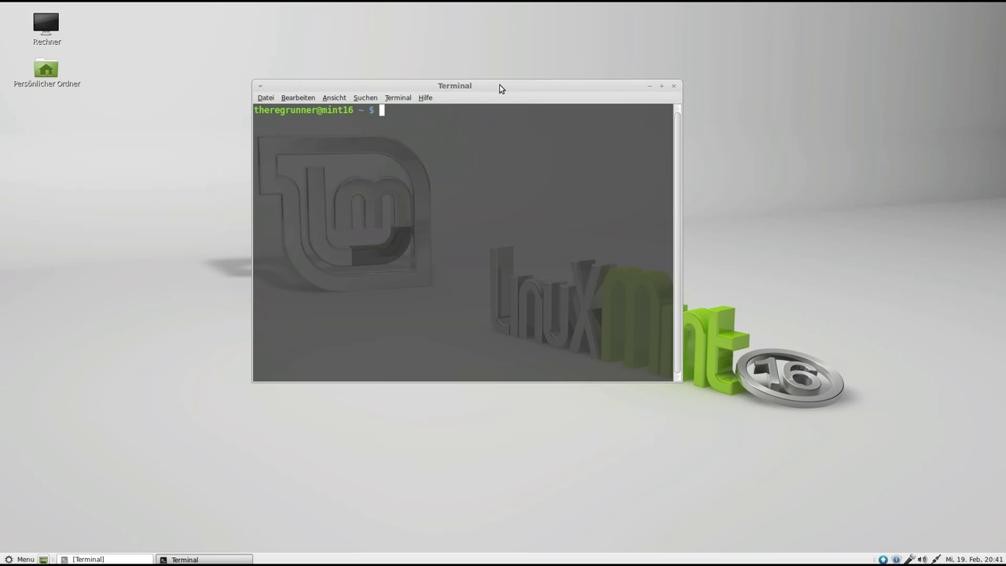
{"action": "left_click", "coordinate": [674, 87]}
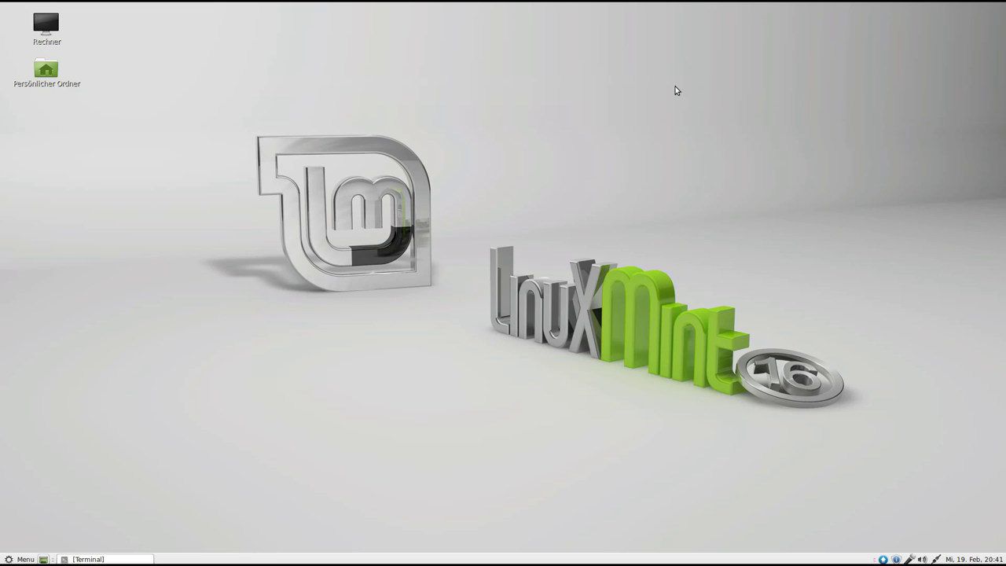
Open the appearance settings through the desktop background options, show the themes and move the window toward the screen's center.
{"action": "right_click", "coordinate": [475, 213]}
{"action": "left_click", "coordinate": [575, 320]}
{"action": "right_click", "coordinate": [509, 158]}
{"action": "left_click", "coordinate": [589, 256]}
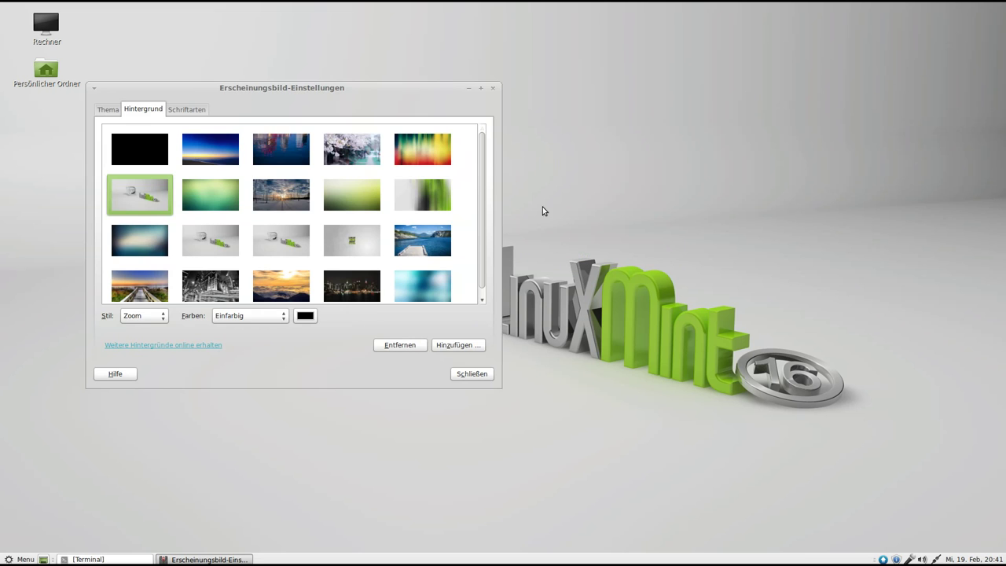
{"action": "left_click", "coordinate": [295, 107]}
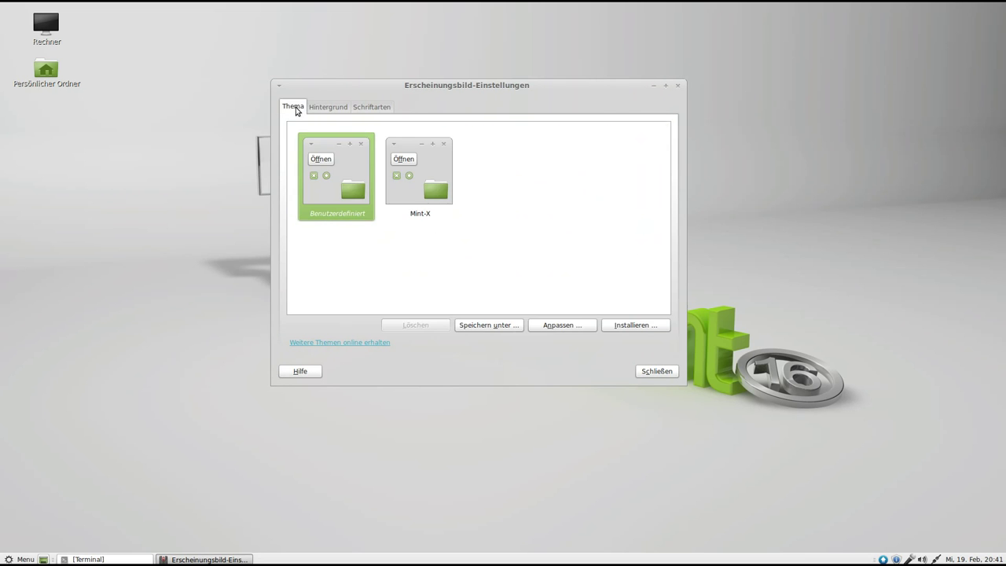
{"action": "left_click_drag", "start_coordinate": [413, 88], "coordinate": [497, 97]}
Customize the current theme's window content to Redmond and close the customization dialog.
{"action": "left_click", "coordinate": [618, 333]}
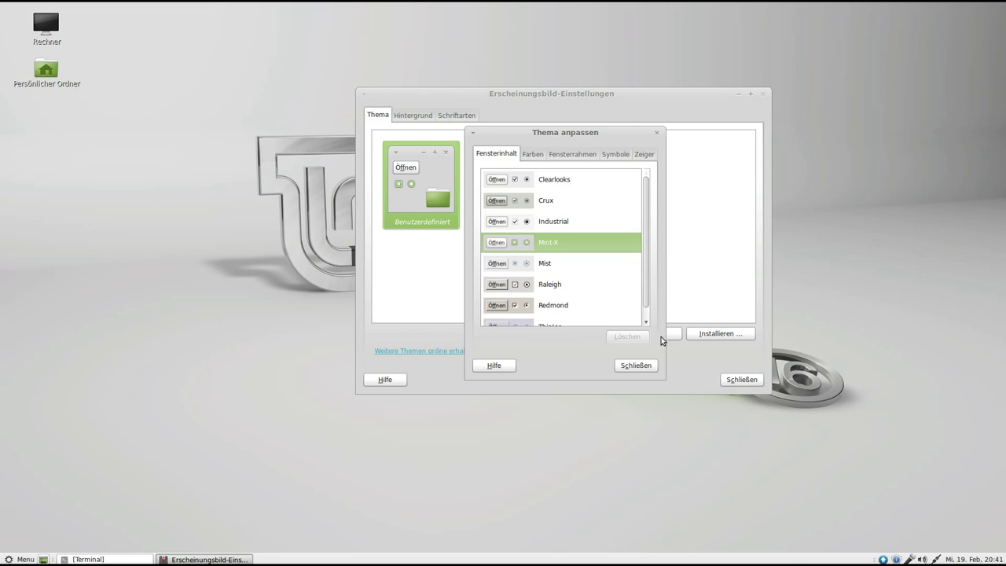
{"action": "left_click_drag", "start_coordinate": [604, 134], "coordinate": [258, 89]}
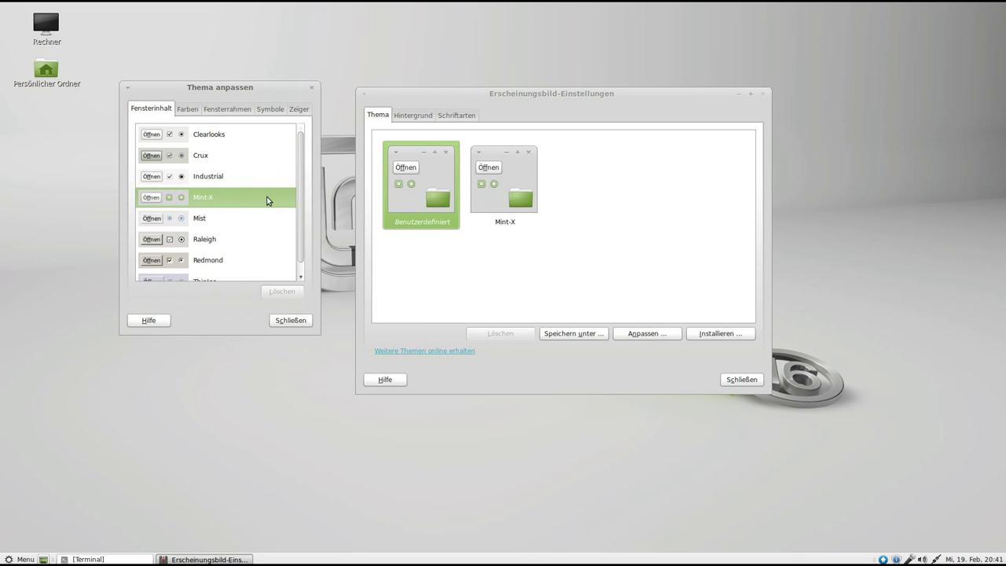
{"action": "scroll", "coordinate": [265, 197], "scroll_direction": "down", "scroll_amount": 1}
{"action": "left_click", "coordinate": [166, 246]}
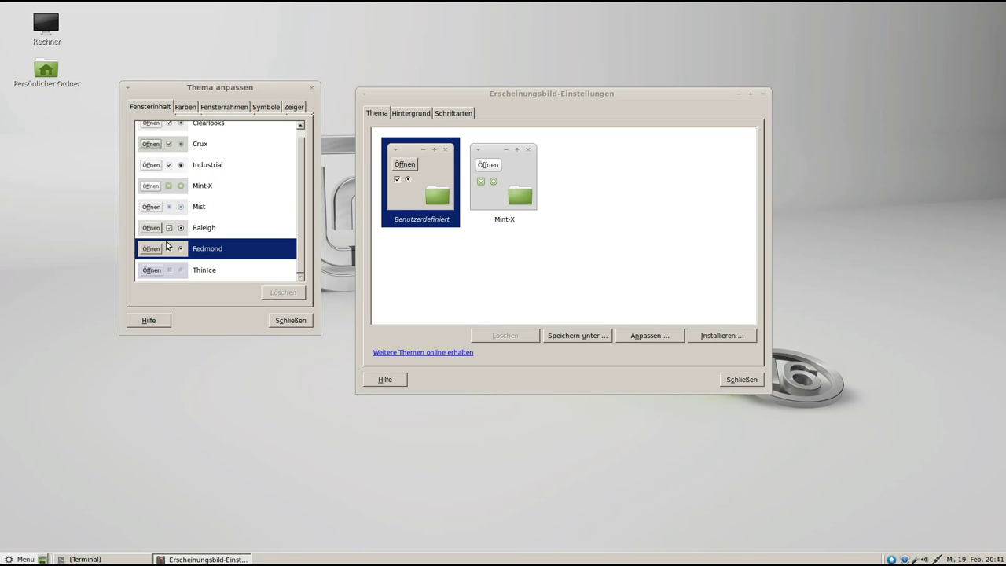
{"action": "left_click_drag", "start_coordinate": [252, 88], "coordinate": [255, 100]}
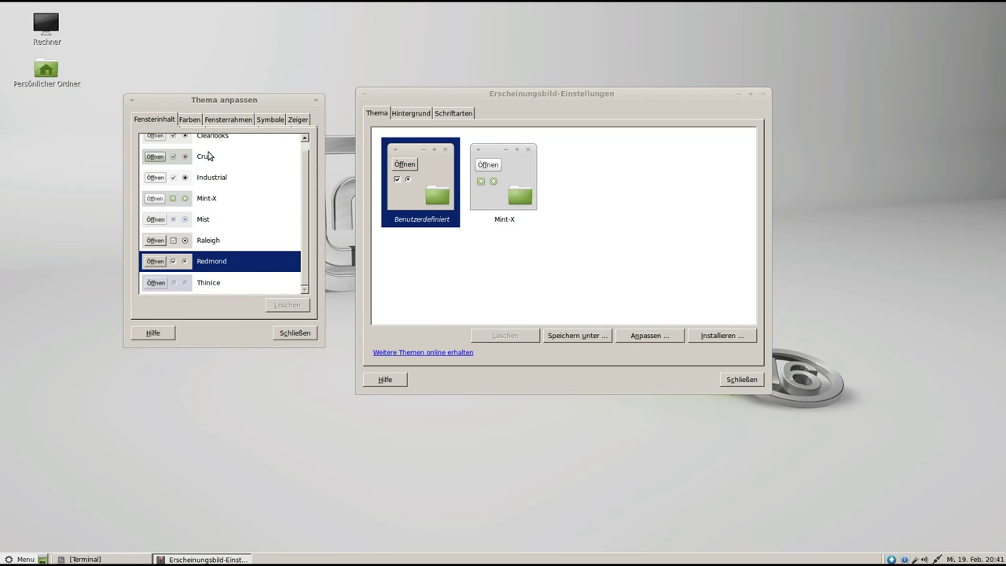
{"action": "left_click", "coordinate": [294, 332]}
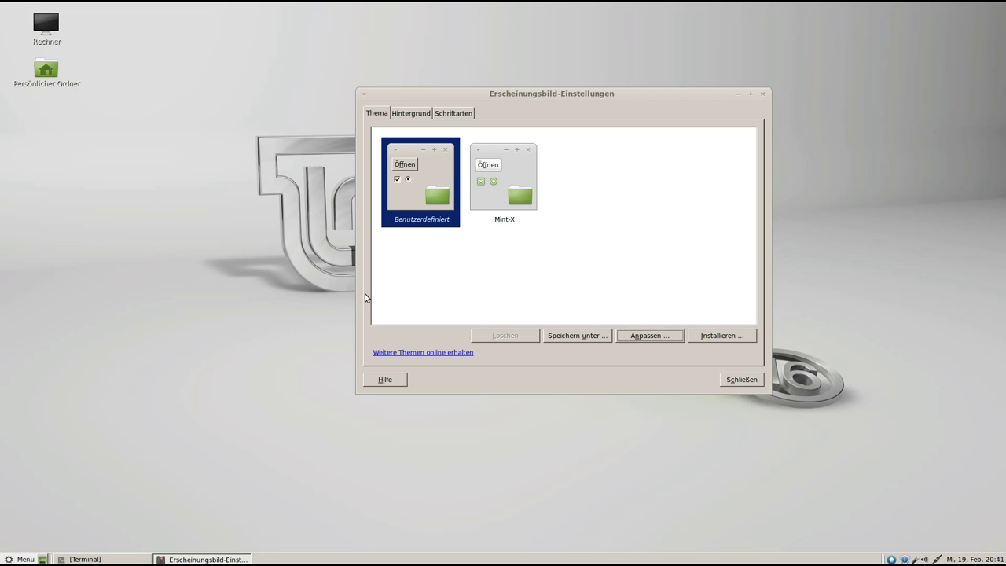
{"action": "left_click_drag", "start_coordinate": [540, 95], "coordinate": [498, 98]}
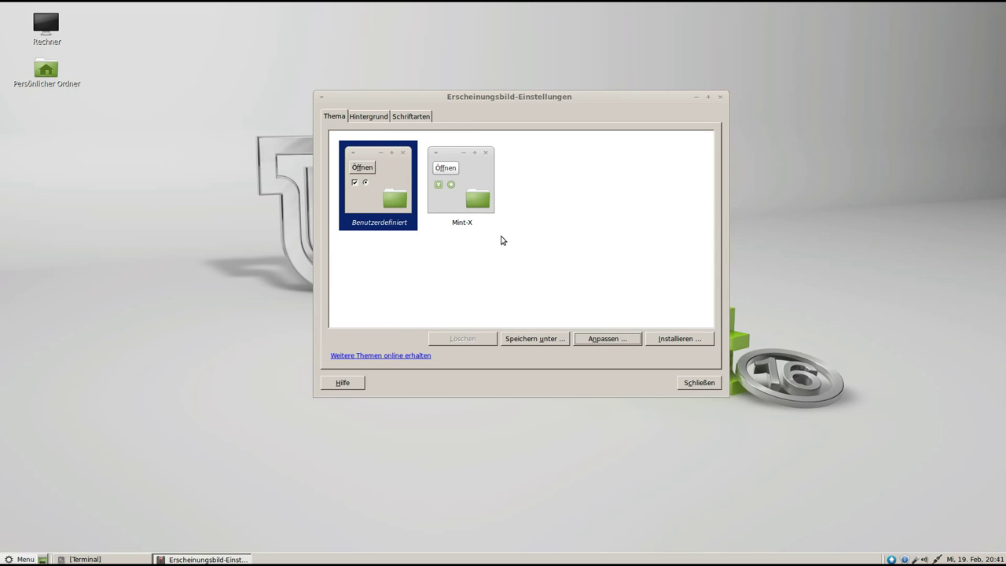
Set the custom theme's window frame to WinMe, close the customization dialog and reposition the appearance window.
{"action": "left_click", "coordinate": [378, 196]}
{"action": "left_click", "coordinate": [627, 342]}
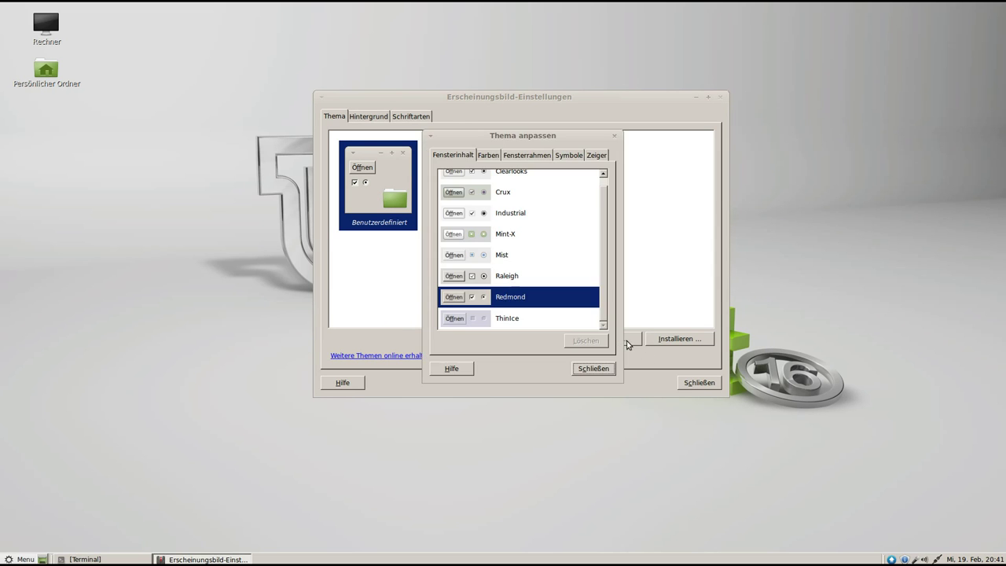
{"action": "left_click", "coordinate": [511, 156]}
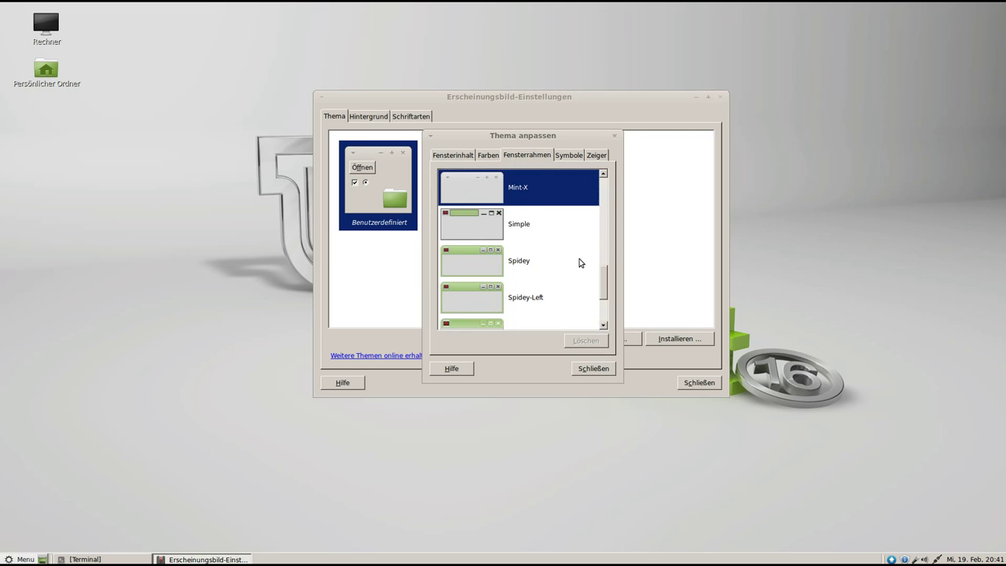
{"action": "scroll", "coordinate": [579, 262], "scroll_direction": "down", "scroll_amount": 3}
{"action": "left_click", "coordinate": [476, 309]}
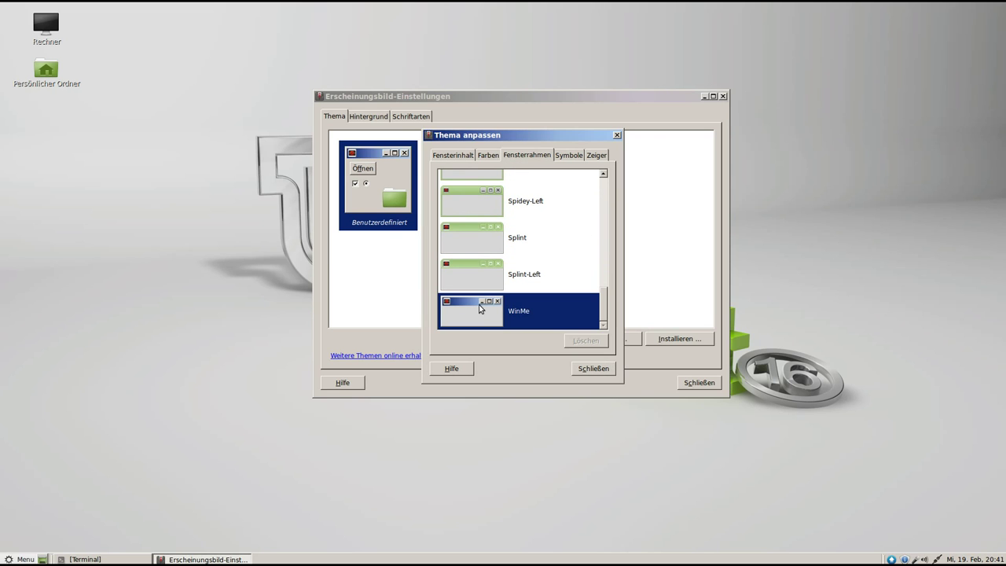
{"action": "left_click", "coordinate": [597, 368]}
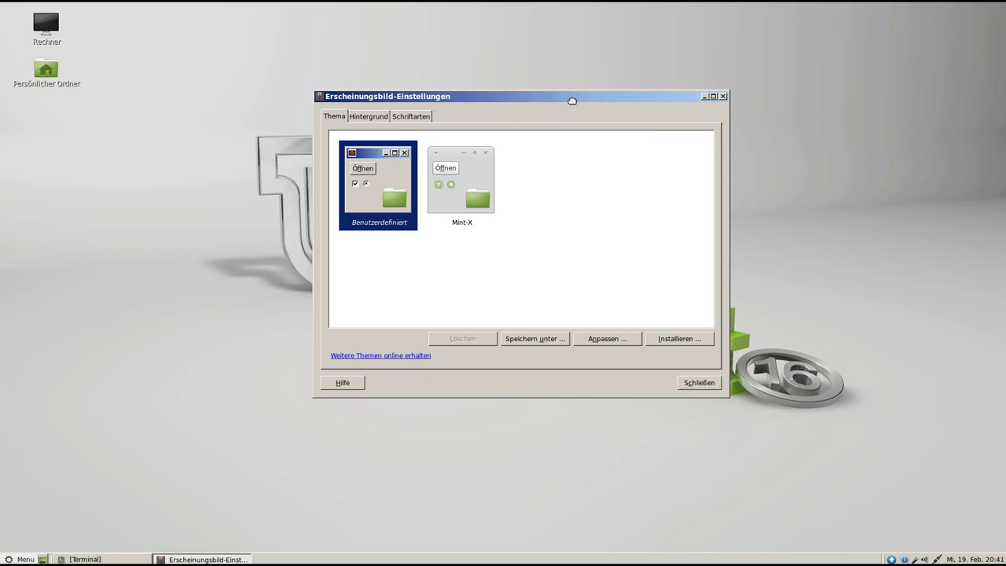
{"action": "left_click_drag", "start_coordinate": [572, 100], "coordinate": [497, 110]}
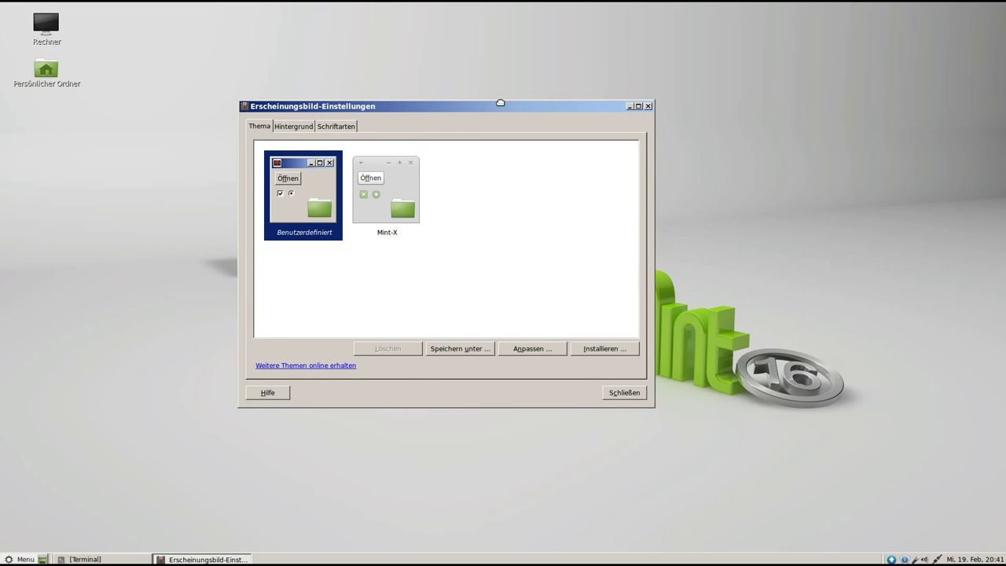
Look at the link for further online themes and the theme installation dialog, cancelling it without choosing a package.
{"action": "left_click_drag", "start_coordinate": [498, 105], "coordinate": [533, 99]}
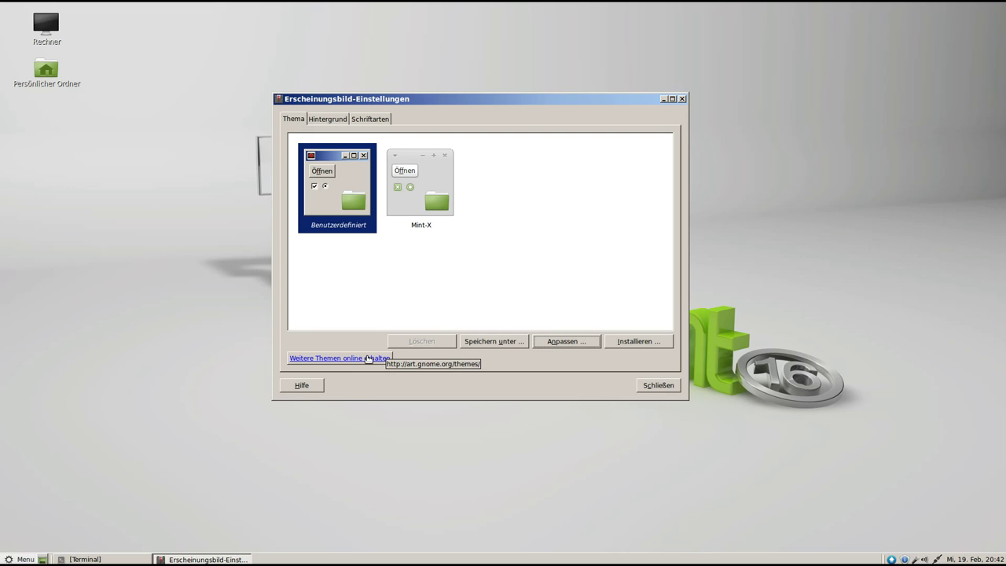
{"action": "left_click", "coordinate": [654, 342]}
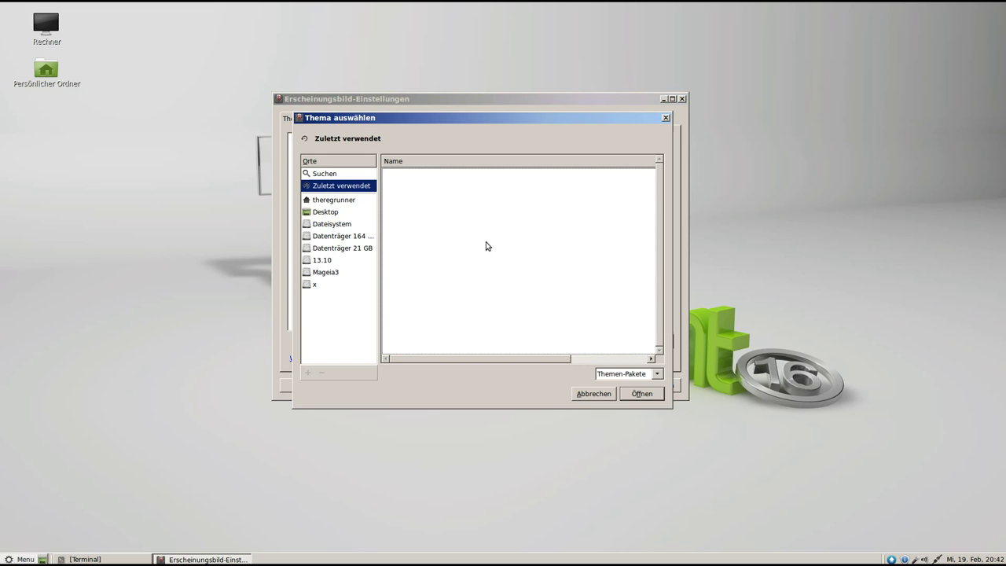
{"action": "left_click", "coordinate": [599, 392]}
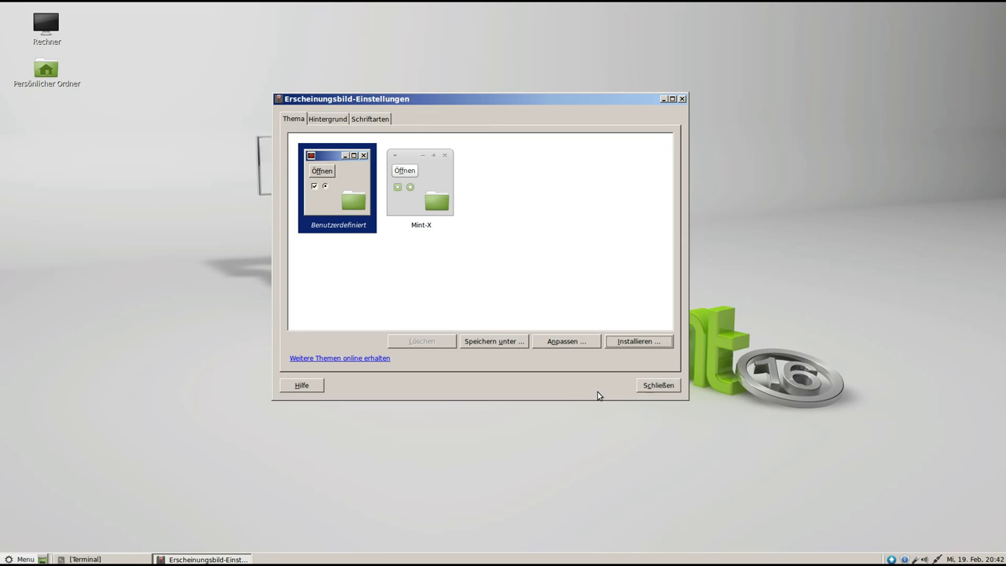
Set the application font to Sans size 22 in the font settings, check it in the moved window and close the appearance settings.
{"action": "mouse_move", "coordinate": [486, 114]}
{"action": "left_mouse_down"}
{"action": "mouse_move", "coordinate": [479, 133]}
{"action": "mouse_move", "coordinate": [491, 127]}
{"action": "left_mouse_up"}
{"action": "left_click", "coordinate": [374, 133]}
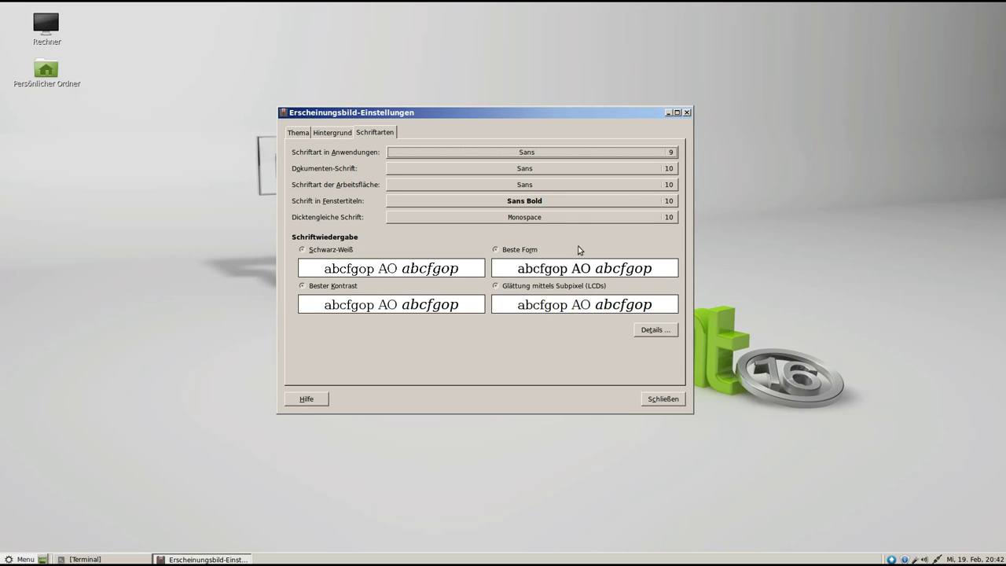
{"action": "left_click", "coordinate": [461, 155]}
{"action": "scroll", "coordinate": [587, 275], "scroll_direction": "down", "scroll_amount": 3}
{"action": "left_click", "coordinate": [583, 269]}
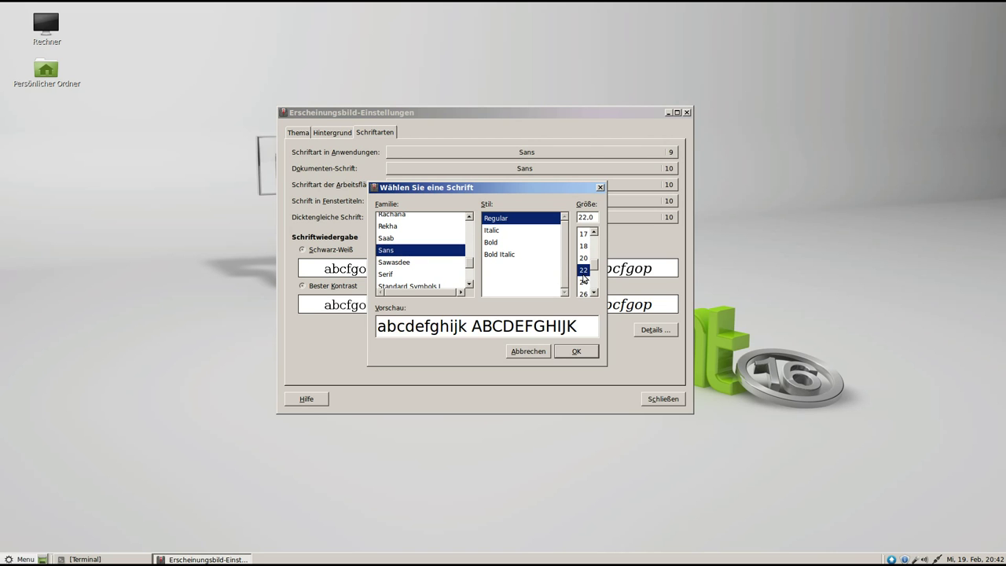
{"action": "left_click", "coordinate": [575, 352]}
{"action": "left_click_drag", "start_coordinate": [590, 112], "coordinate": [485, 71]}
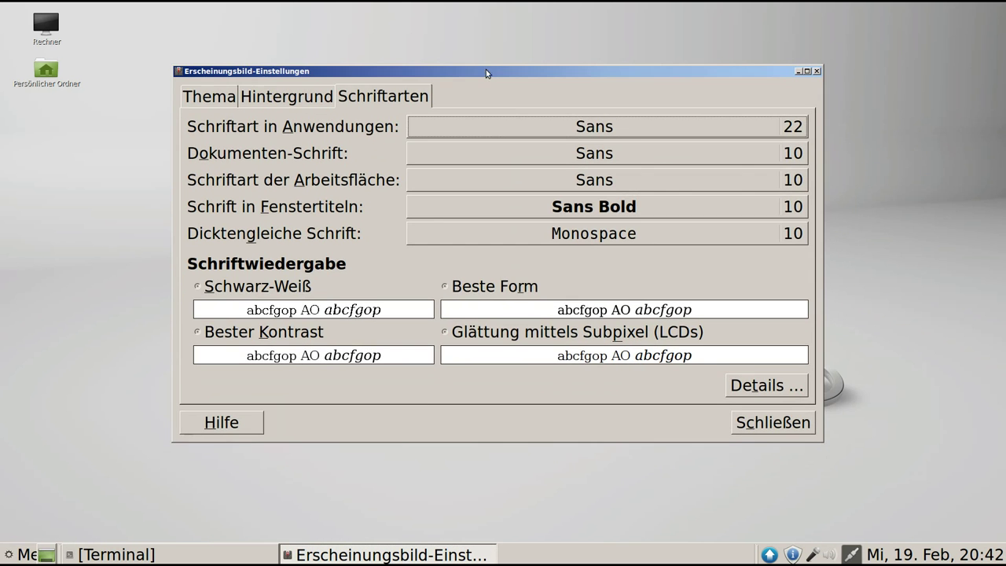
{"action": "left_click", "coordinate": [785, 427]}
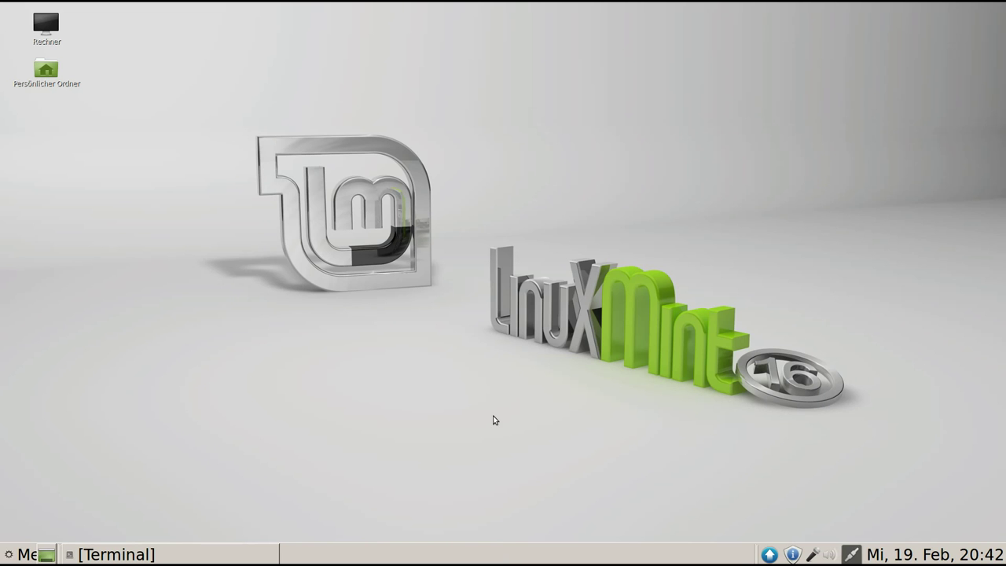
Open Firefox from the favourites, look at its available search engines, restore the window to a smaller size and close it.
{"action": "key", "text": "super"}
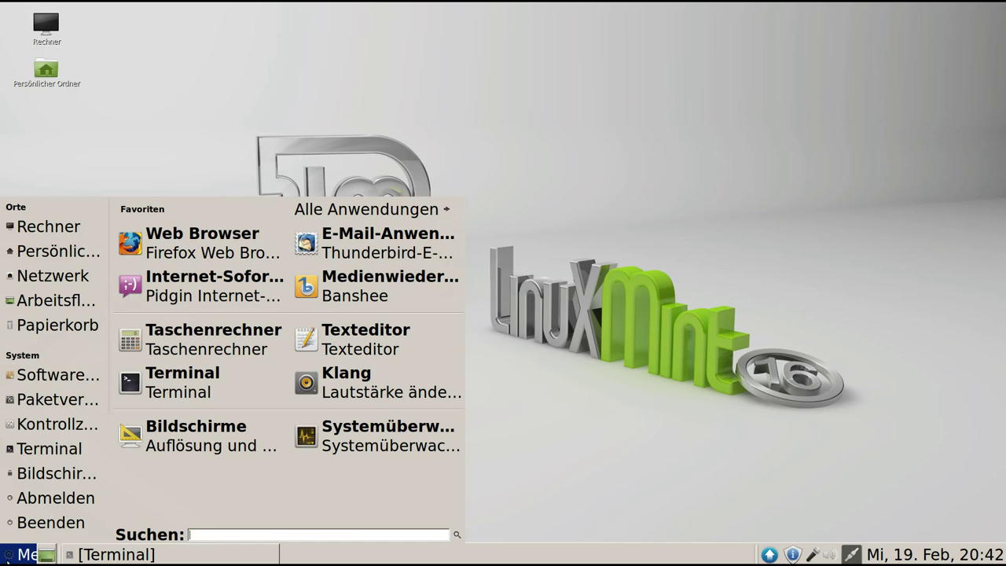
{"action": "left_click", "coordinate": [198, 249]}
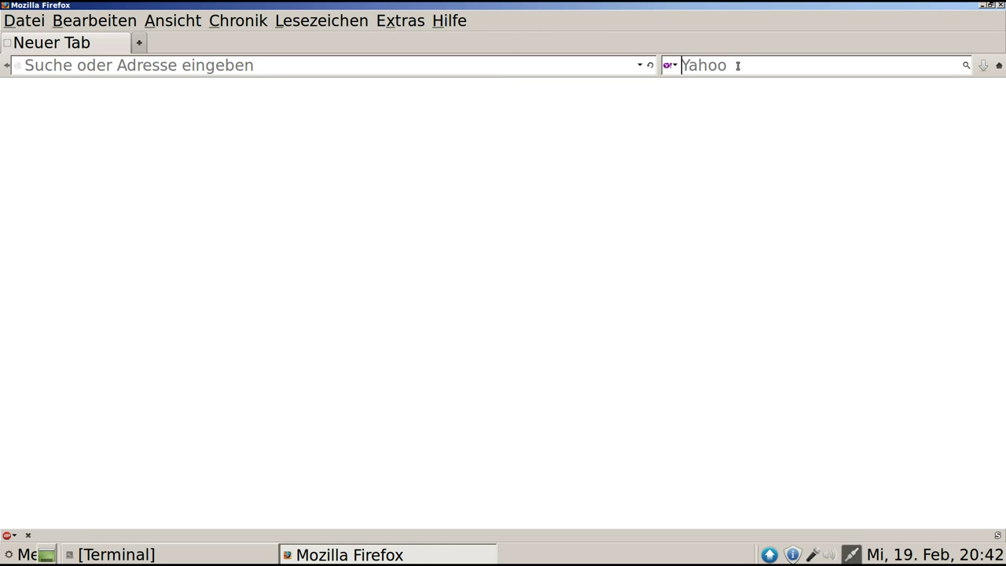
{"action": "left_click", "coordinate": [672, 66]}
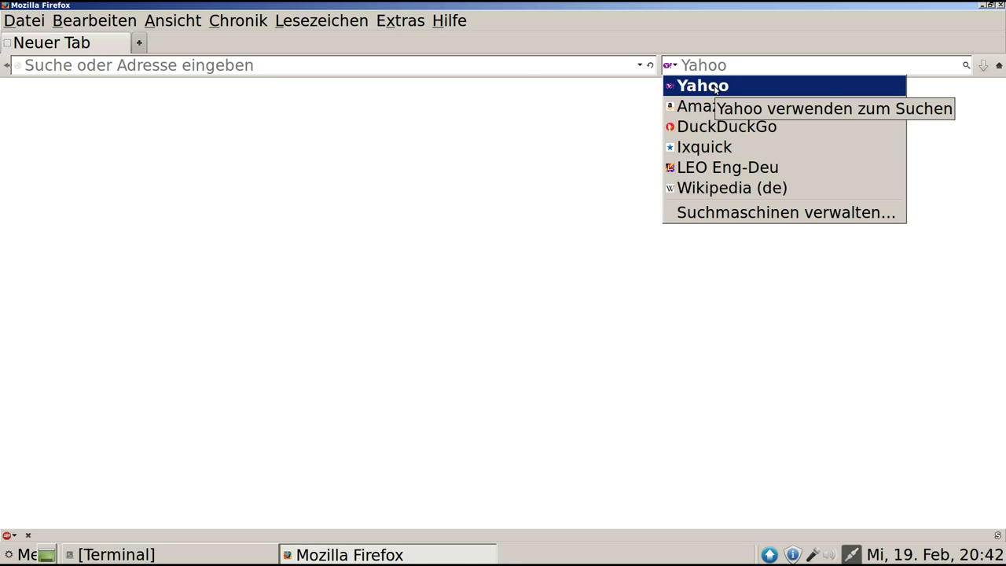
{"action": "left_click", "coordinate": [703, 21]}
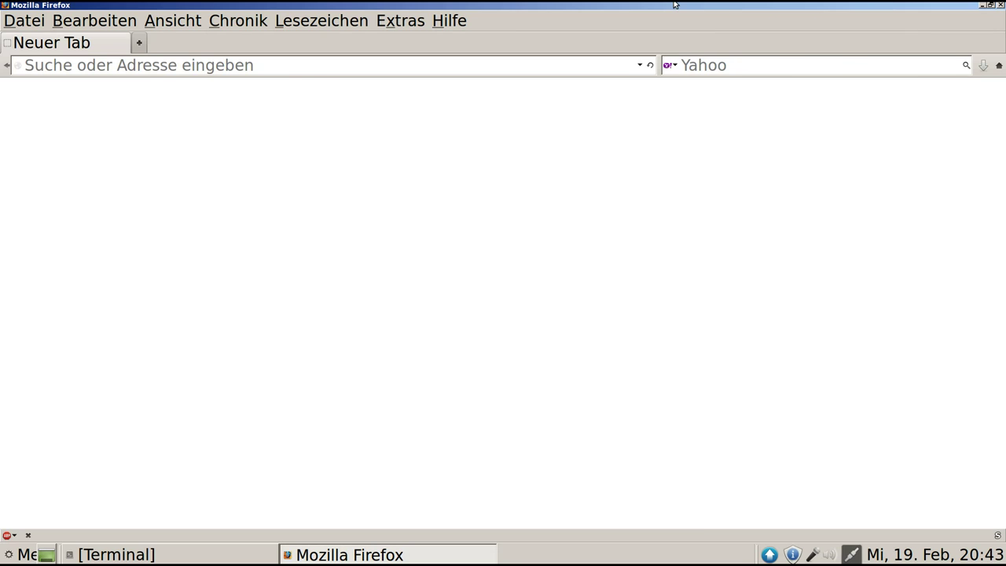
{"action": "double_click", "coordinate": [674, 4]}
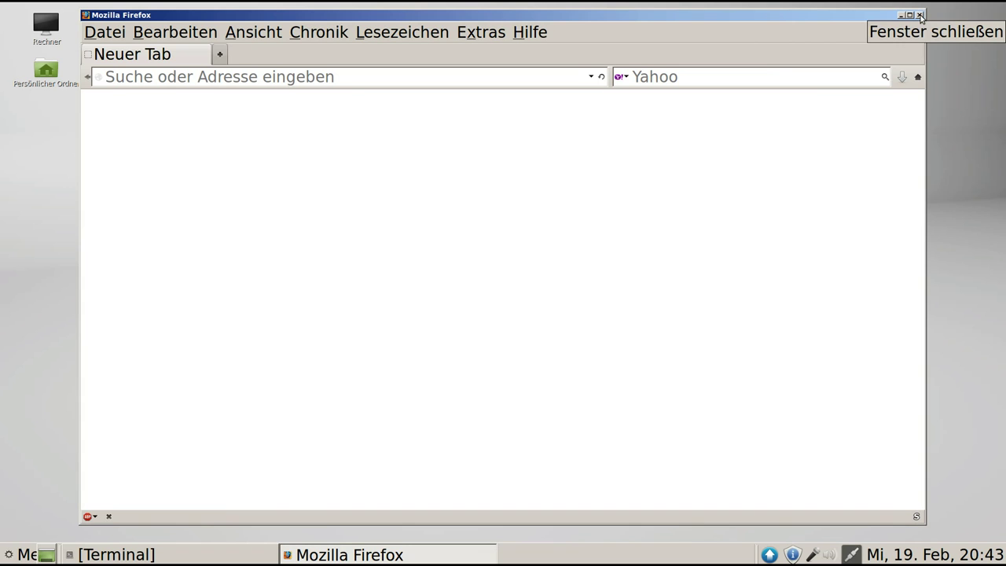
{"action": "left_click_drag", "start_coordinate": [696, 15], "coordinate": [713, 15]}
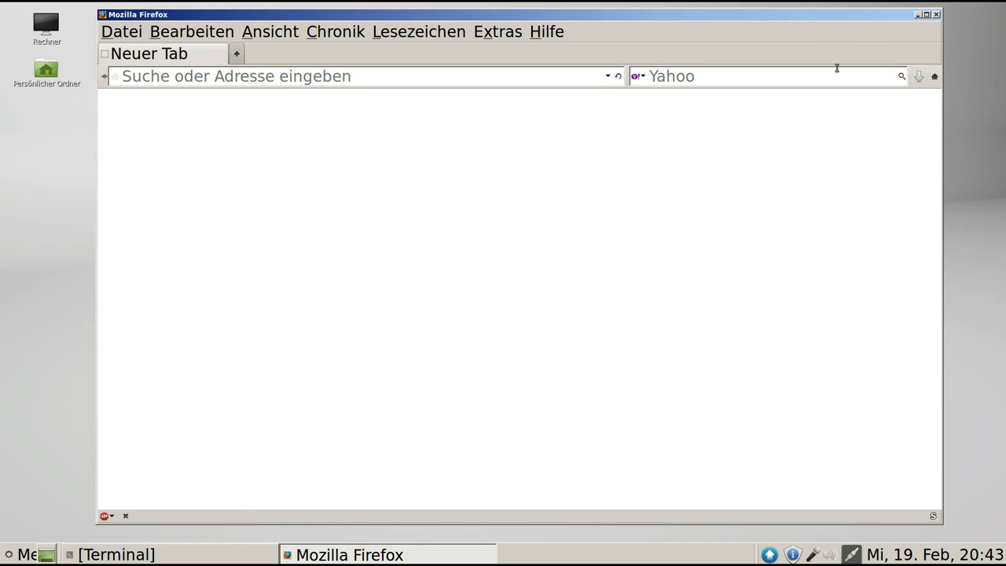
{"action": "left_click", "coordinate": [935, 15]}
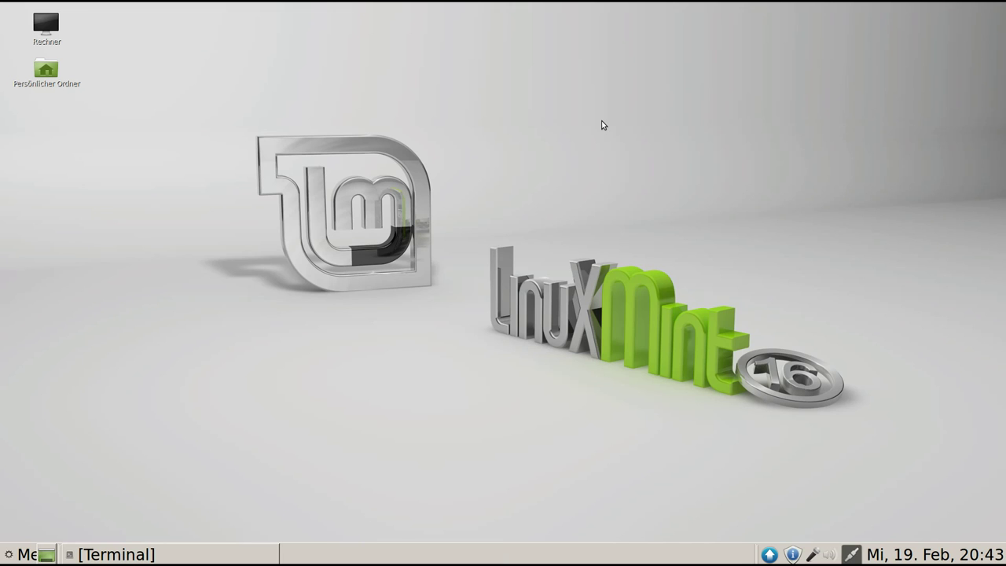
Restore the terminal window, move it around the desktop to view its transparent background, and minimize it again.
{"action": "left_click", "coordinate": [112, 554]}
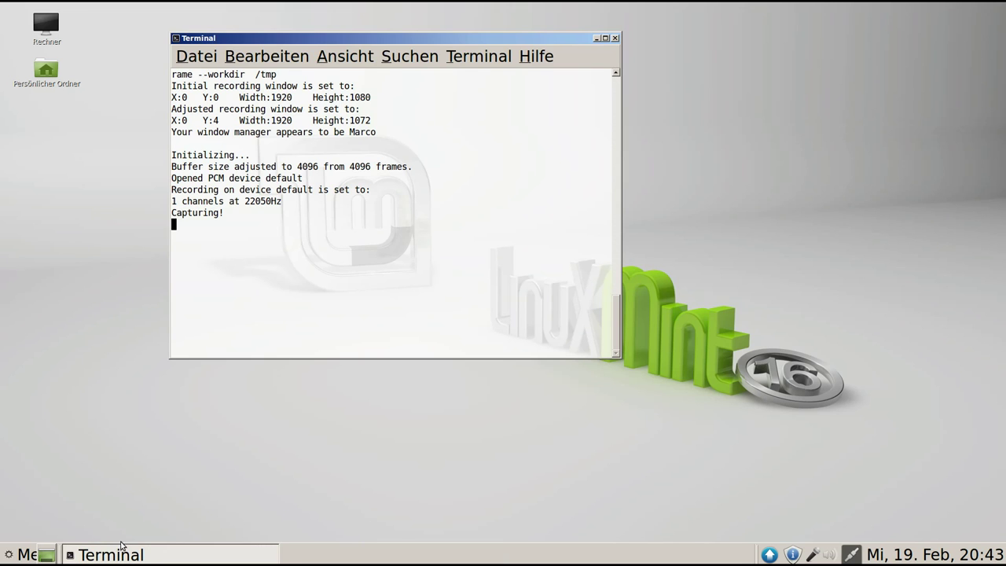
{"action": "left_click_drag", "start_coordinate": [444, 38], "coordinate": [519, 72]}
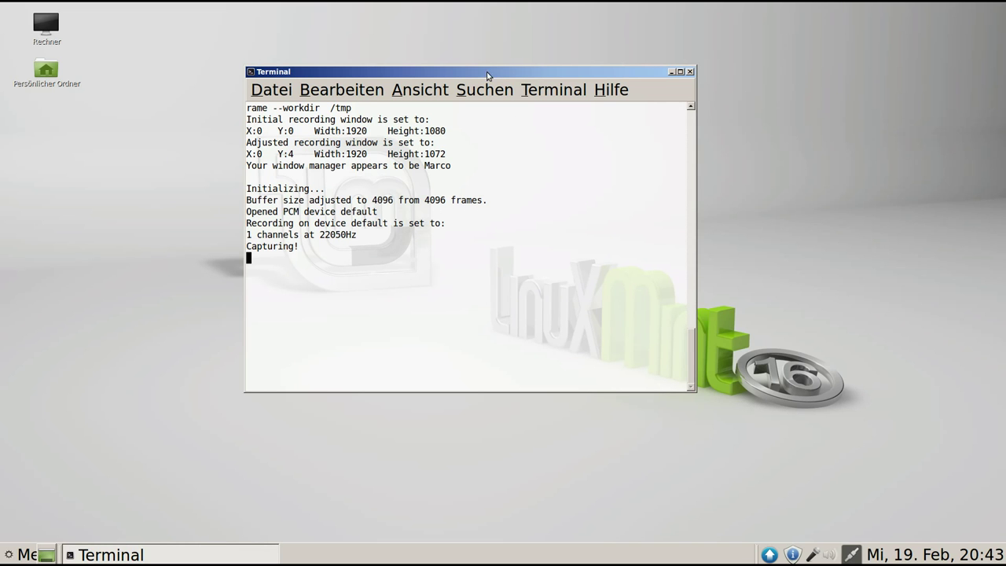
{"action": "left_click_drag", "start_coordinate": [488, 72], "coordinate": [510, 68]}
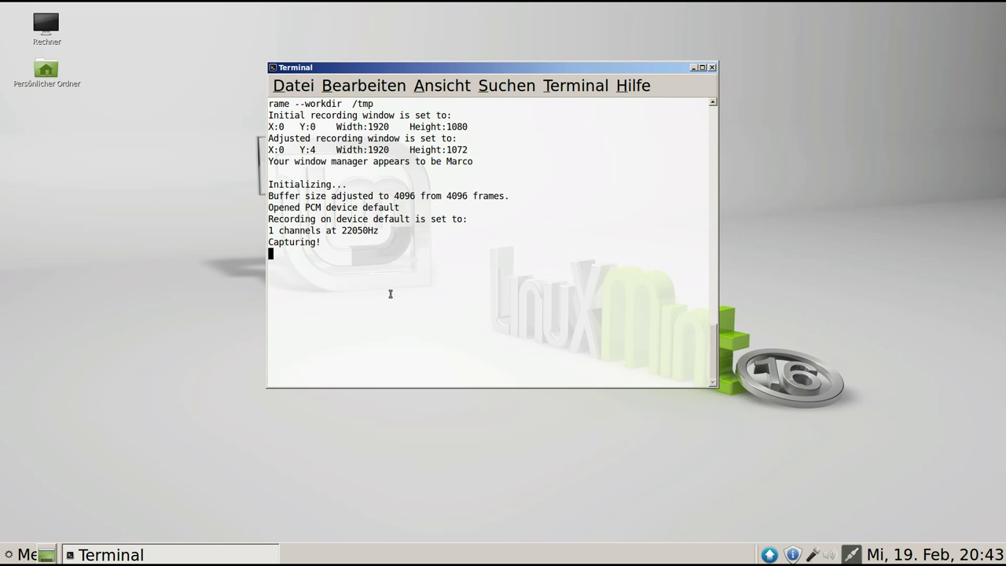
{"action": "left_click_drag", "start_coordinate": [545, 69], "coordinate": [547, 73]}
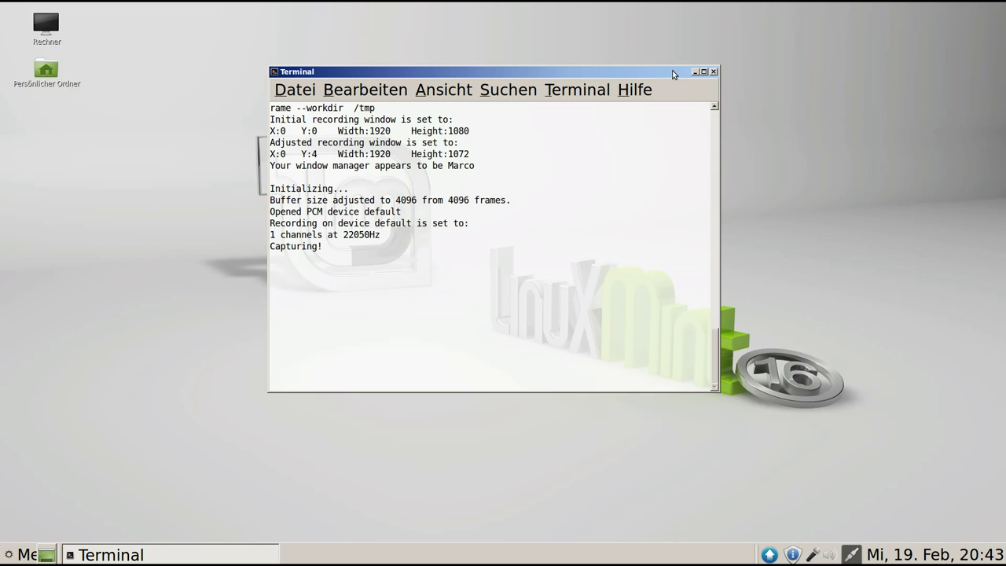
{"action": "left_click_drag", "start_coordinate": [637, 75], "coordinate": [619, 81]}
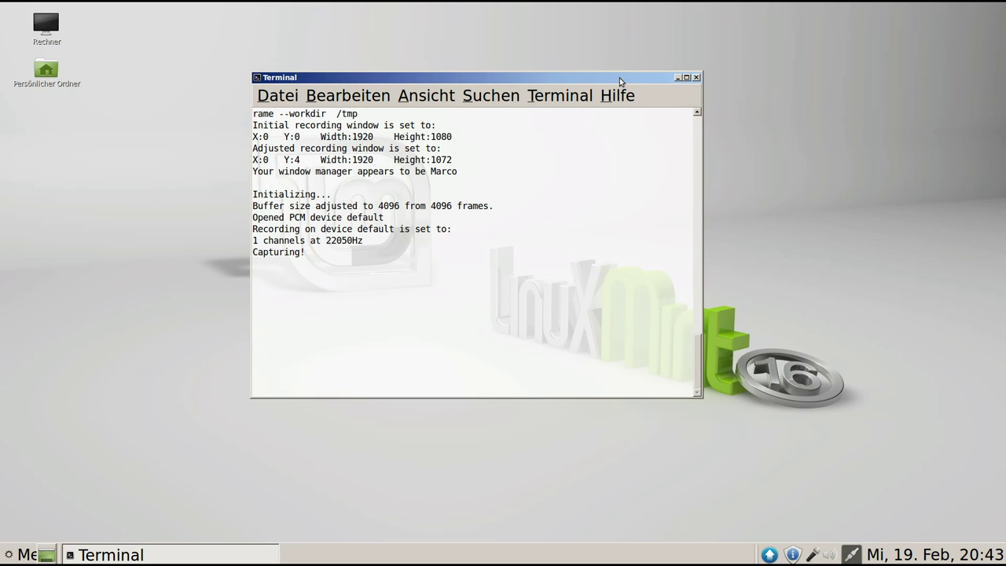
{"action": "left_click_drag", "start_coordinate": [637, 76], "coordinate": [582, 53]}
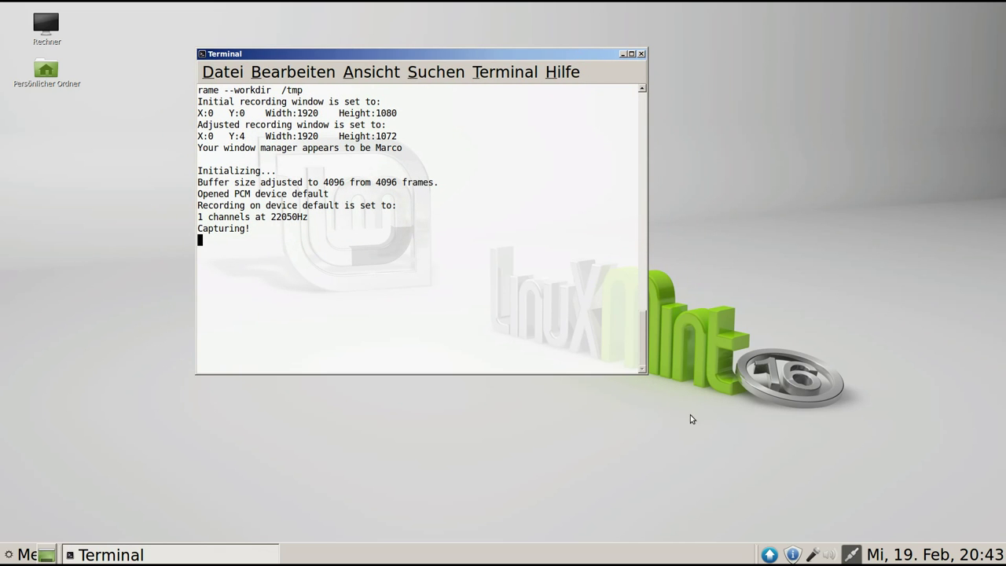
{"action": "left_click_drag", "start_coordinate": [571, 53], "coordinate": [618, 91]}
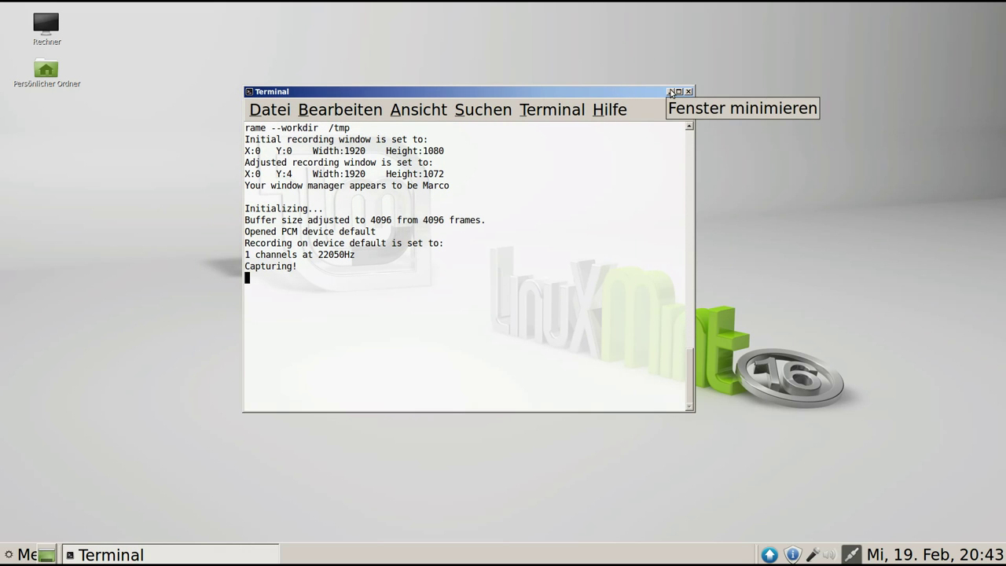
{"action": "left_click_drag", "start_coordinate": [670, 93], "coordinate": [674, 84]}
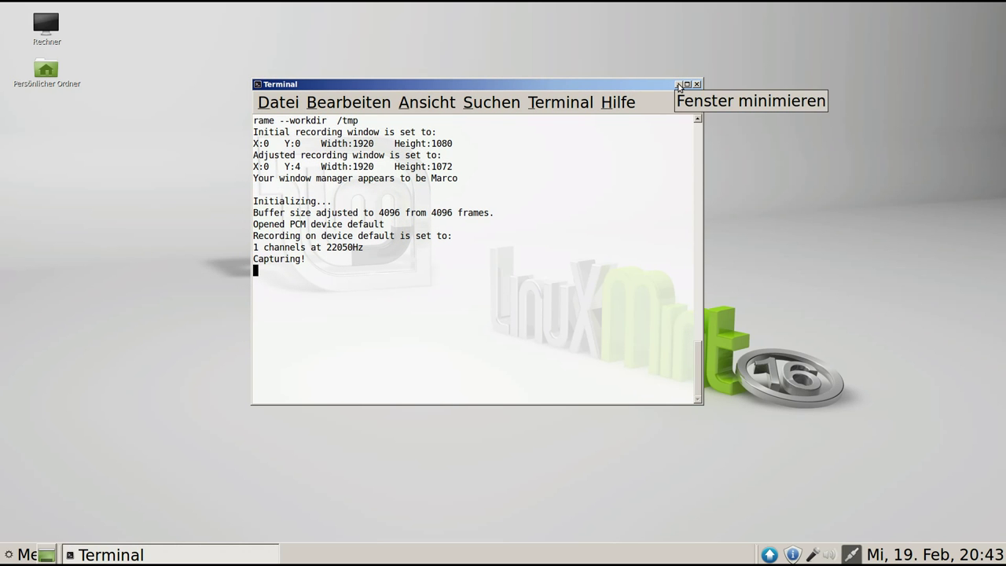
{"action": "left_click", "coordinate": [679, 84]}
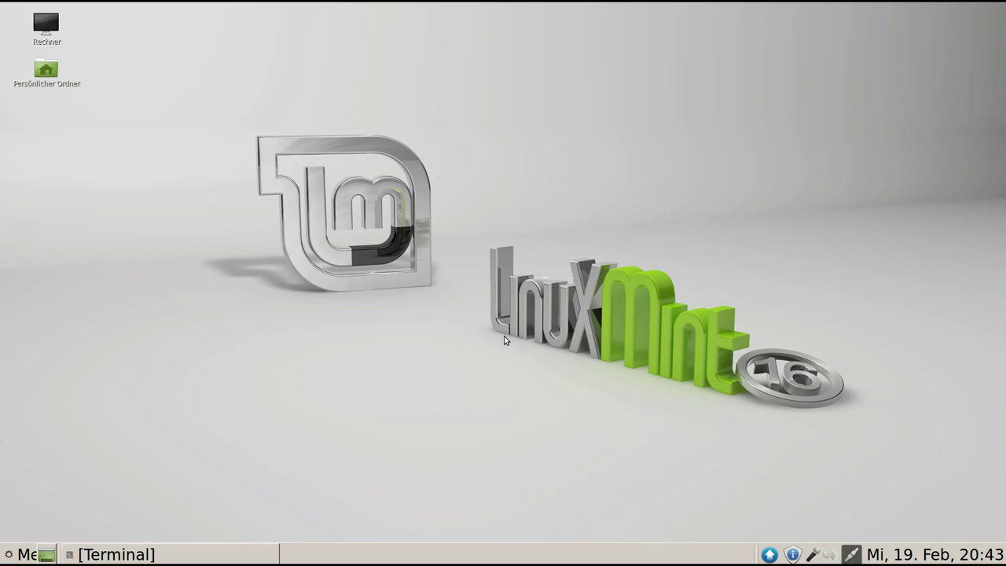
Open the Rechner window from the desktop, maximize it, widen its places sidebar to fit the full names and close it.
{"action": "double_click", "coordinate": [51, 25]}
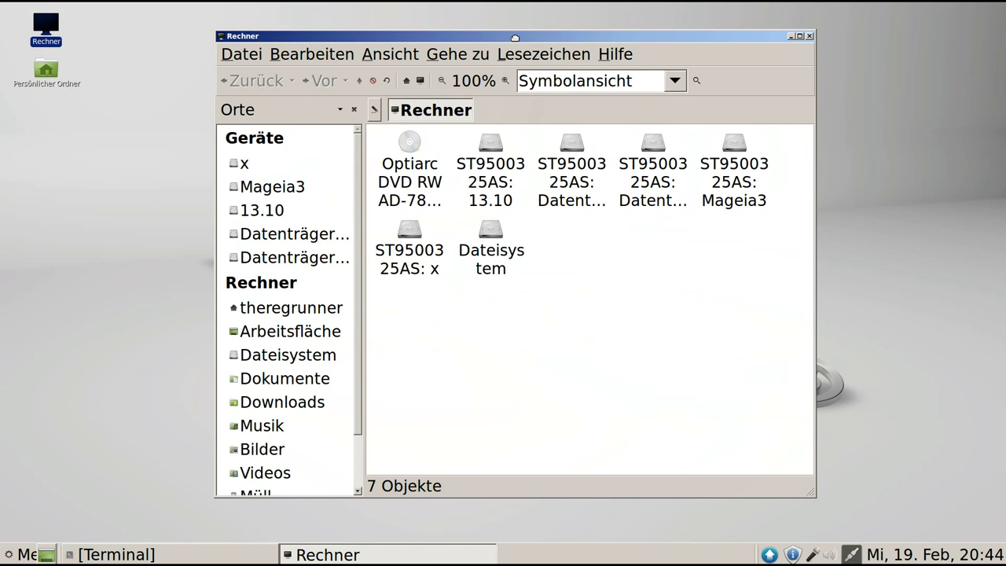
{"action": "double_click", "coordinate": [516, 36]}
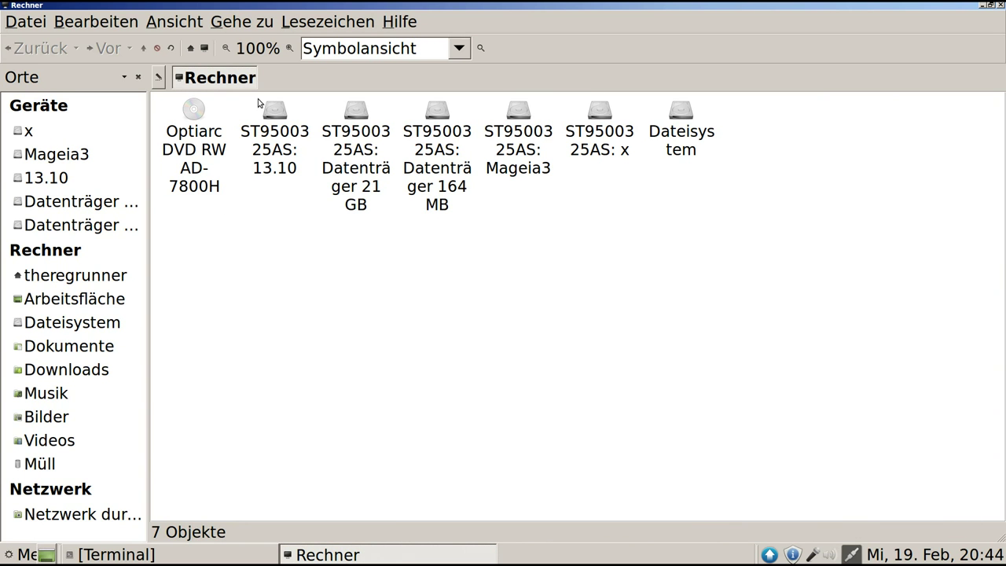
{"action": "left_click_drag", "start_coordinate": [148, 273], "coordinate": [233, 273]}
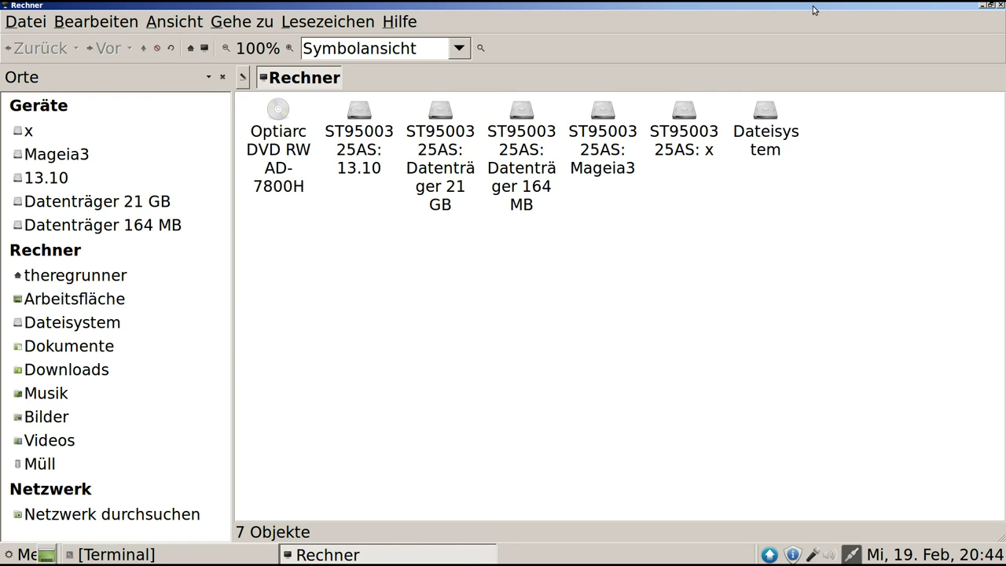
{"action": "left_click", "coordinate": [1001, 6]}
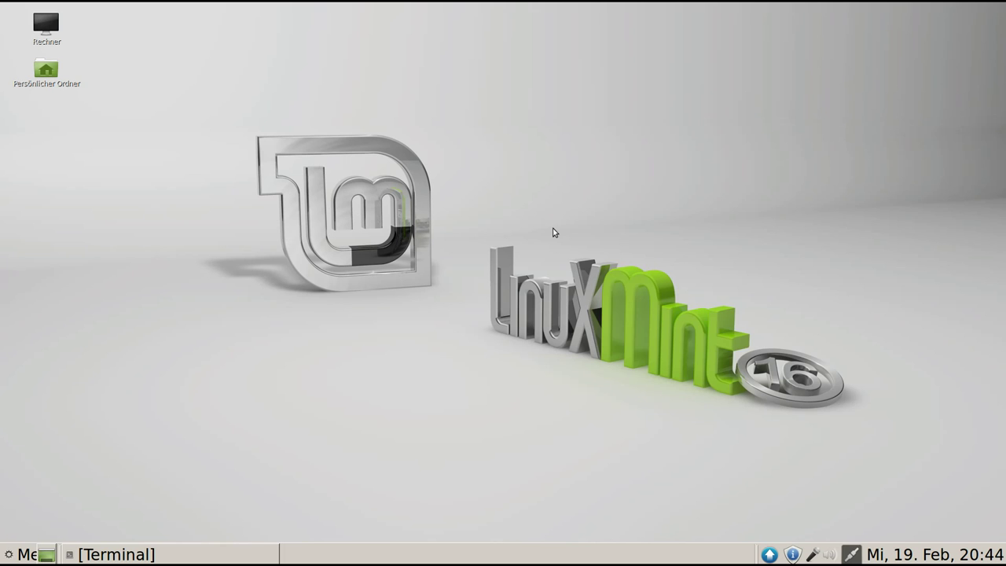
Open the desktop background settings and choose the dark blue horizon wallpaper in the first row.
{"action": "right_click", "coordinate": [467, 202]}
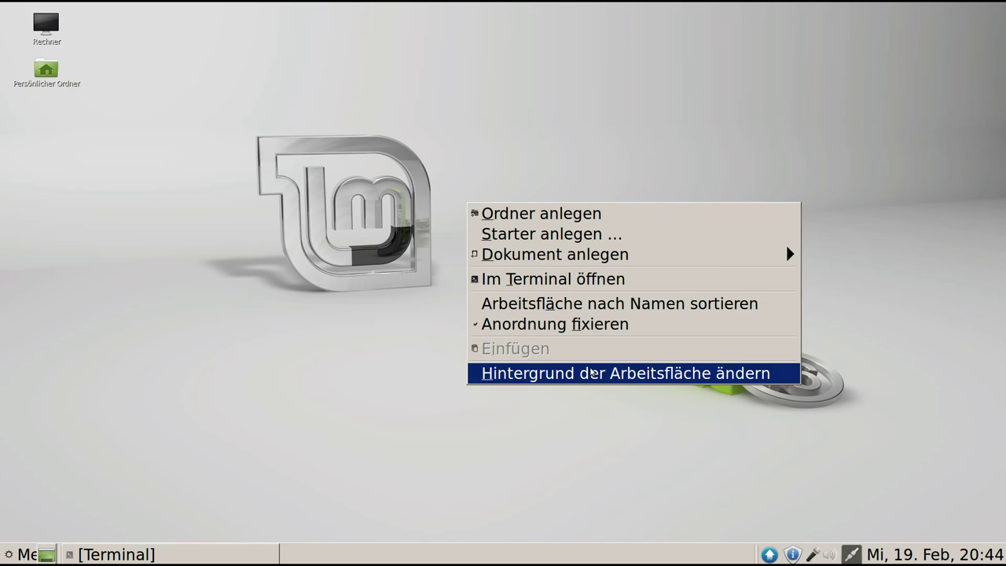
{"action": "left_click", "coordinate": [627, 375]}
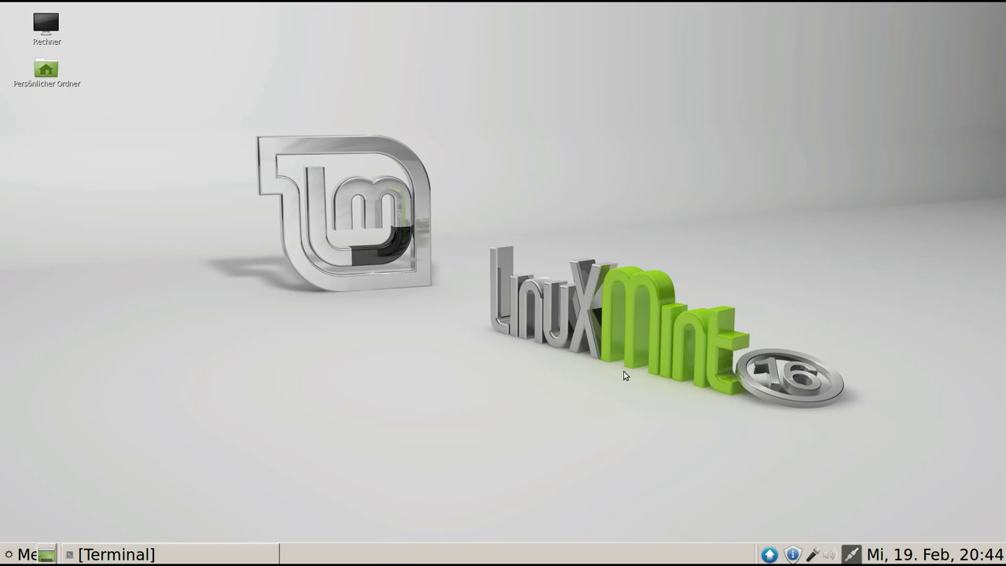
{"action": "left_click", "coordinate": [314, 133]}
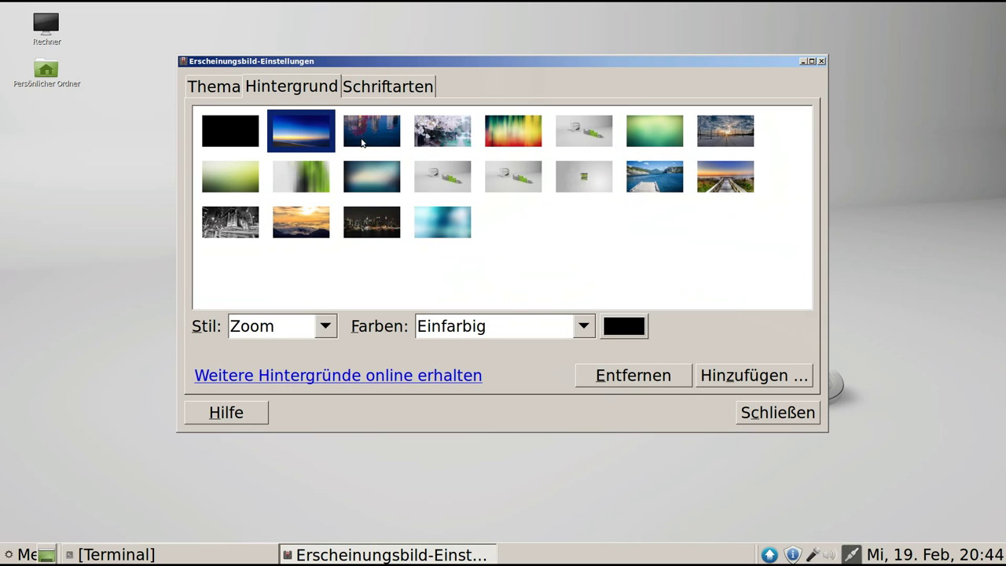